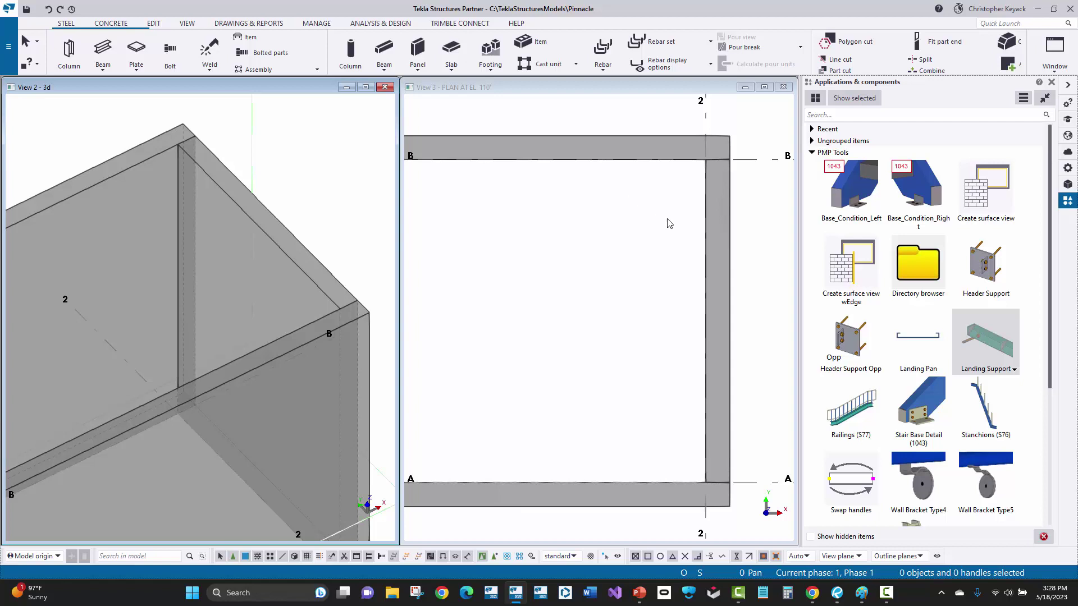
Place a Landing Support along the inner face of the grid B wall, from 5' away up to the grid 2 corner
left_click(987, 339)
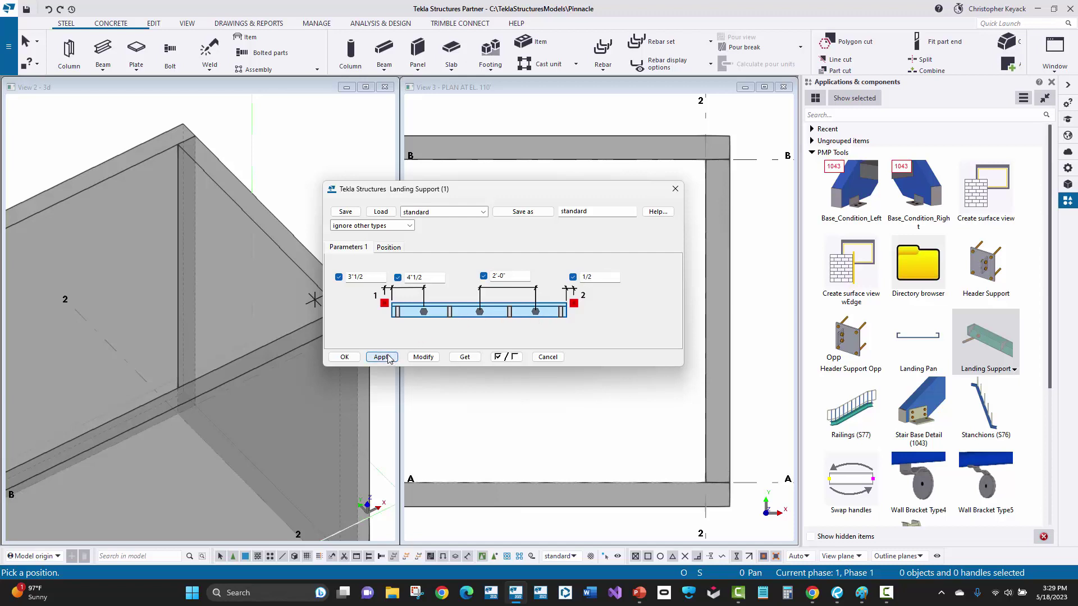
left_click(344, 357)
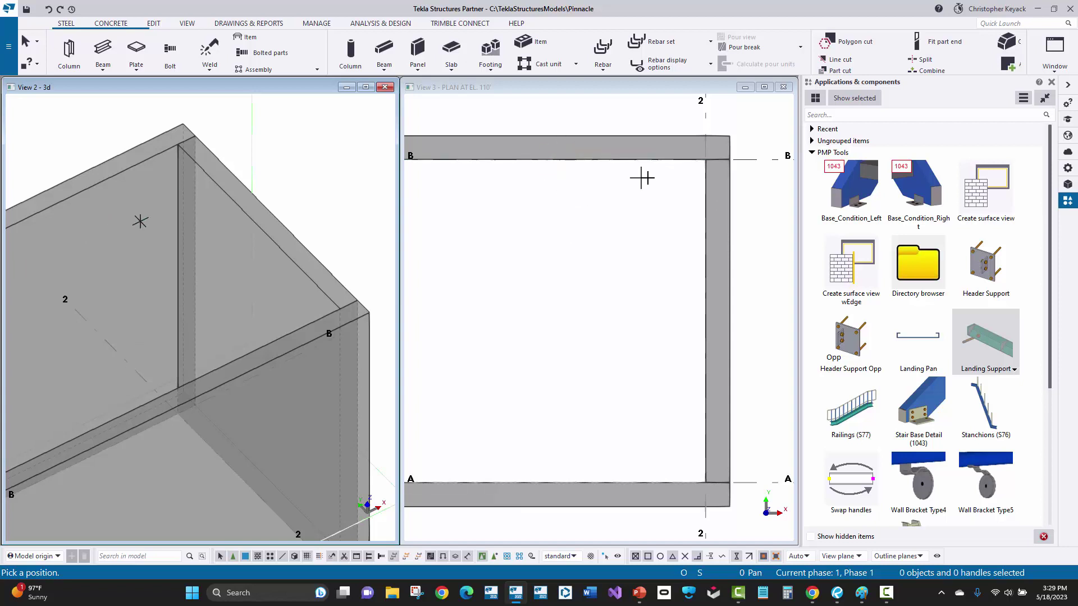
left_click(703, 161)
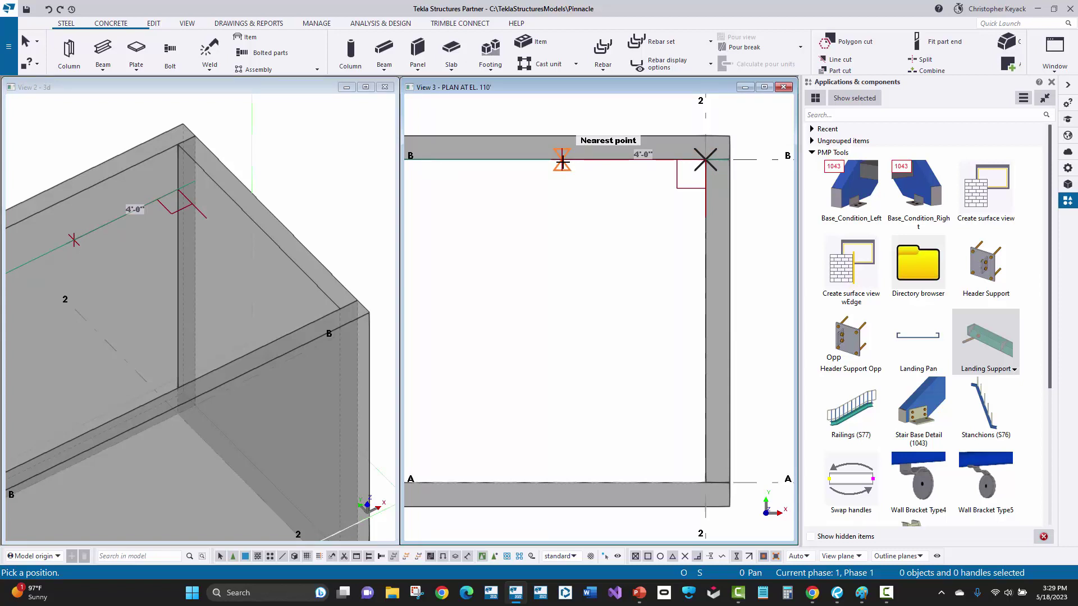
type("5'")
key("Return")
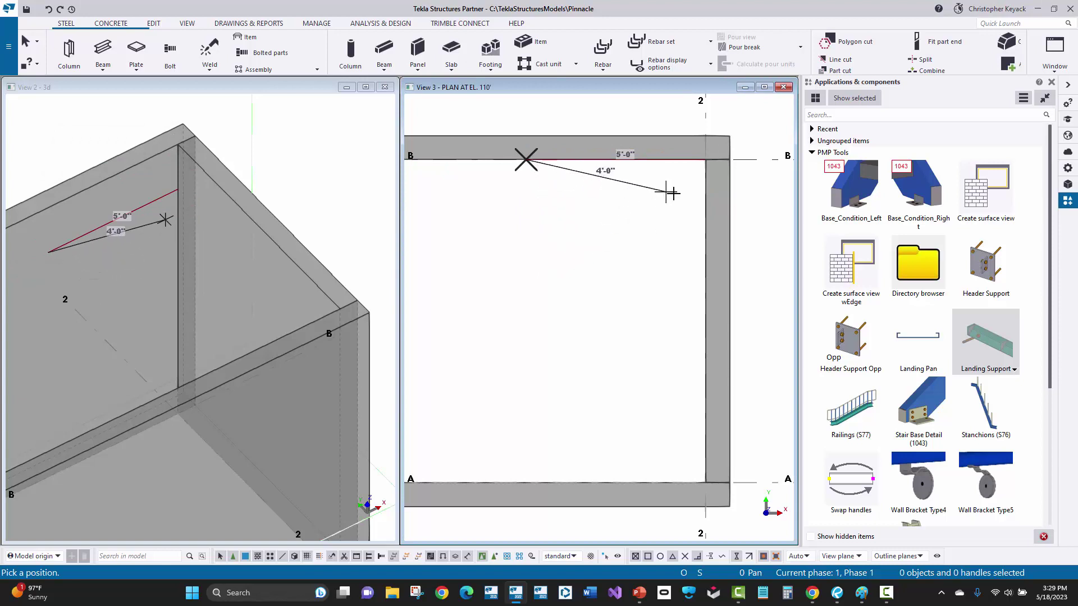
left_click(701, 161)
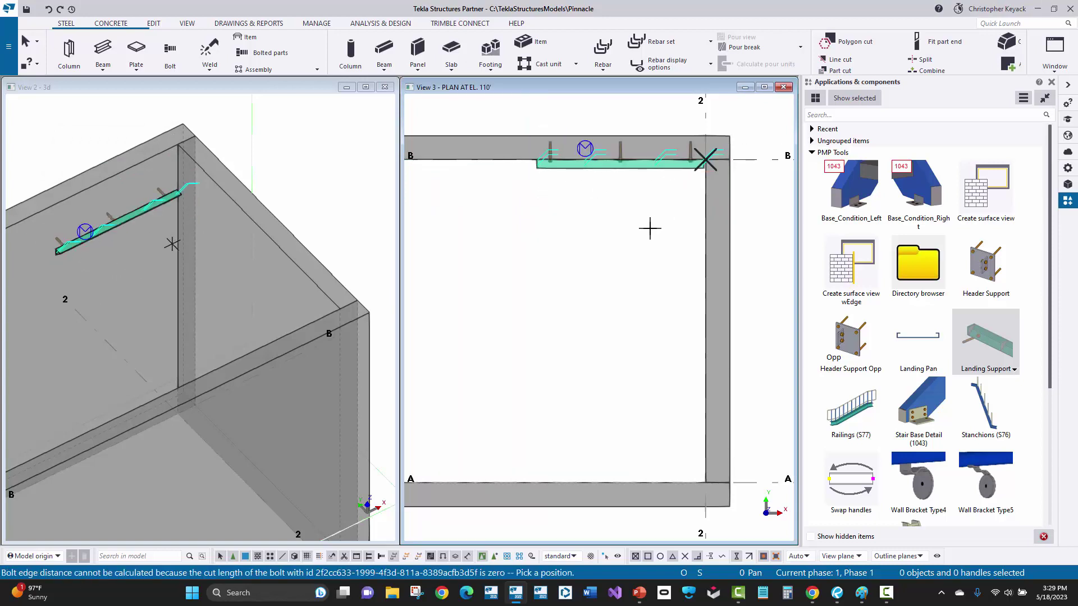
right_click(642, 201)
left_click(658, 209)
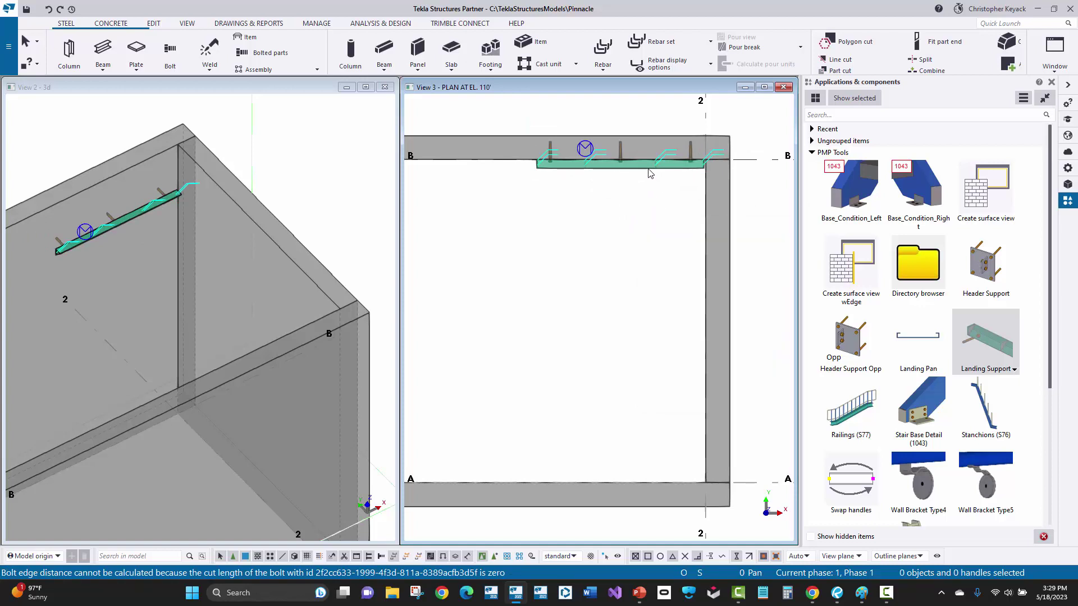
Modify the grid B landing support to a start offset of 0" and an end offset of 3"1/2
double_click(585, 148)
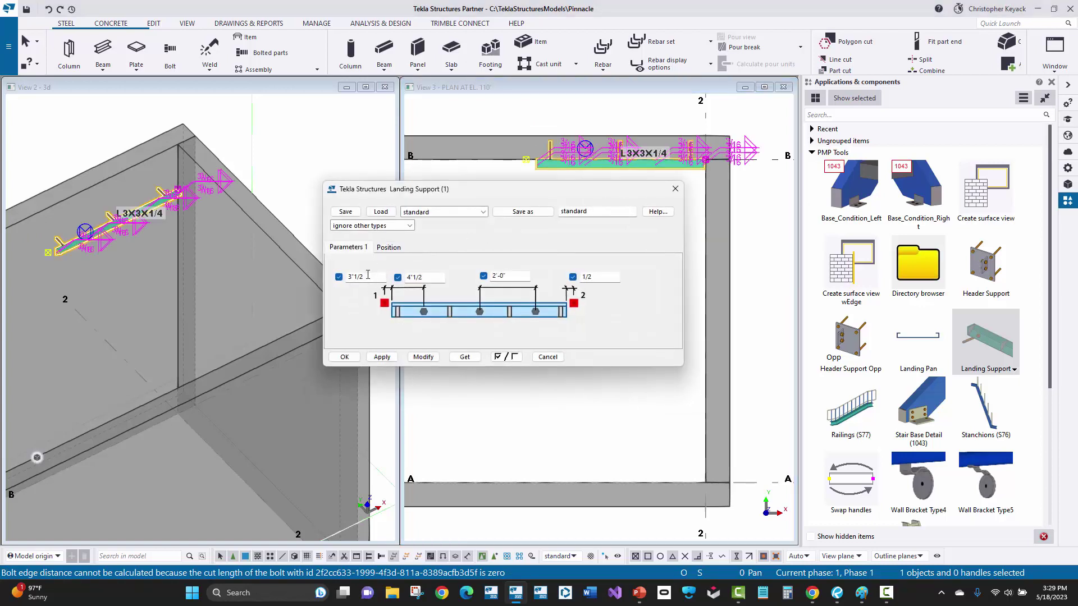
double_click(358, 276)
type("1/2")
double_click(348, 277)
type("0")
left_click(600, 278)
type("3")
left_click(423, 357)
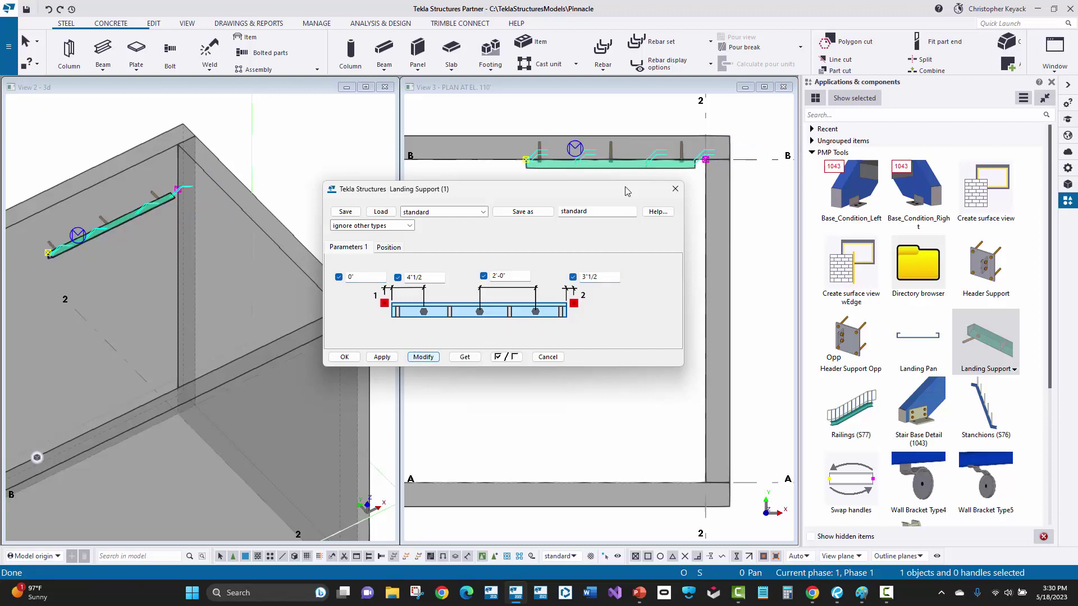
Set both end offsets to 1/2 in the Landing Support properties and apply them for the next placement
scroll(711, 171, "up", 3)
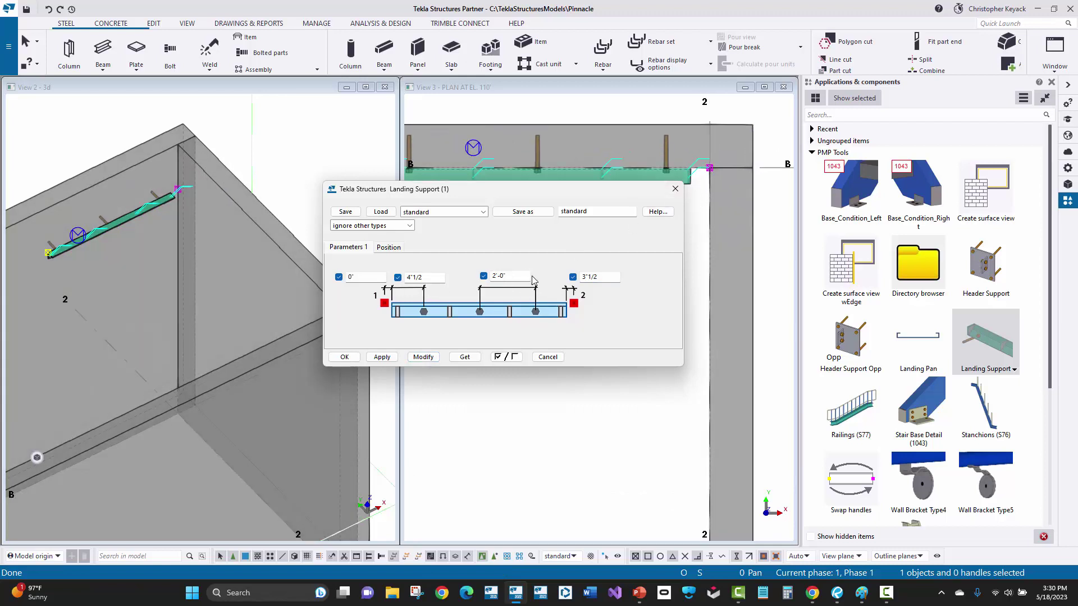
left_click_drag(362, 277, 342, 277)
double_click(600, 275)
type("1/2")
left_click(382, 357)
left_click(344, 357)
scroll(449, 347, "down", 3)
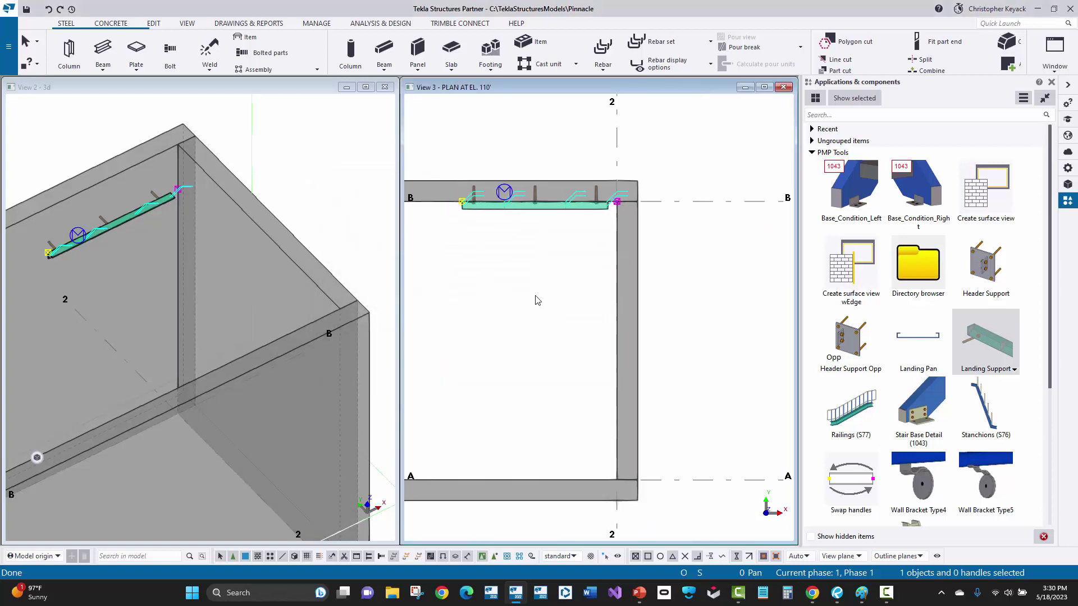
Place a Landing Support along the inner face of the grid 2 wall, from the grid B corner to the grid A corner
left_click(978, 335)
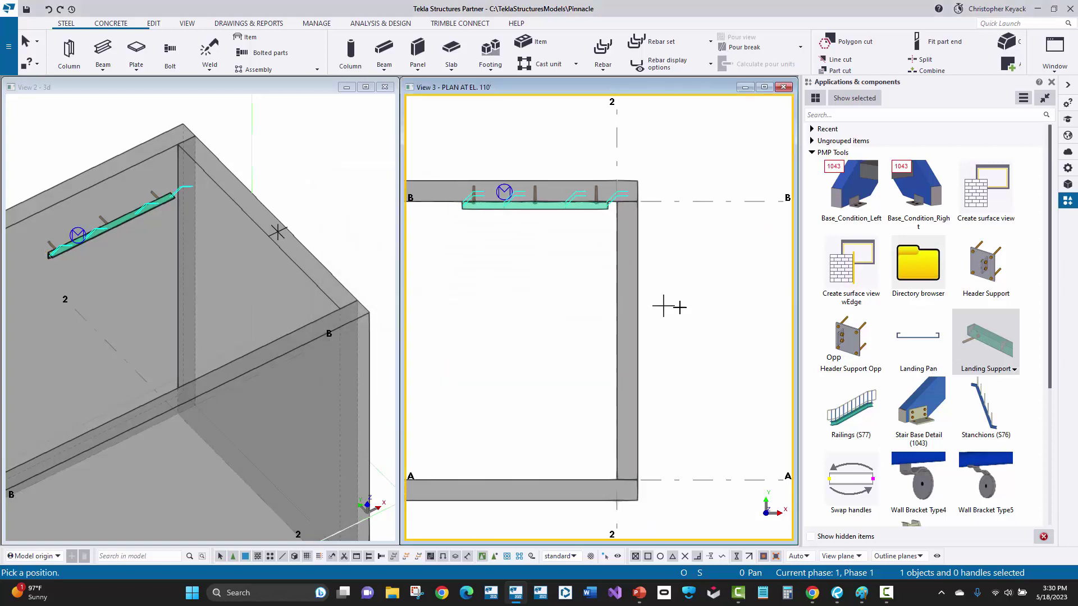
scroll(620, 202, "up", 4)
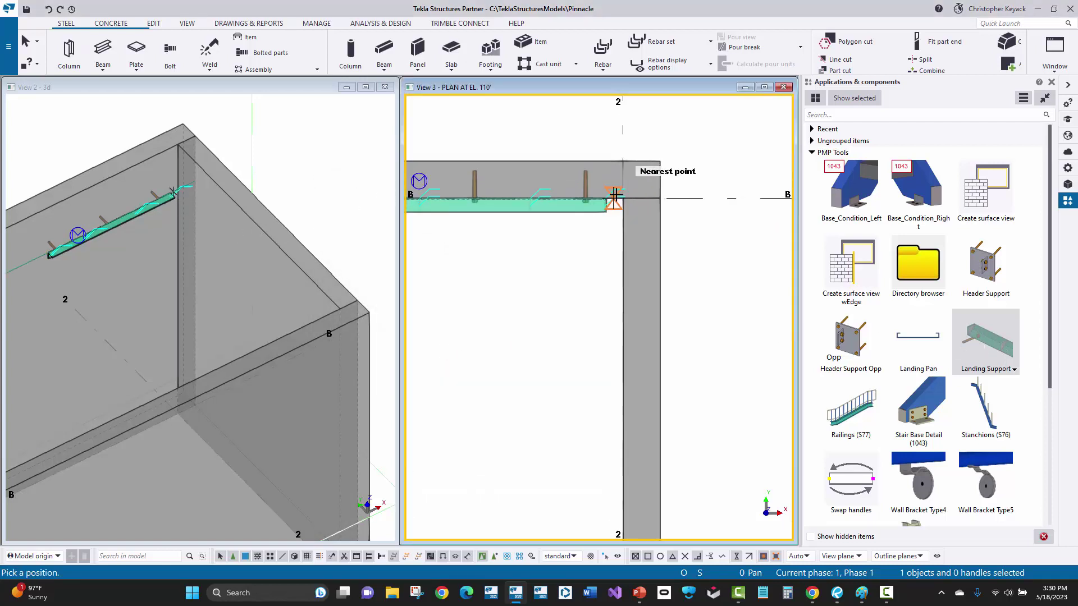
left_click(623, 199)
scroll(622, 242, "down", 2)
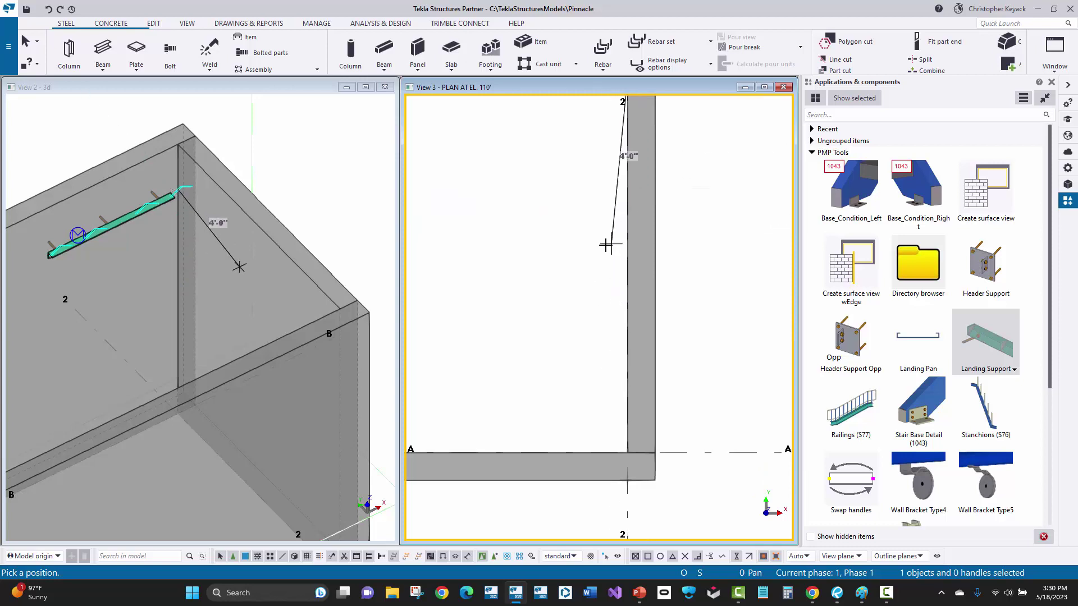
left_click(627, 437)
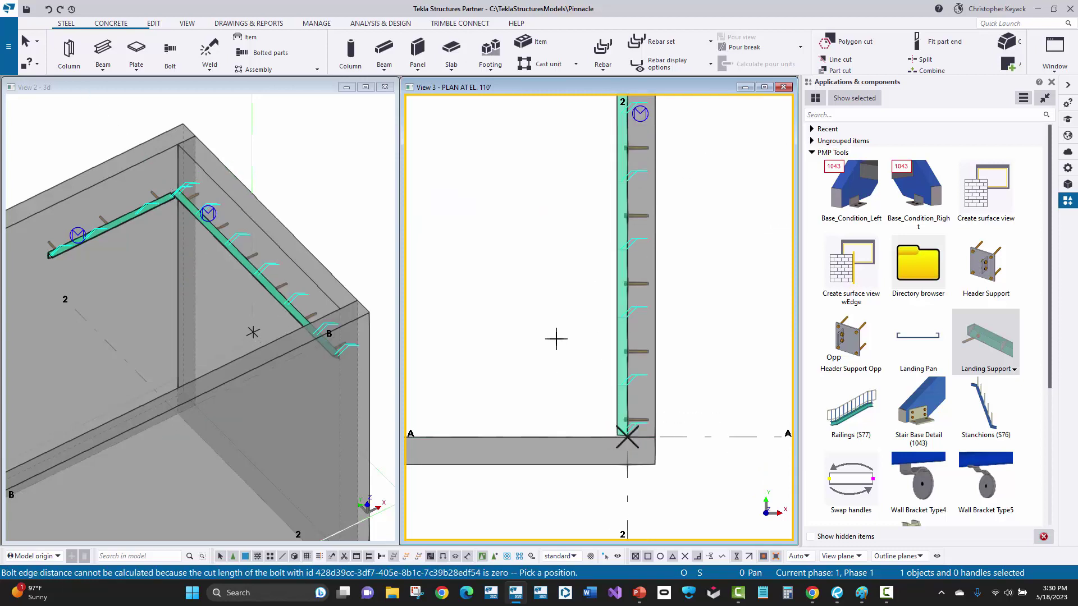
Try a Landing Support about 6' long on the outer face of the grid 2 wall, starting at grid A, and undo it
scroll(557, 338, "down", 1)
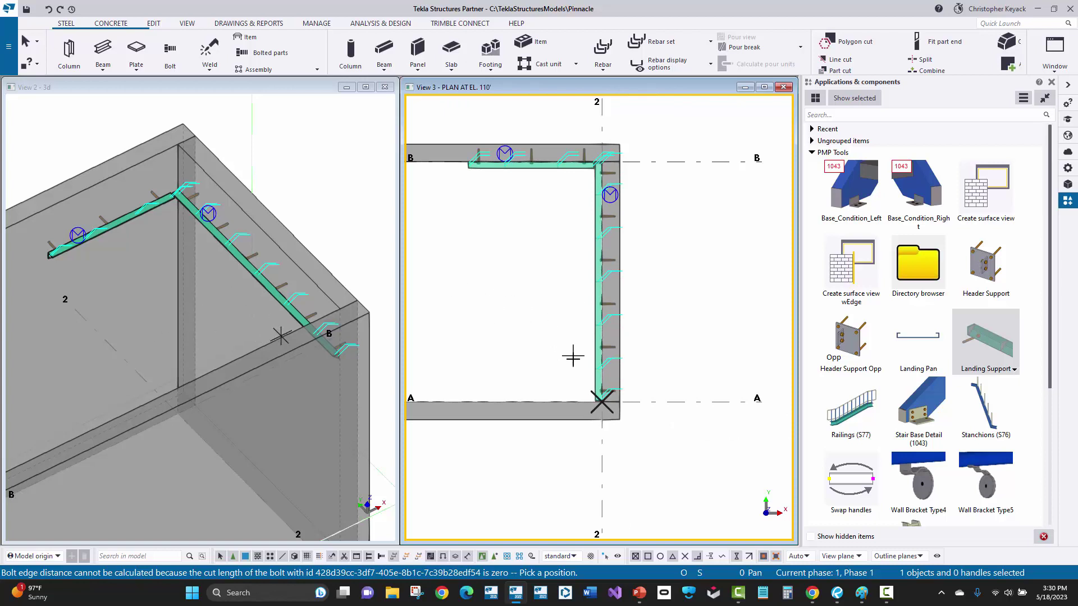
scroll(638, 382, "up", 1)
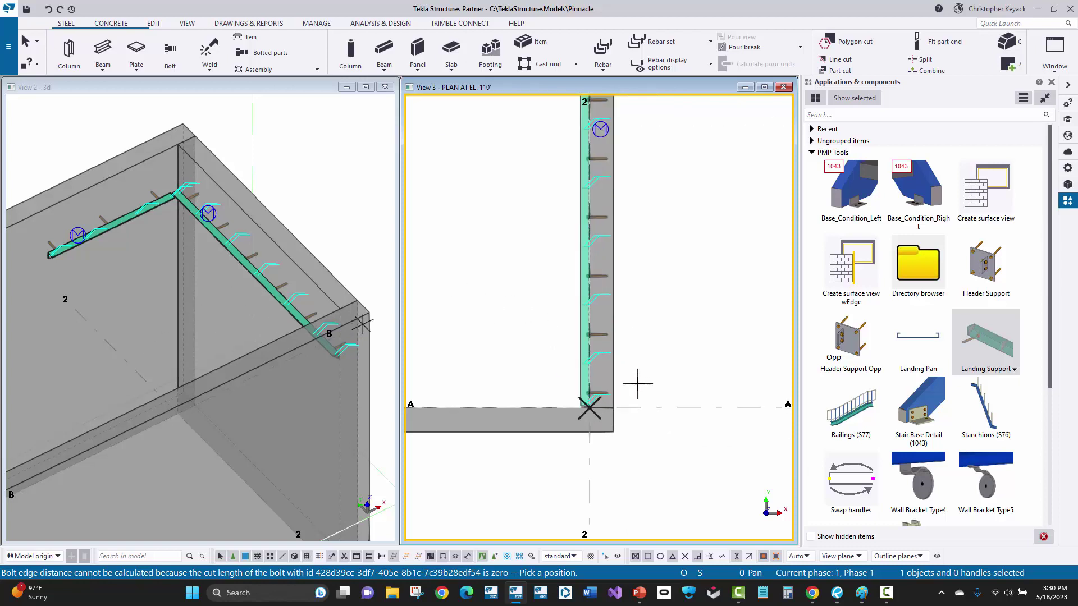
left_click(613, 408)
scroll(609, 438, "down", 1)
scroll(611, 336, "up", 1)
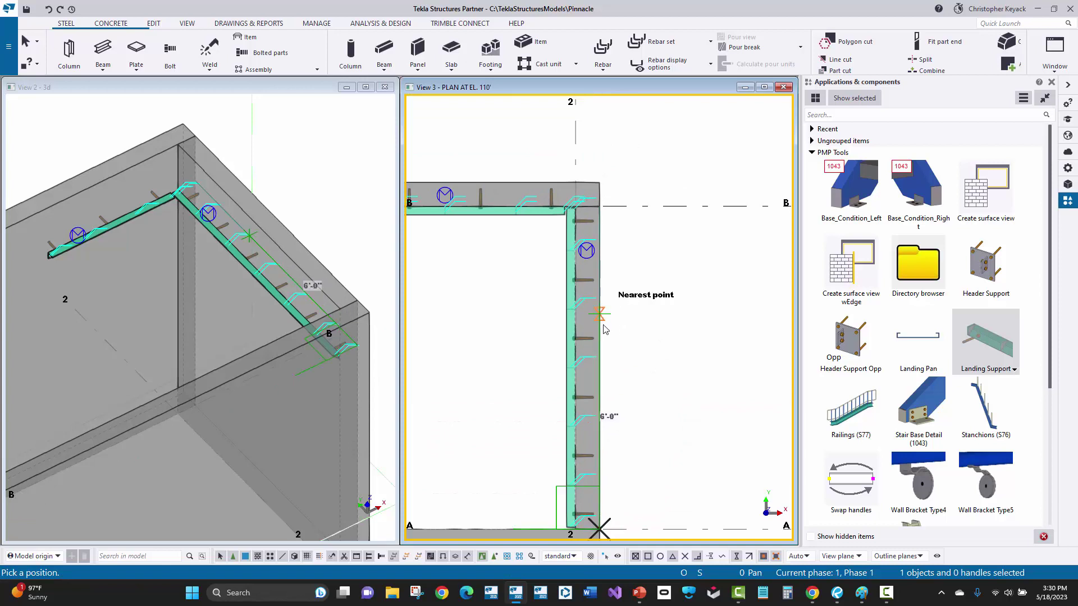
left_click(604, 315)
scroll(662, 337, "down", 1)
scroll(651, 261, "up", 1)
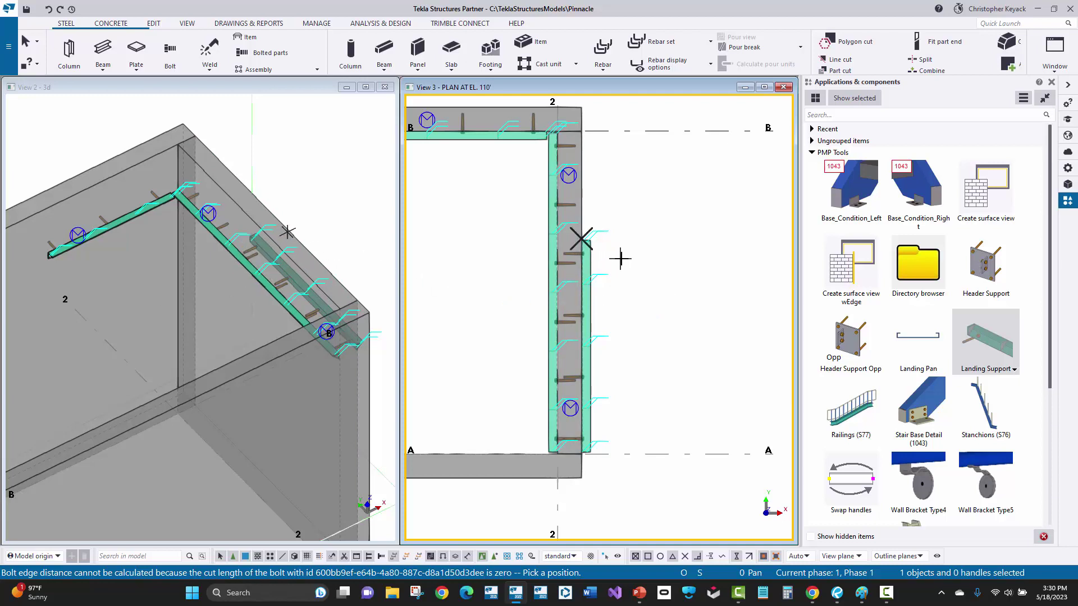
right_click(644, 244)
left_click(661, 250)
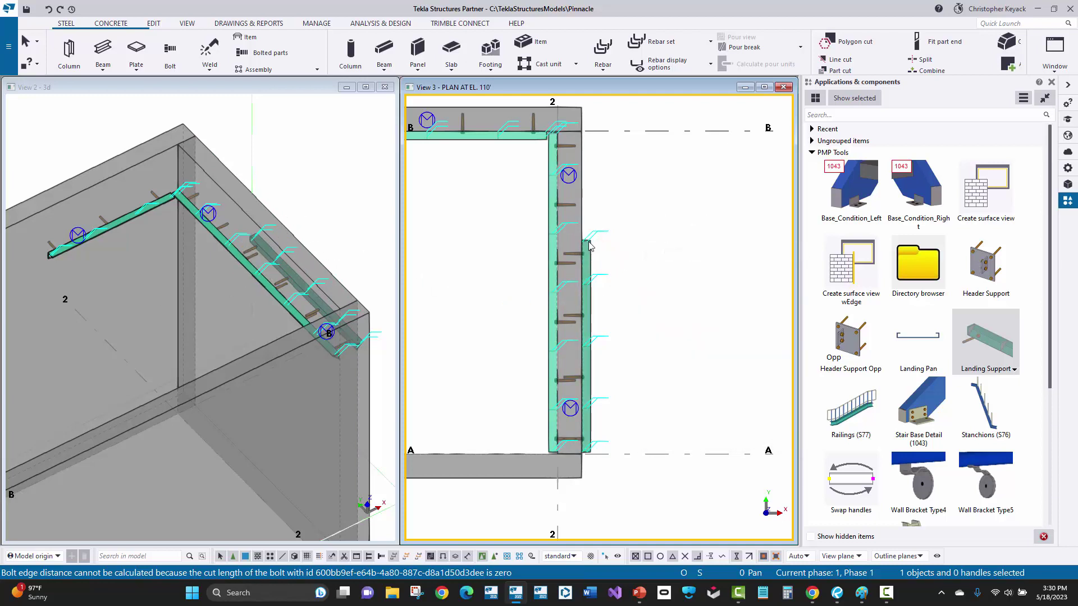
key("ctrl+z")
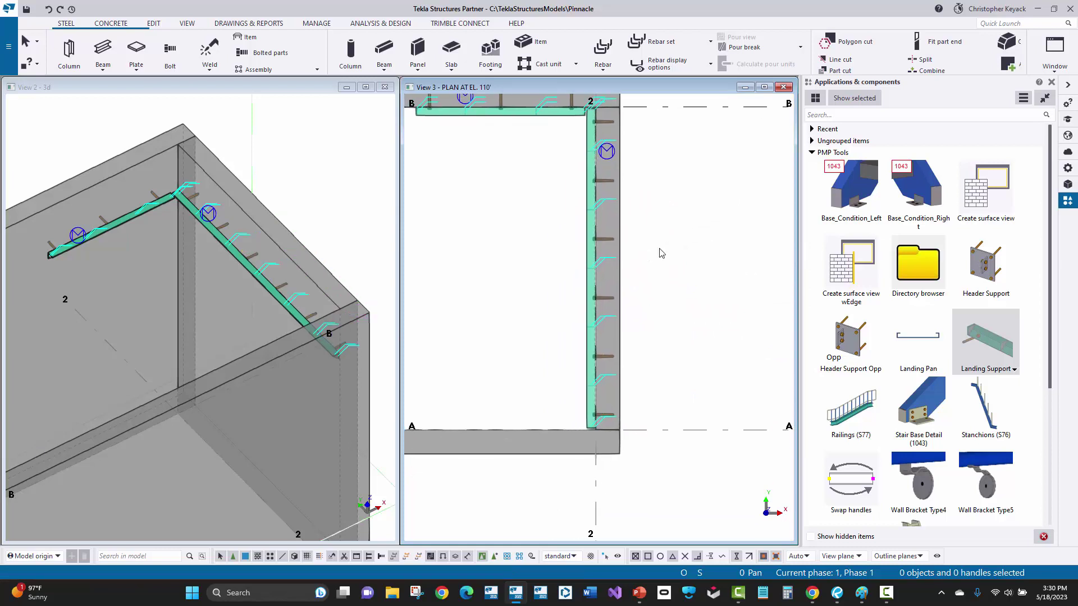
Set the Landing Support start offset to 3"1/2 and clear the end offset for the next placement
double_click(997, 333)
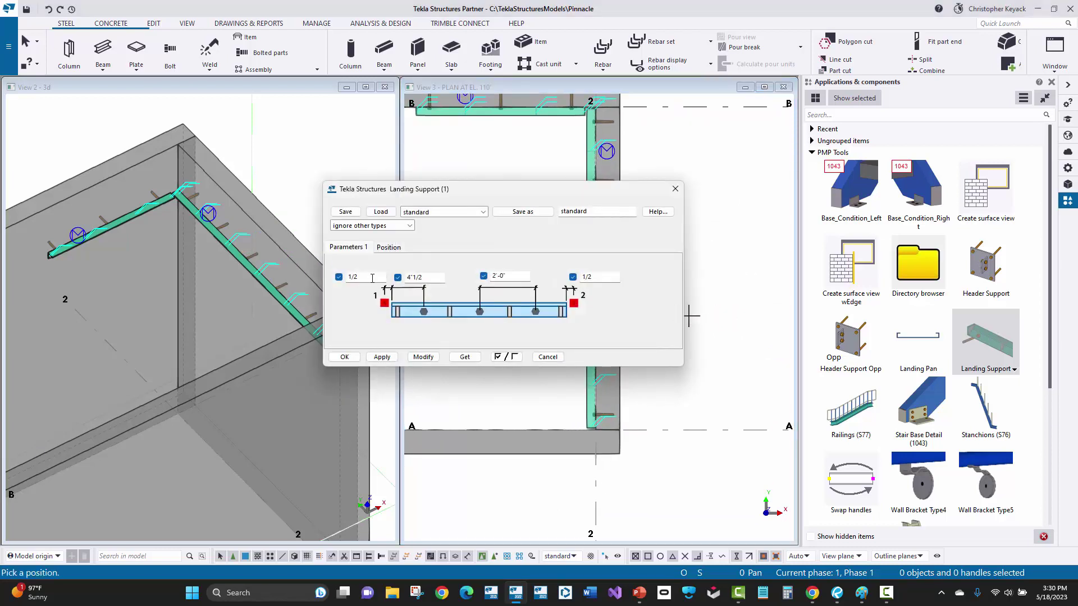
left_click_drag(372, 278, 333, 277)
type("3\"1/2")
left_click_drag(605, 277, 585, 279)
left_click(345, 357)
Place a Landing Support along the inner face of the grid A wall, from the grid 2 corner to a point 5' away
scroll(617, 415, "up", 3)
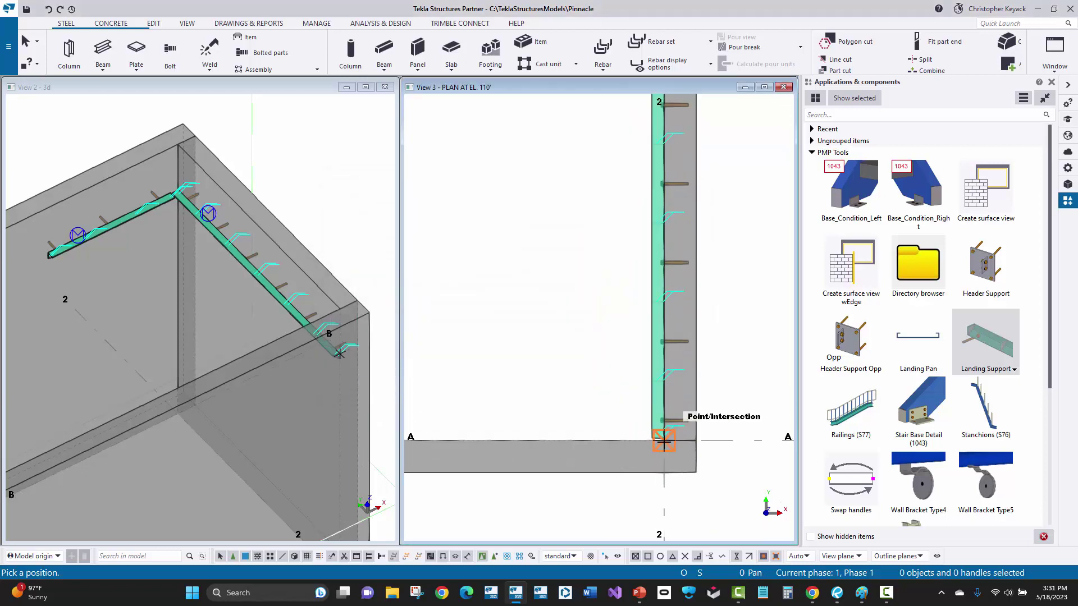
left_click(664, 440)
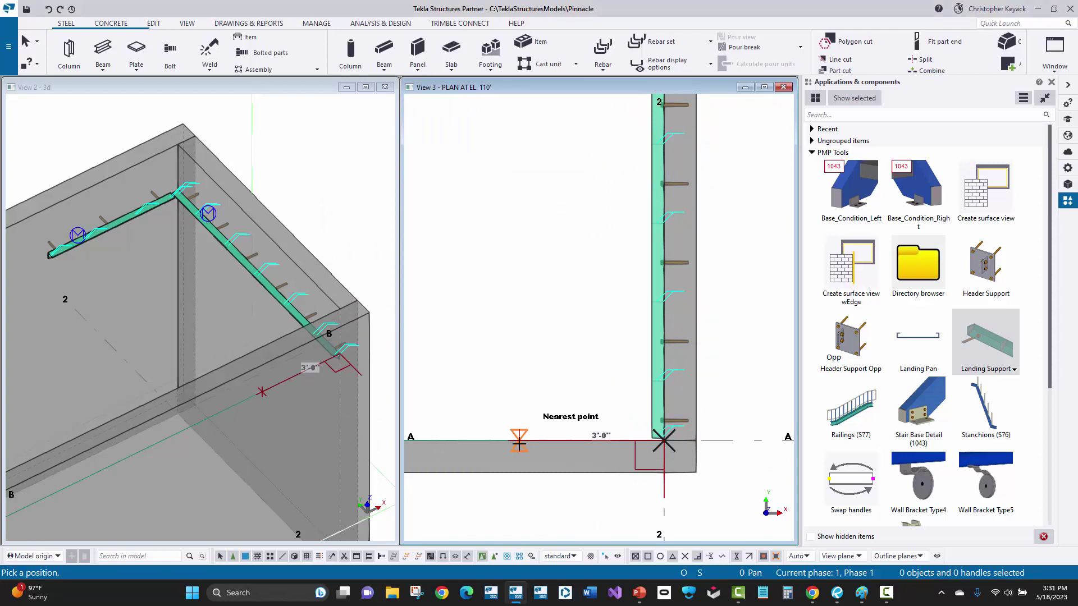
type("5")
key("Return")
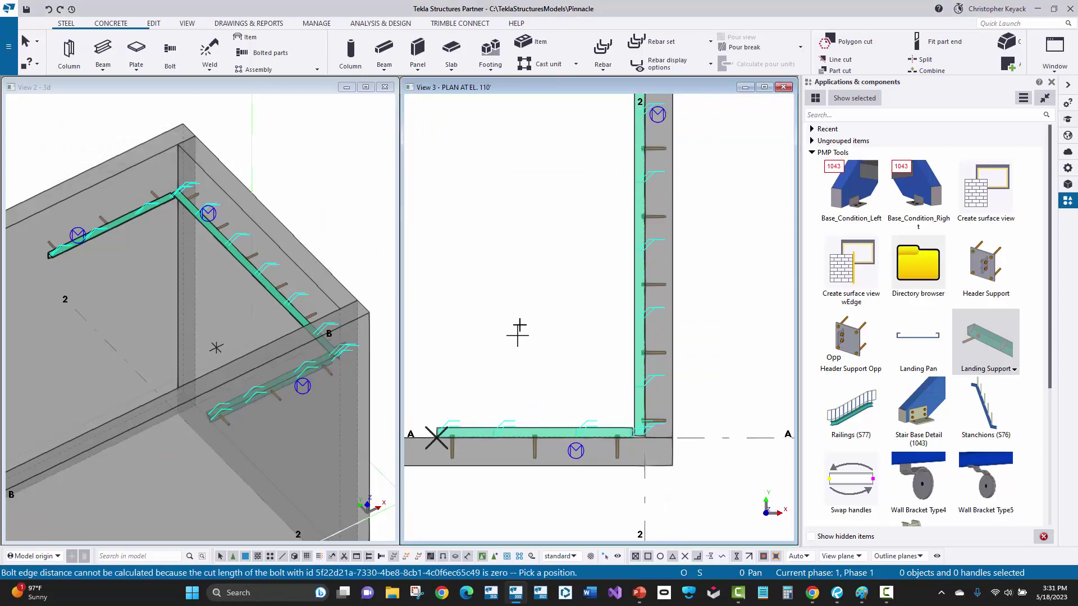
right_click(516, 324)
left_click(553, 332)
Examine the grid A and grid B landing supports in plan, comparing their start and end handles and corner clearances
scroll(590, 423, "up", 2)
left_click(606, 435)
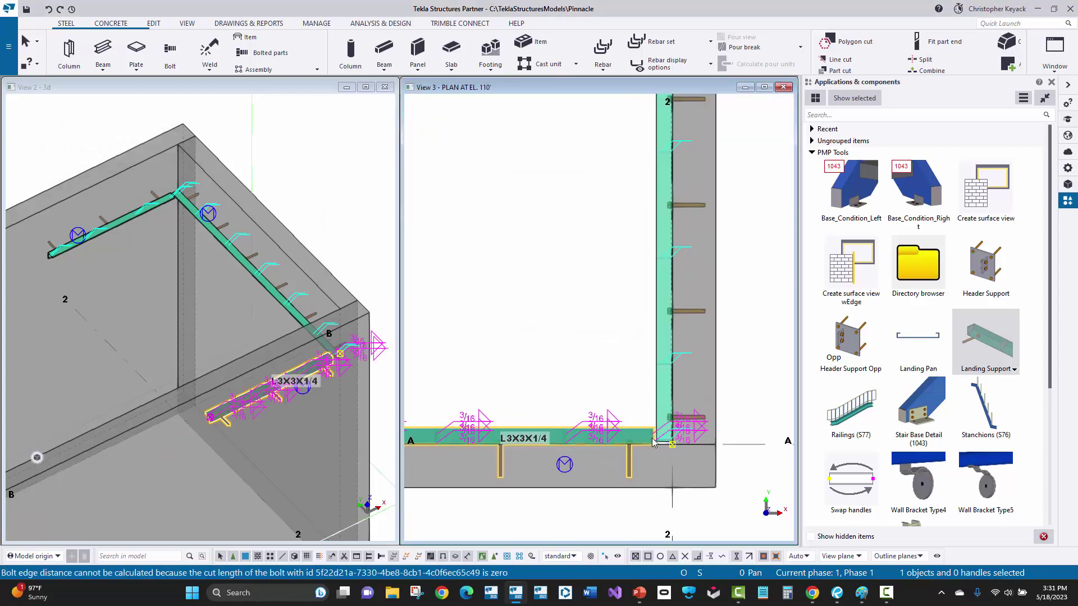
scroll(588, 382, "down", 3)
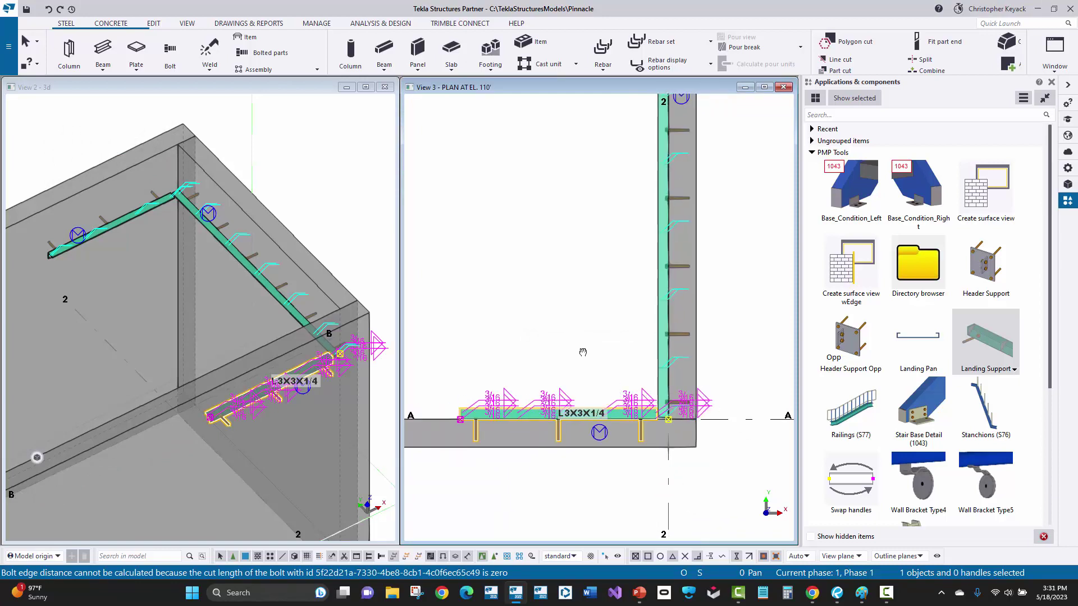
left_click(502, 222)
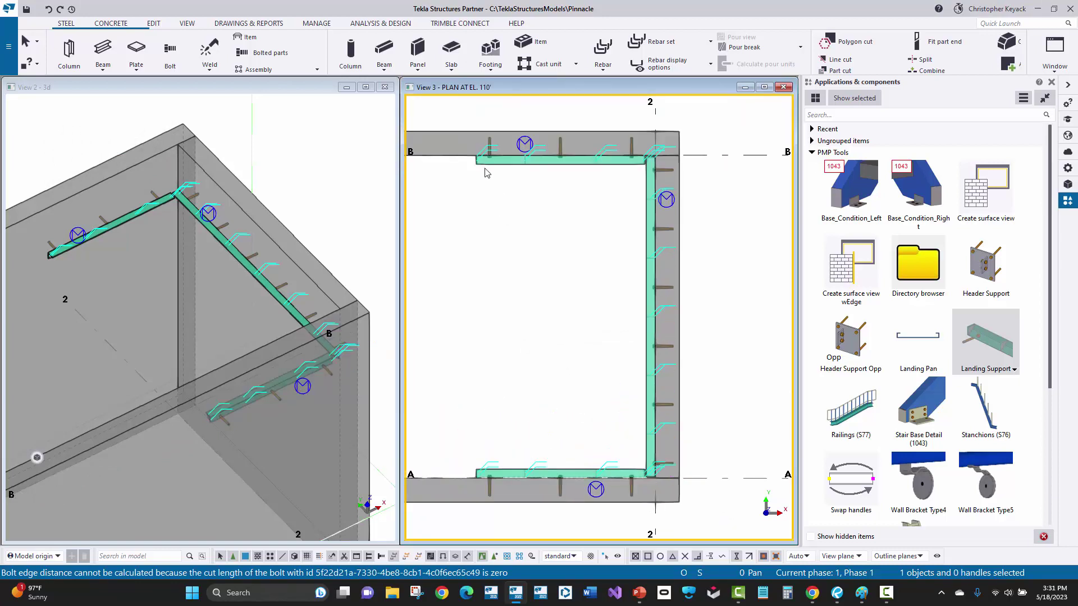
left_click(488, 162)
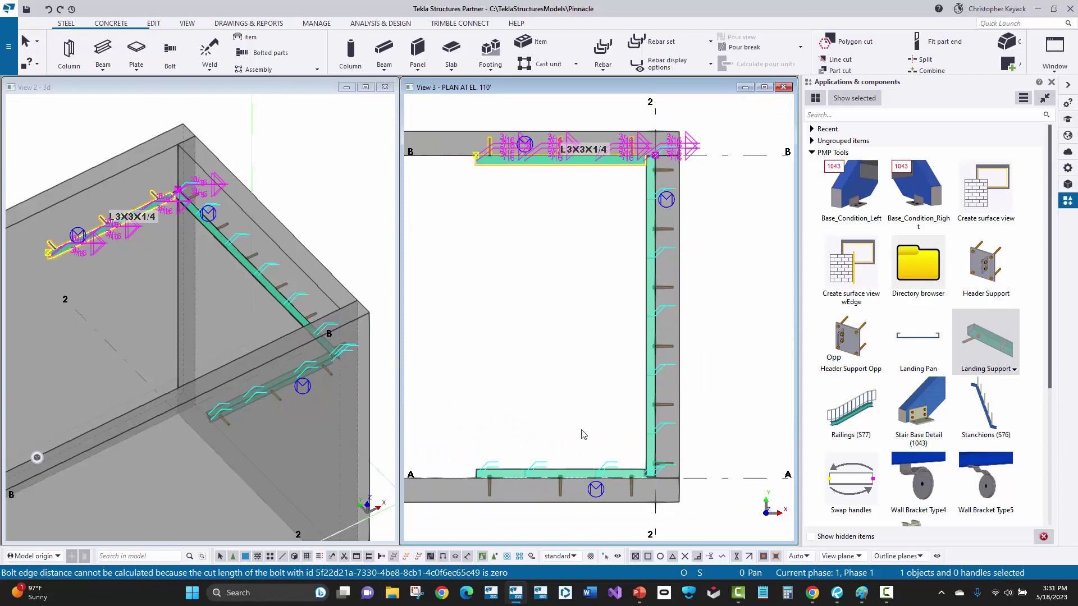
left_click(569, 462)
middle_click_drag(569, 463, 580, 379)
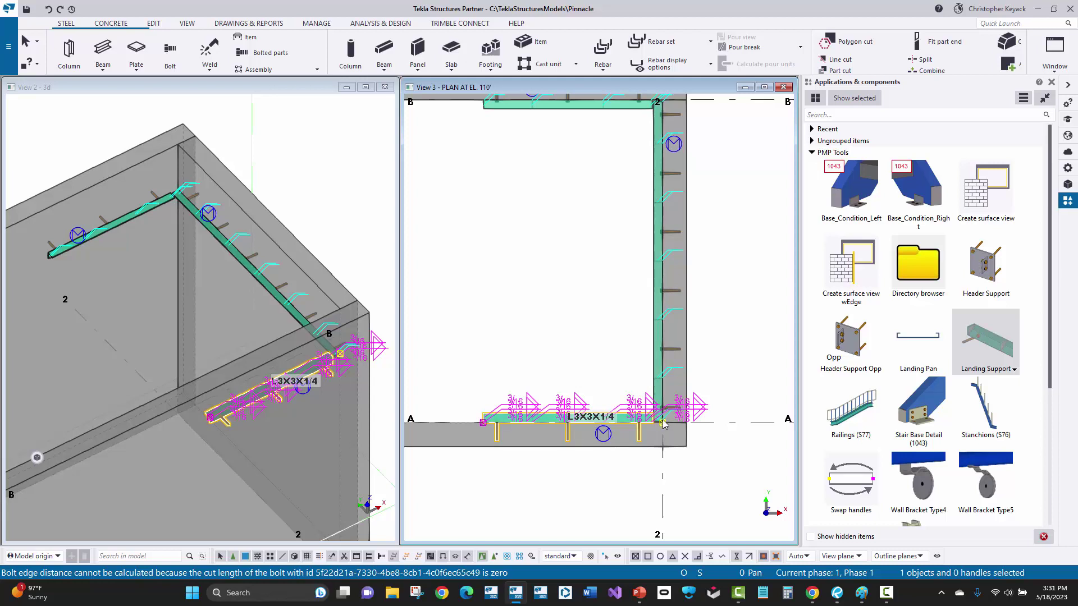
middle_click_drag(513, 353, 503, 423)
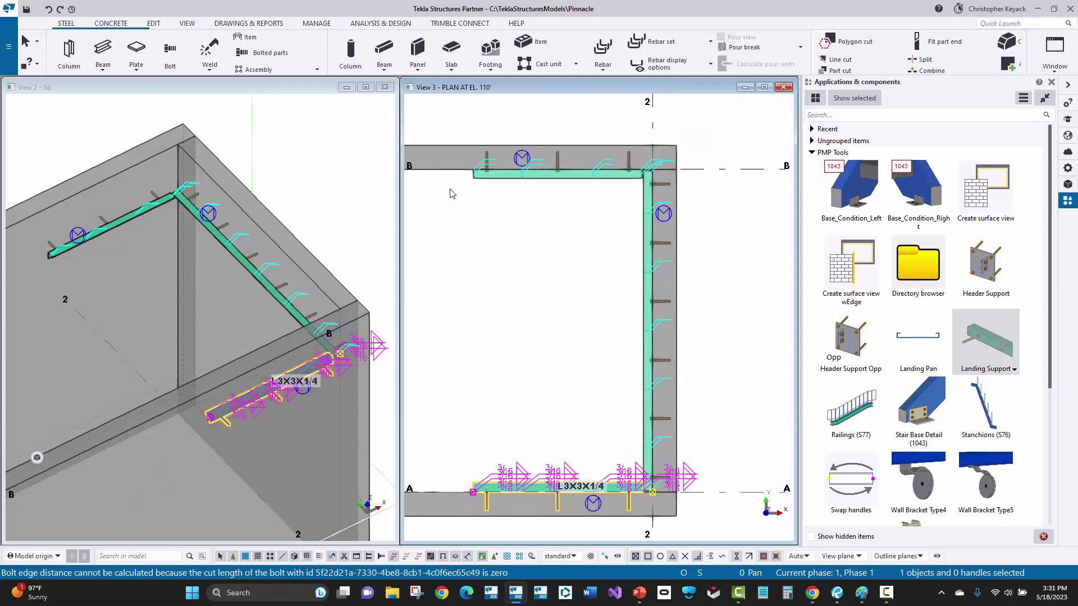
left_click(481, 185)
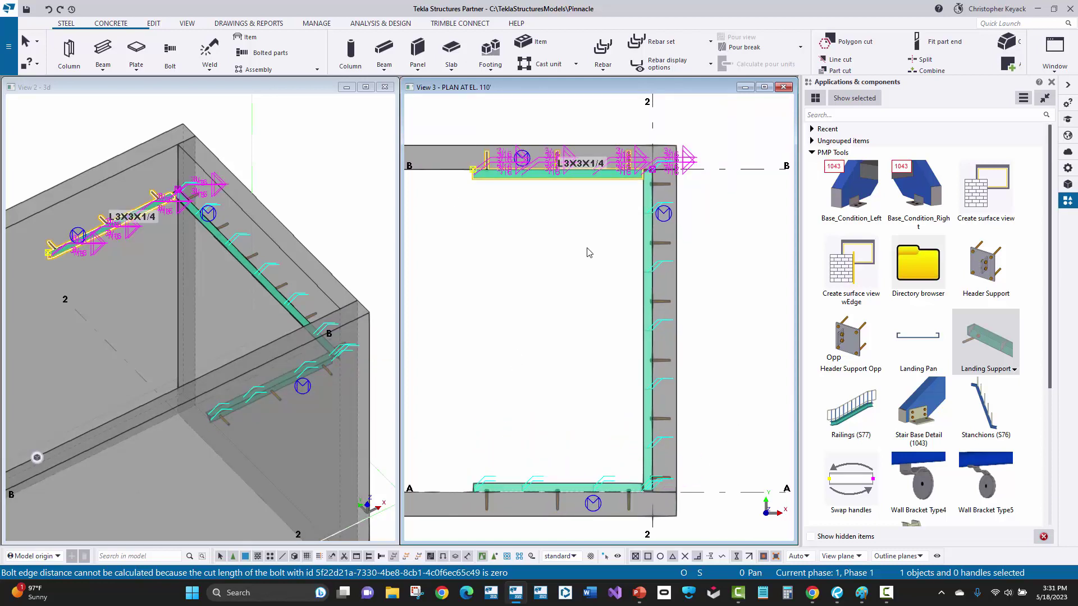
left_click(595, 282)
scroll(600, 282, "down", 1)
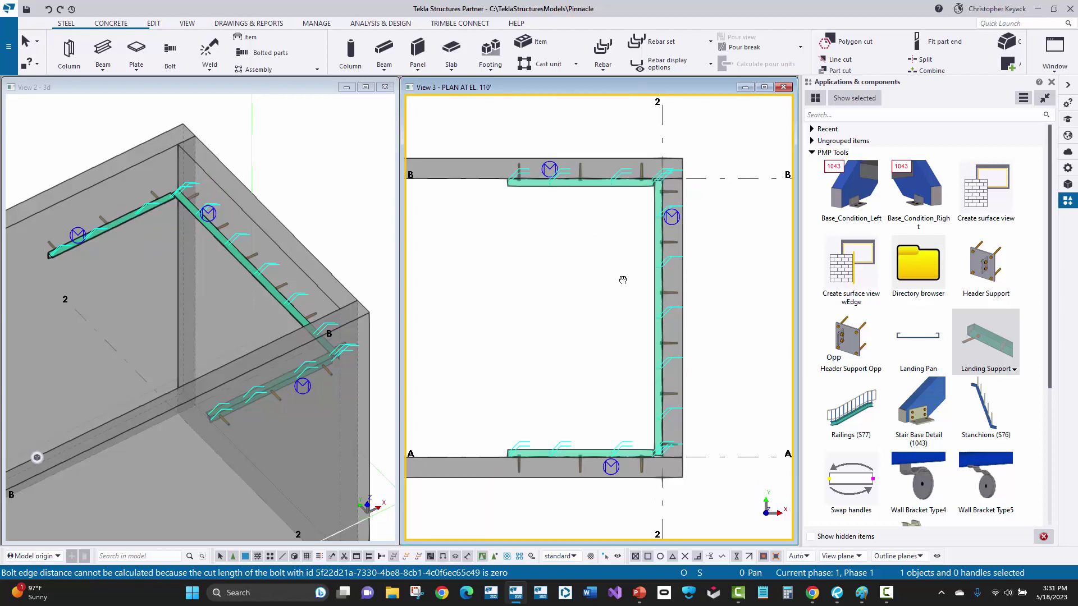
middle_click_drag(611, 281, 632, 280)
Examine the grid B landing support in 3D, from the stiffener plate at its free end to the grid 2 corner
key("ctrl+shift+z")
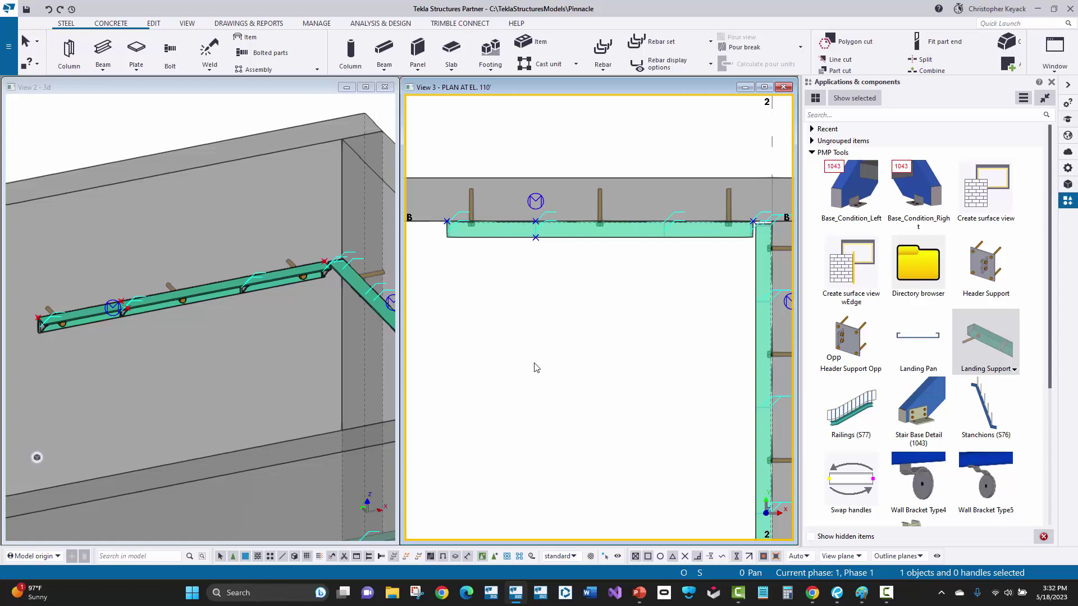
left_click(565, 235)
left_click(564, 309)
scroll(37, 332, "up", 3)
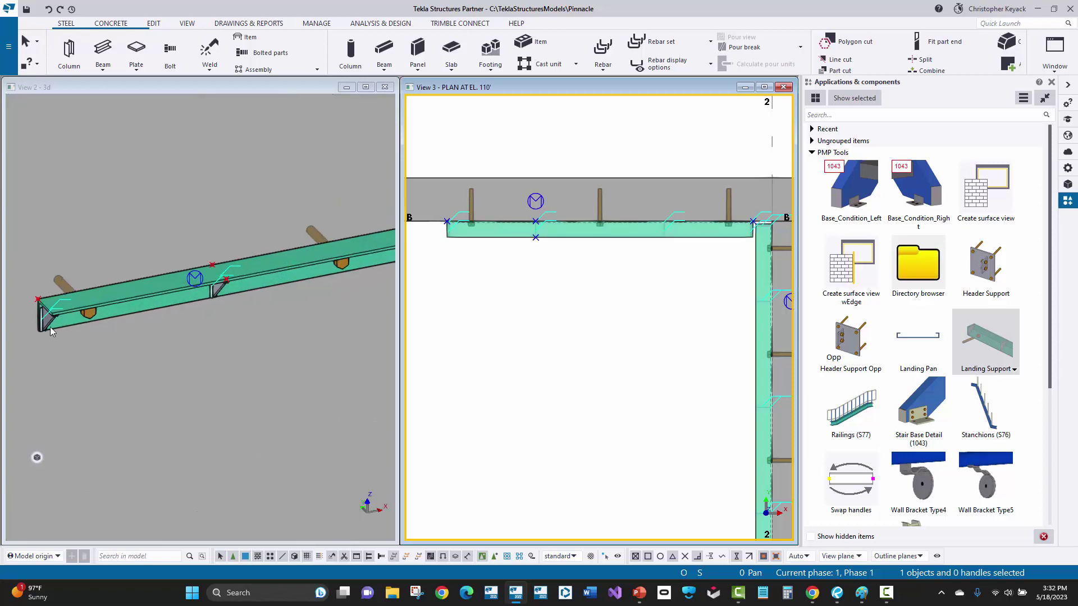
left_click(49, 327)
middle_click_drag(63, 325, 12, 337)
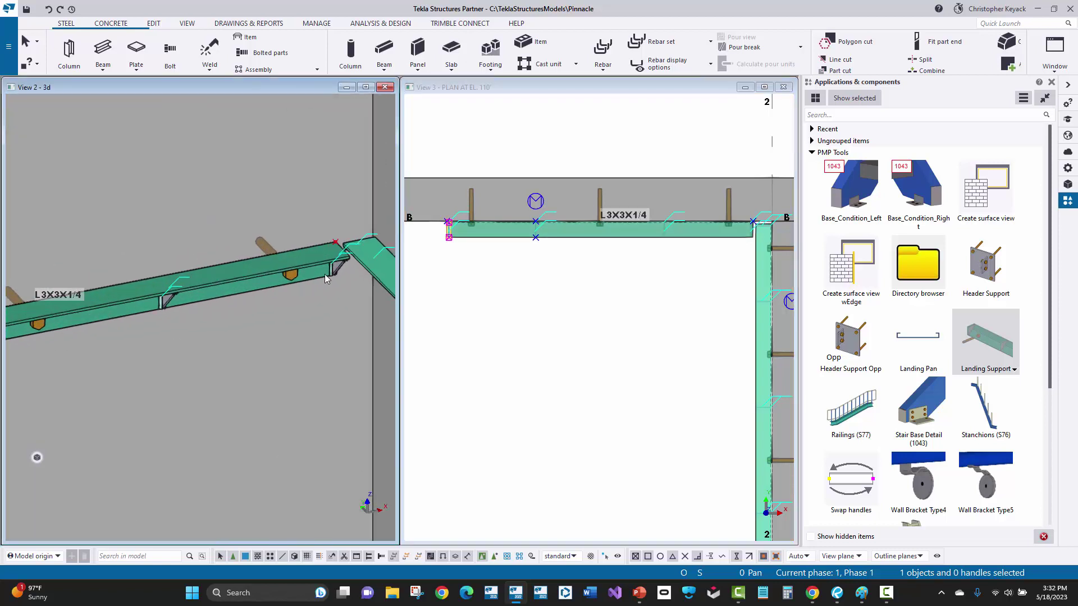
middle_click_drag(227, 321, 284, 295)
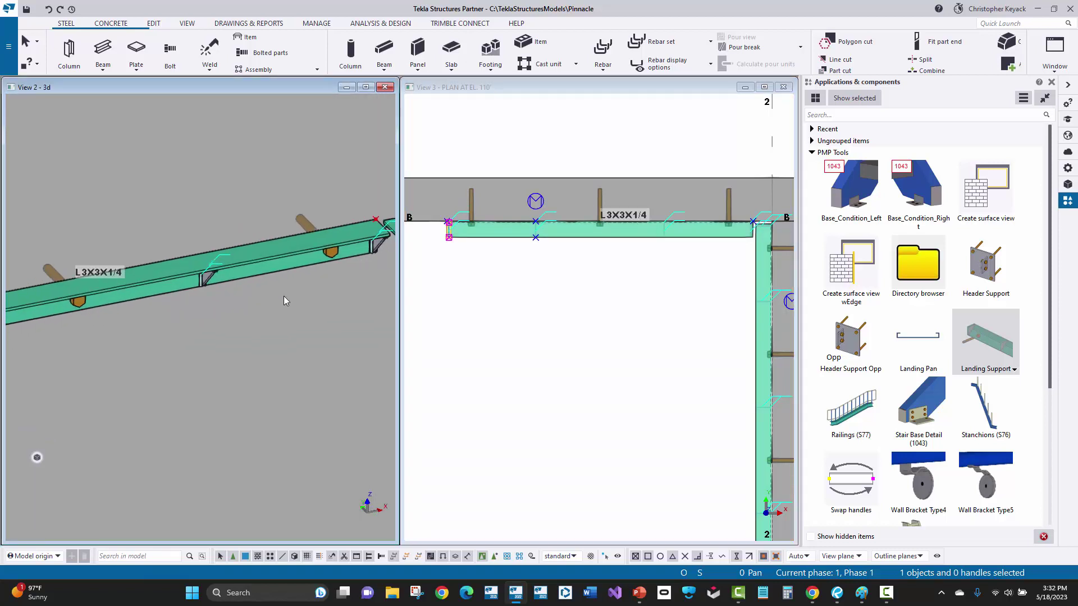
scroll(342, 288, "down", 4)
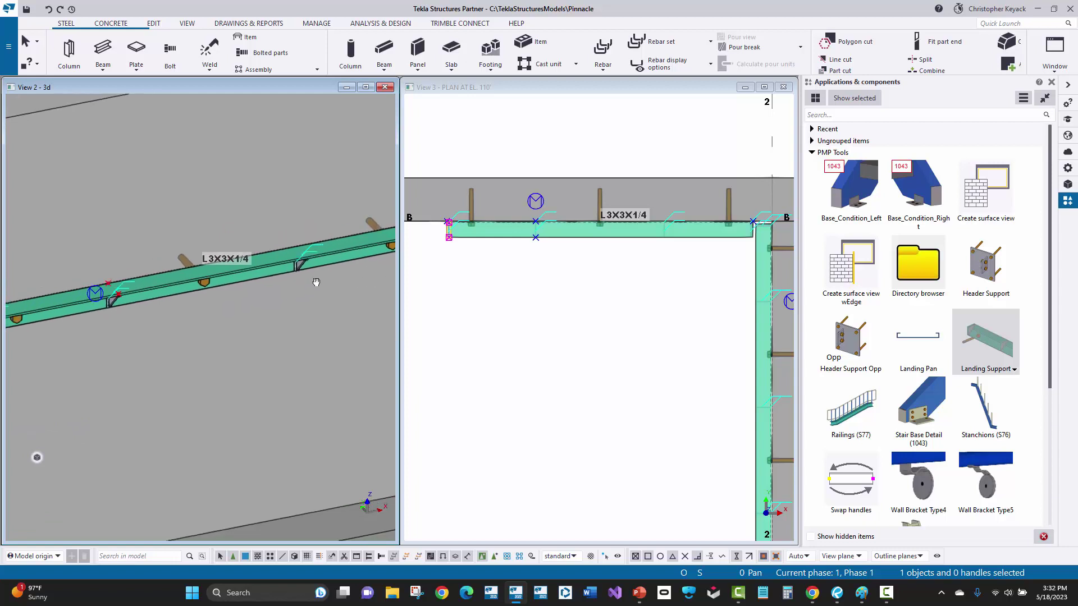
scroll(143, 311, "up", 3)
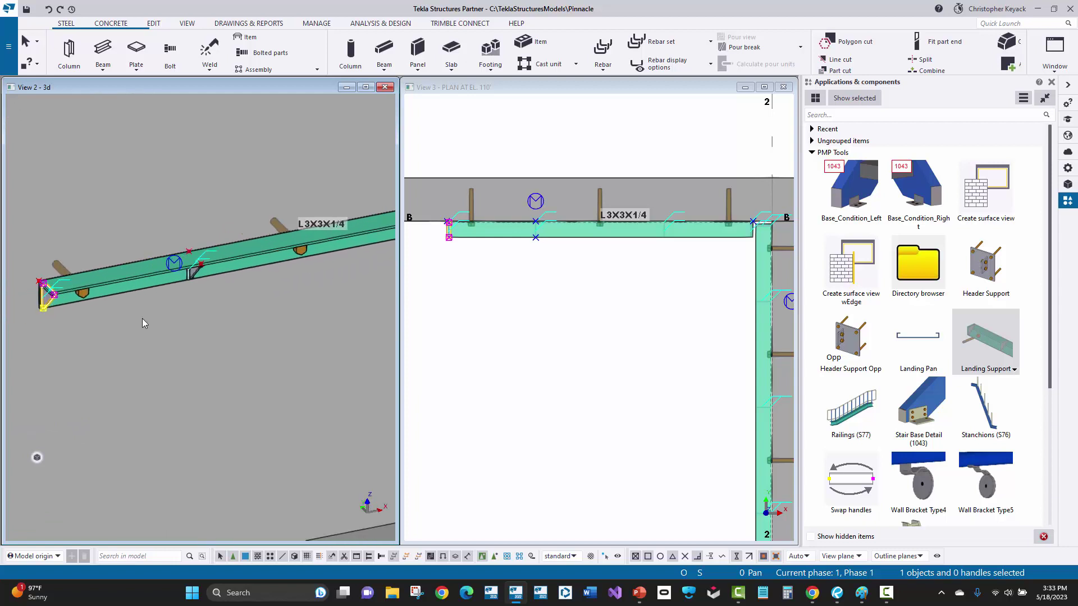
Select the second stiffener plate from the free end of the grid B support and inspect it up close
left_click(205, 270)
scroll(207, 270, "up", 2)
scroll(207, 269, "up", 1)
left_click(209, 268)
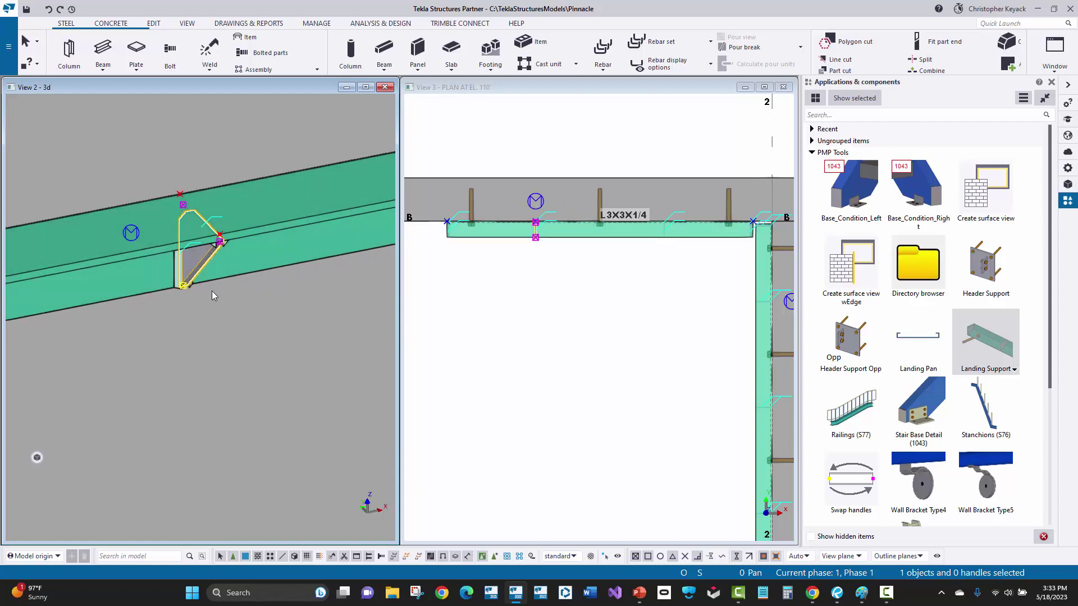
scroll(171, 315, "down", 5)
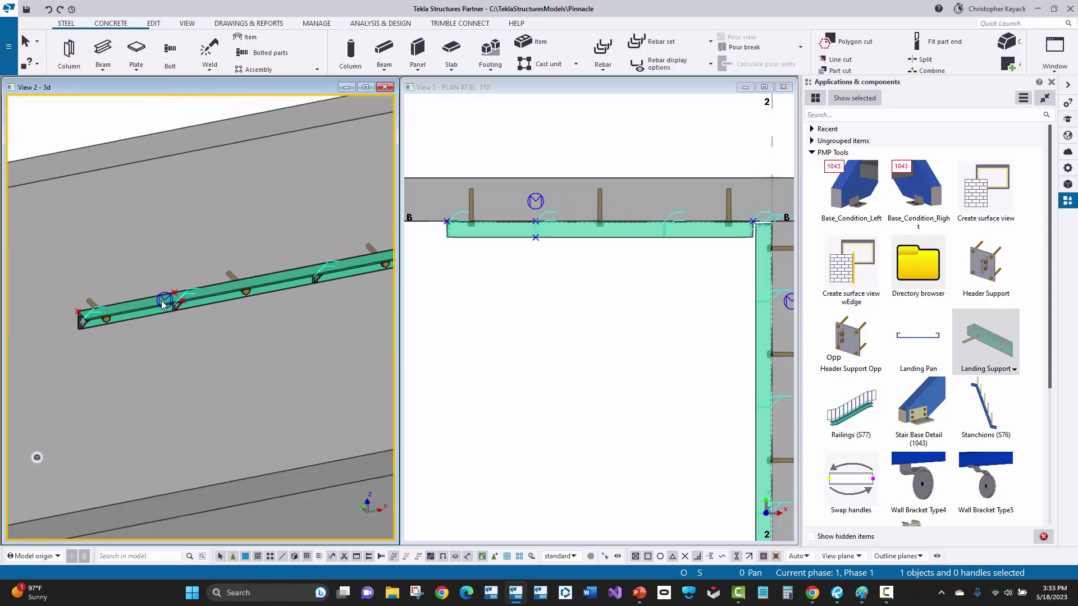
Open the linear array component on the grid B support, check its copy count and spacing, and close its settings
left_click(163, 301)
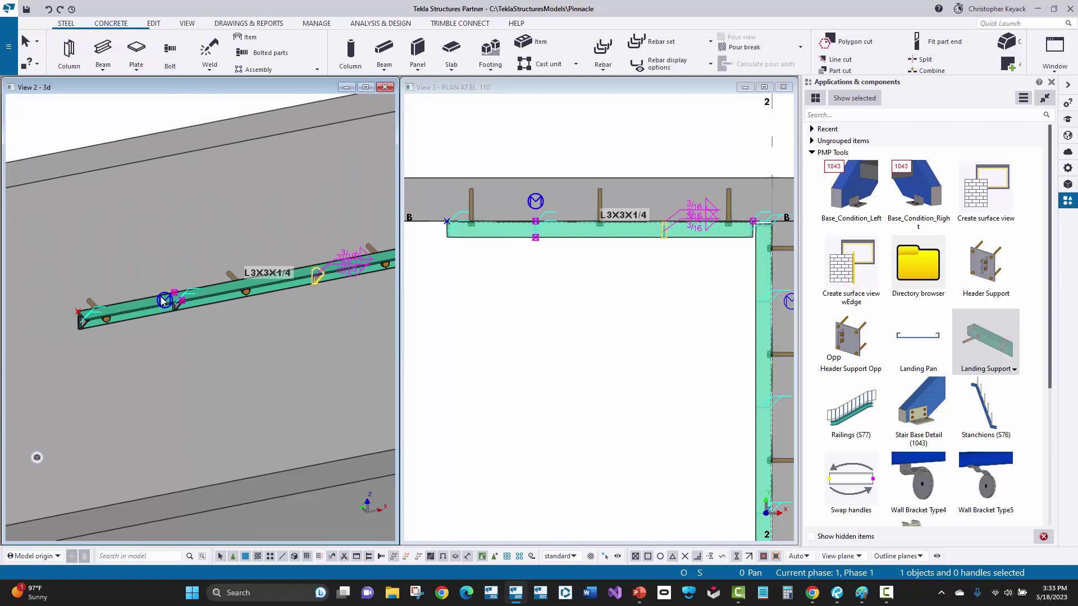
left_click_drag(111, 15, 220, 146)
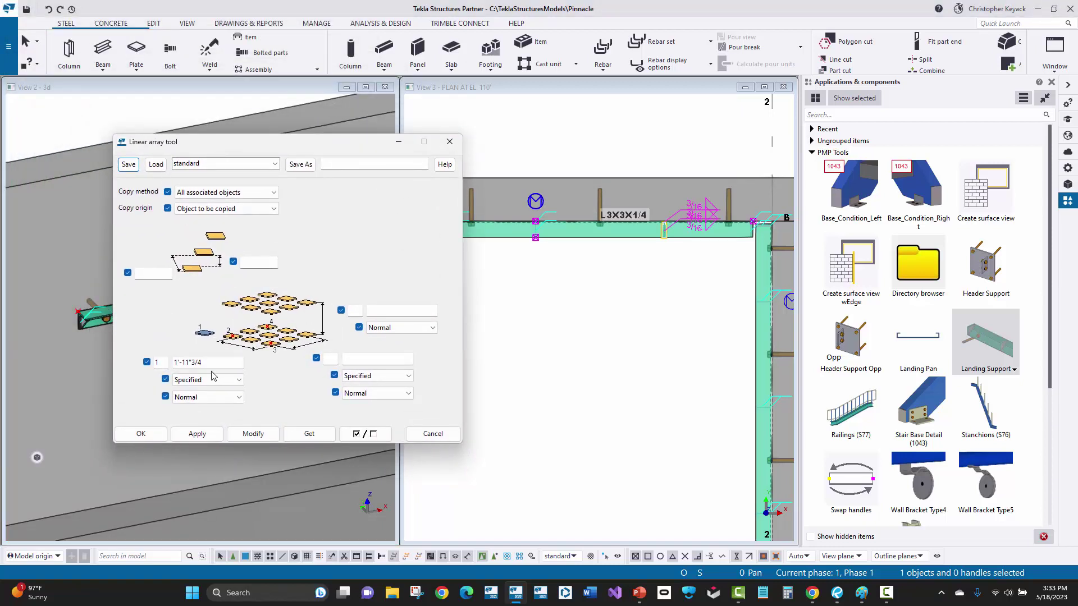
double_click(159, 363)
left_click(213, 363)
left_click(449, 141)
Search the component catalog for "array" to locate the Linear array tool, and clear the search
left_click(834, 116)
type("array")
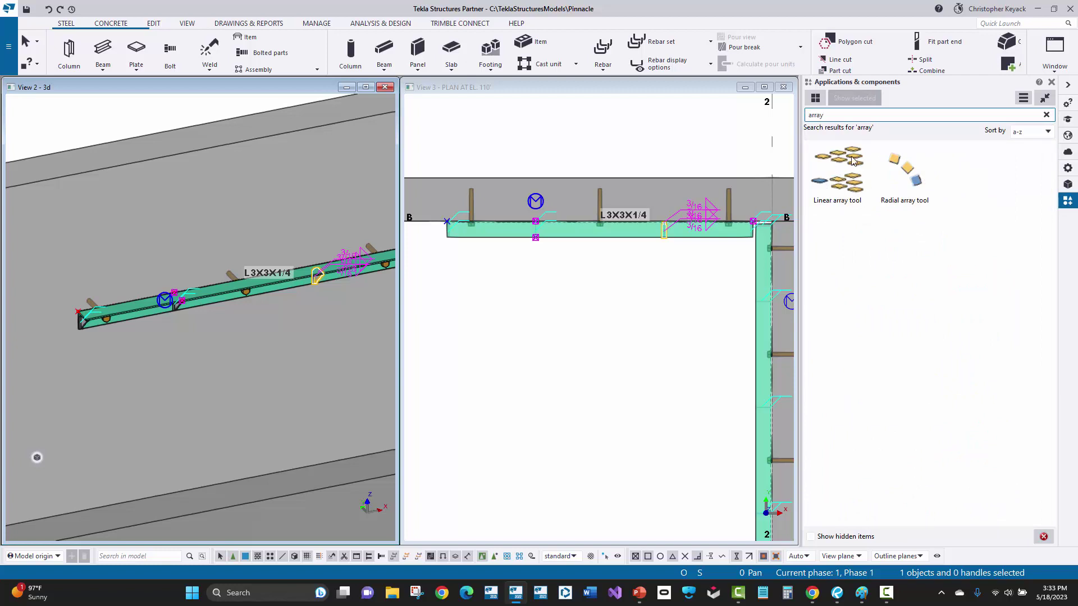
left_click(1046, 115)
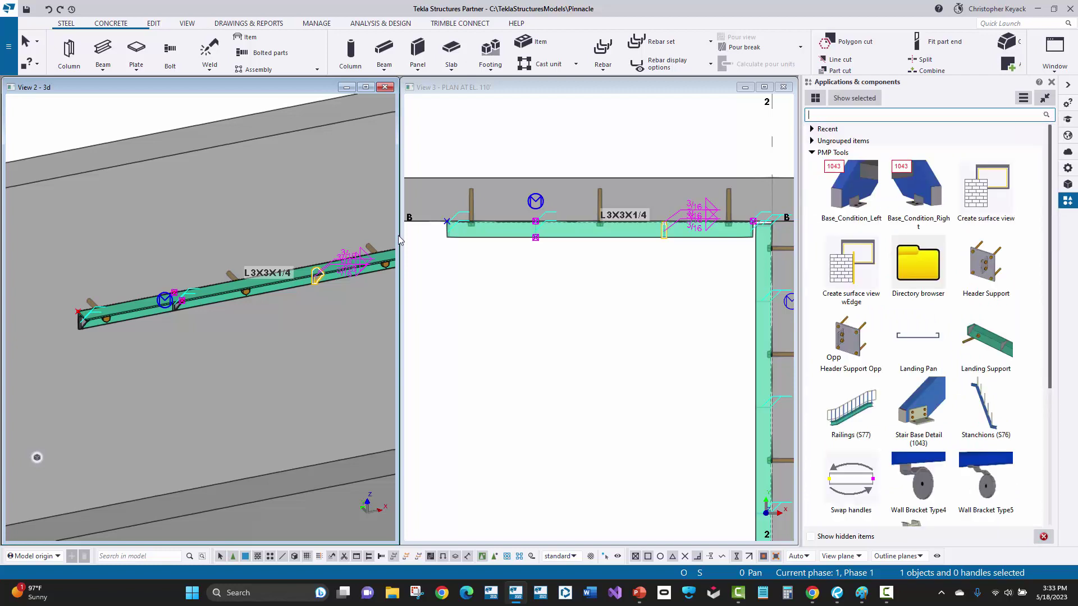
Reopen the support's Linear array tool settings beside the 3D view and compare the source stiffener with its copy
middle_click_drag(261, 293, 147, 290)
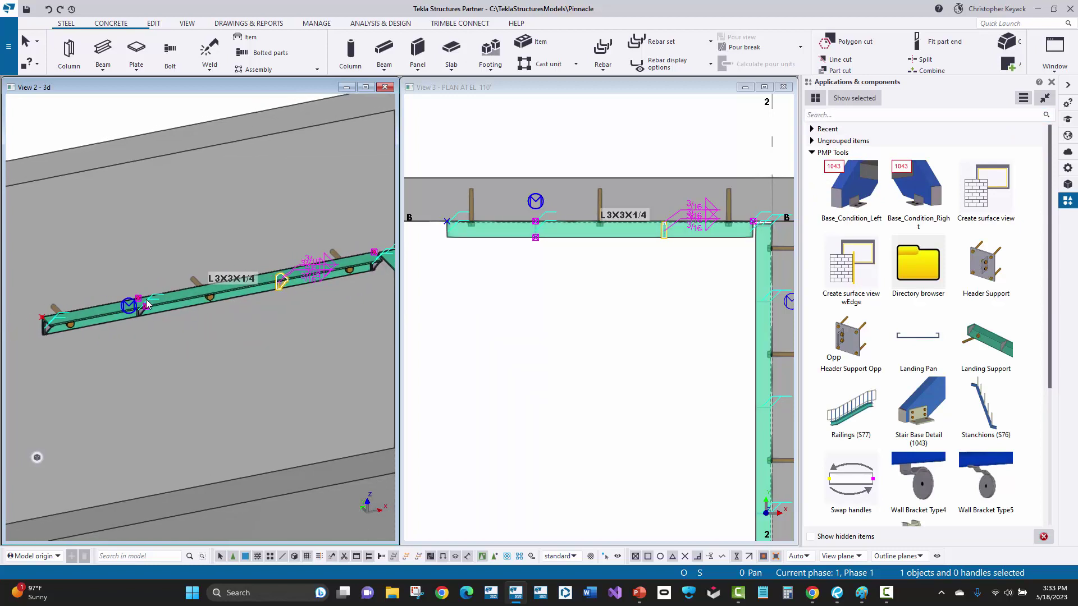
scroll(129, 306, "up", 5)
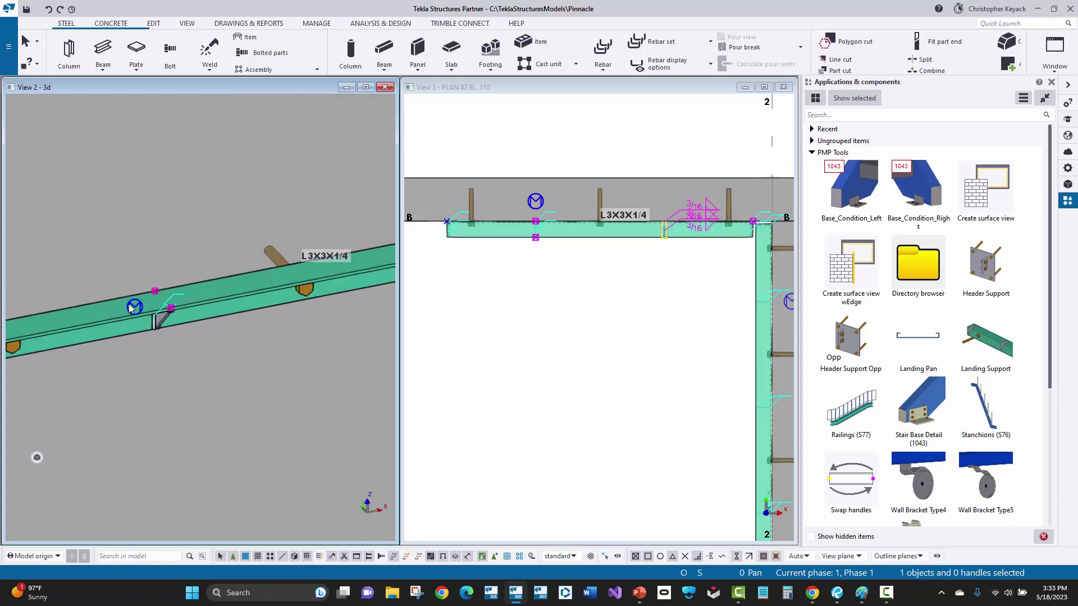
double_click(134, 307)
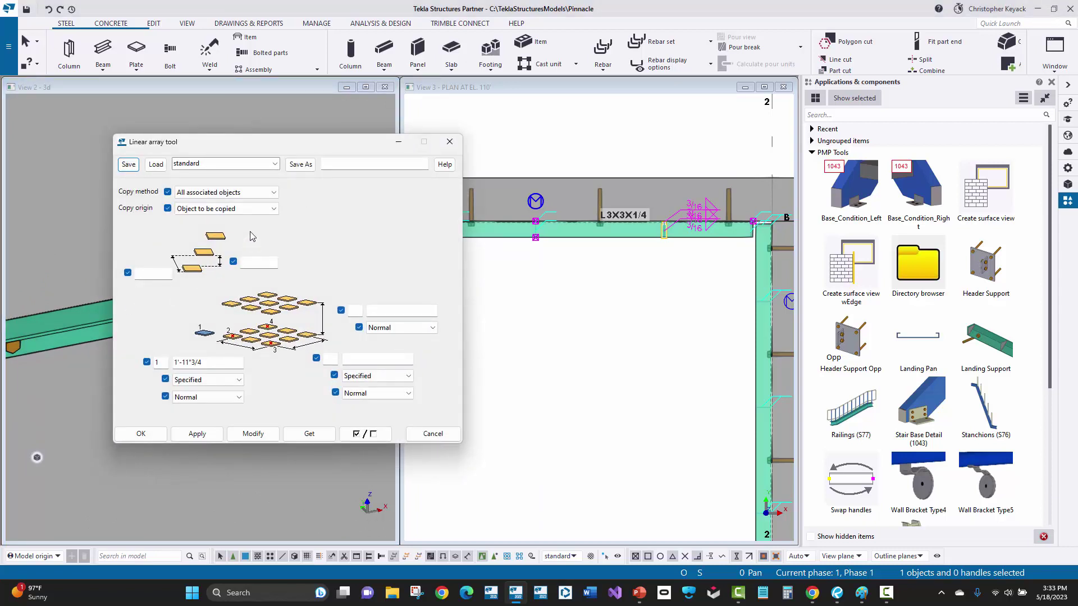
left_click(167, 193)
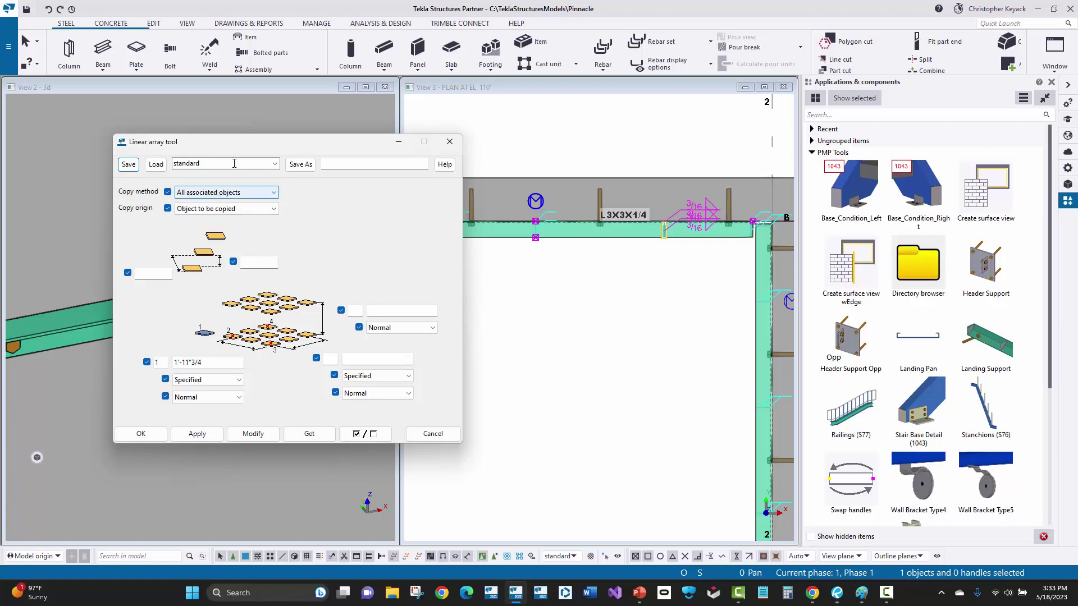
left_click_drag(235, 147, 415, 142)
scroll(66, 321, "up", 2)
scroll(66, 322, "down", 2)
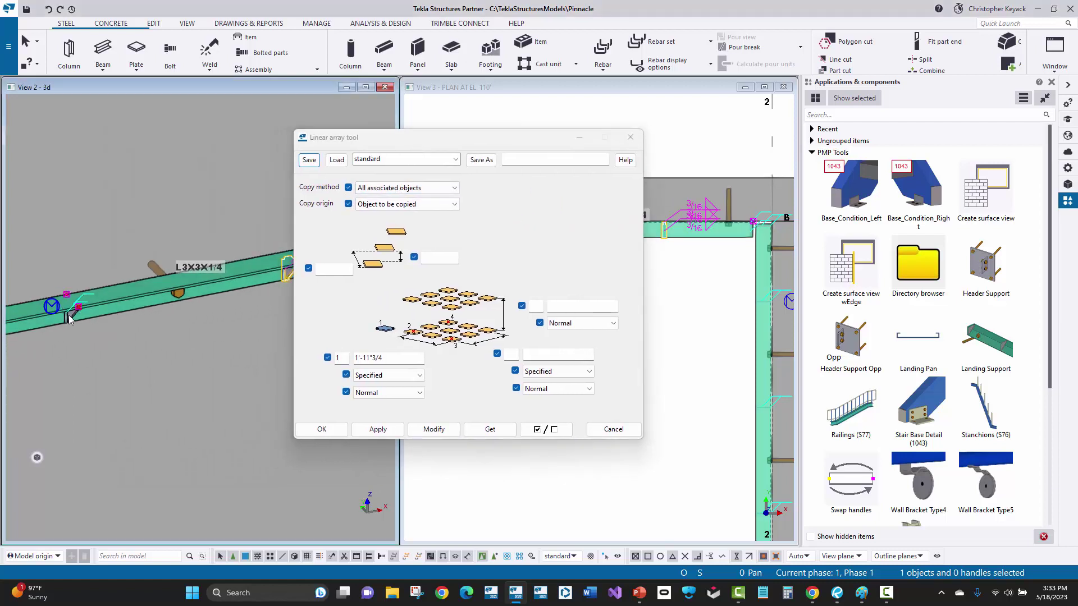
scroll(247, 271, "up", 1)
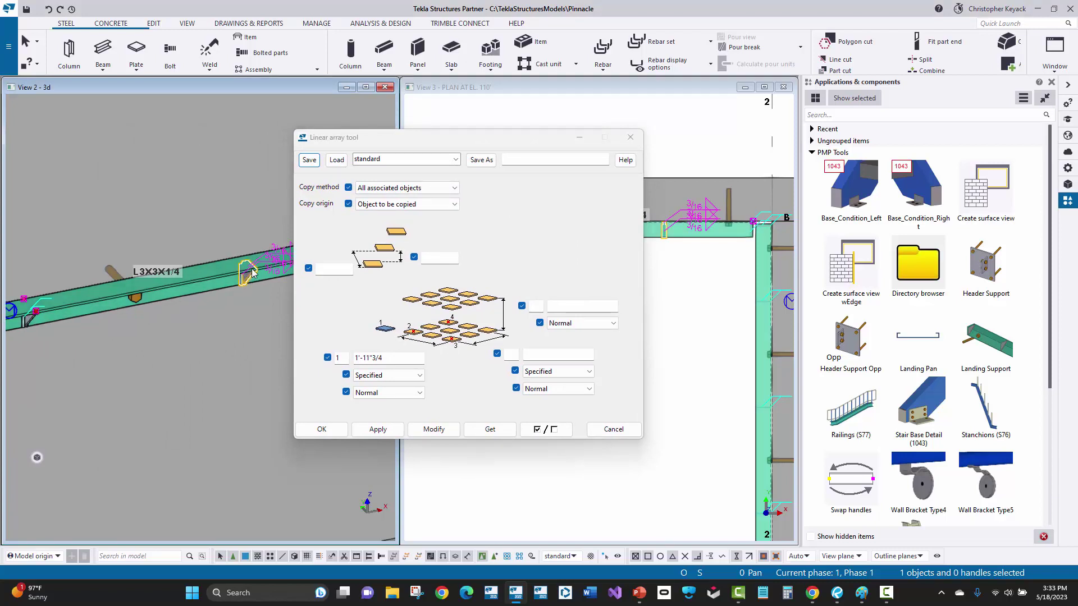
scroll(65, 319, "up", 3)
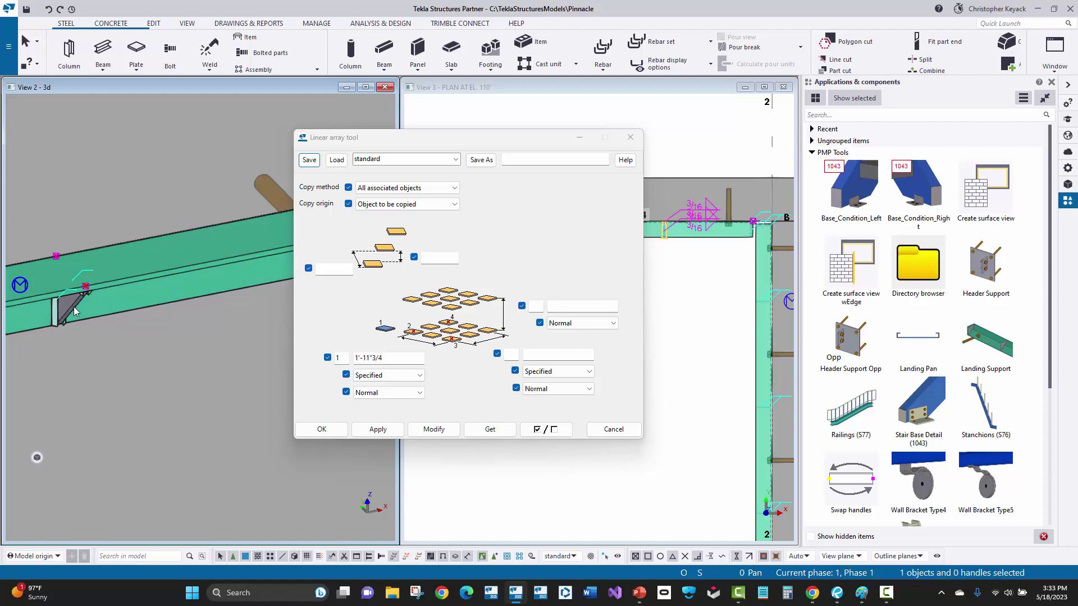
Review the array's copy method, copy spacing value and Specified distance option
left_click(38, 320)
left_click(386, 189)
left_click(386, 188)
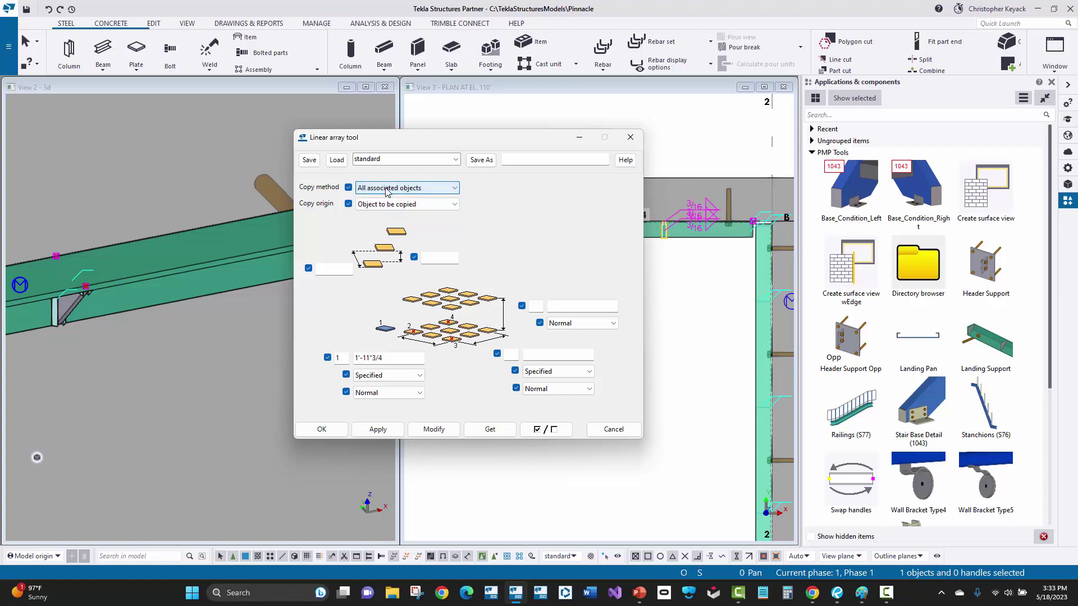
double_click(370, 358)
left_click(389, 376)
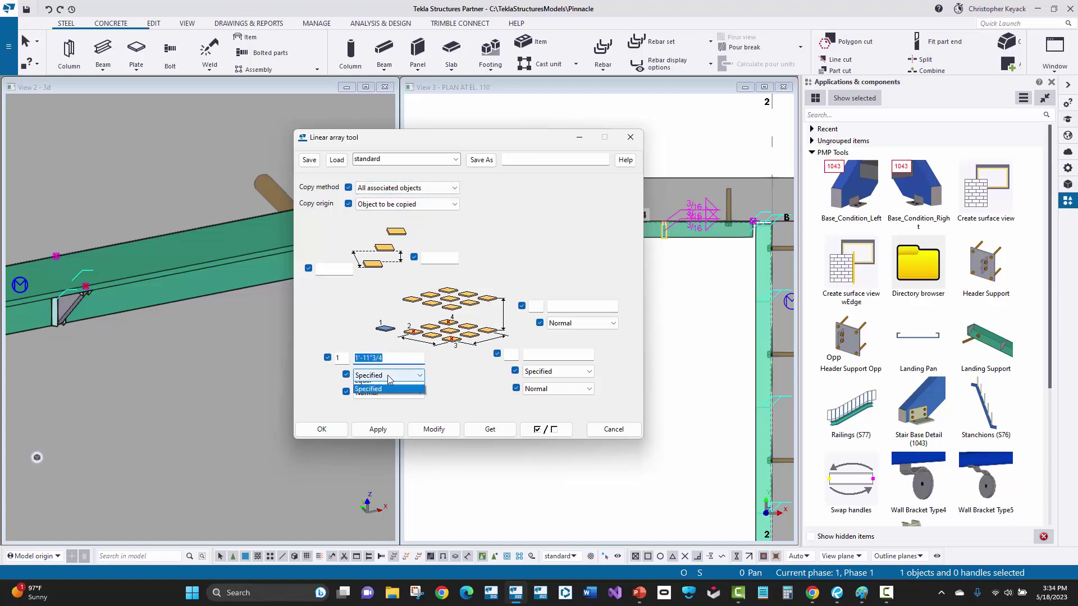
left_click(390, 378)
double_click(389, 359)
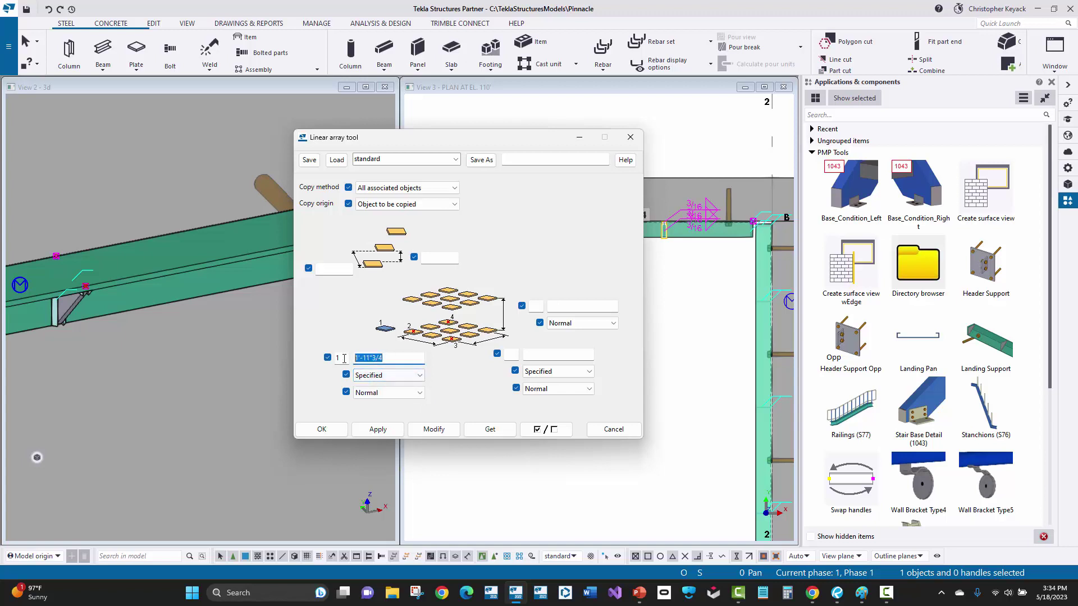
Review the array's copy origin choices and keep Object to be copied
left_click(403, 205)
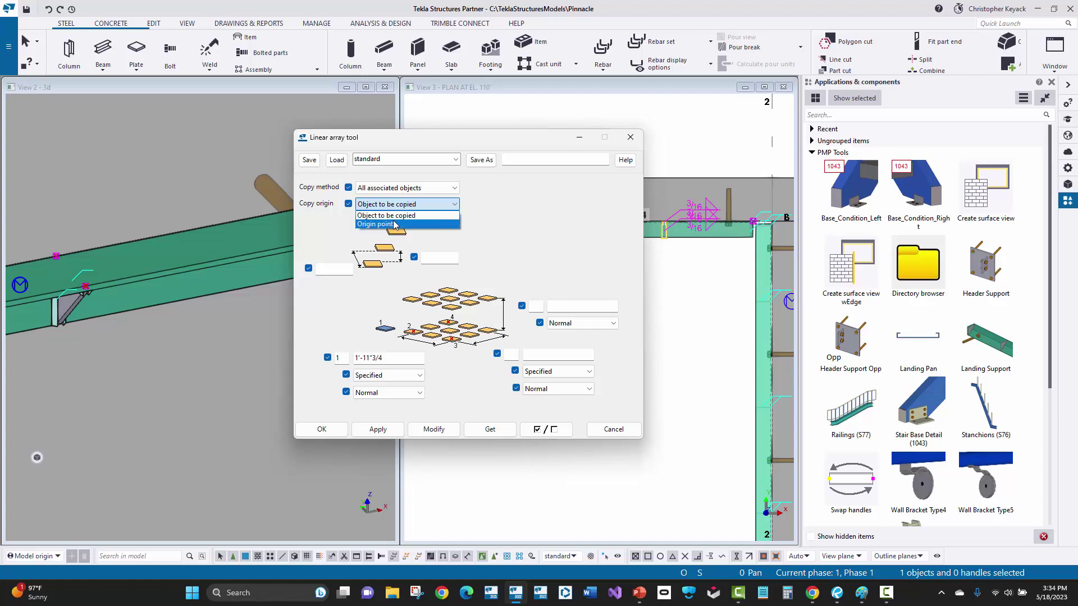
left_click(393, 215)
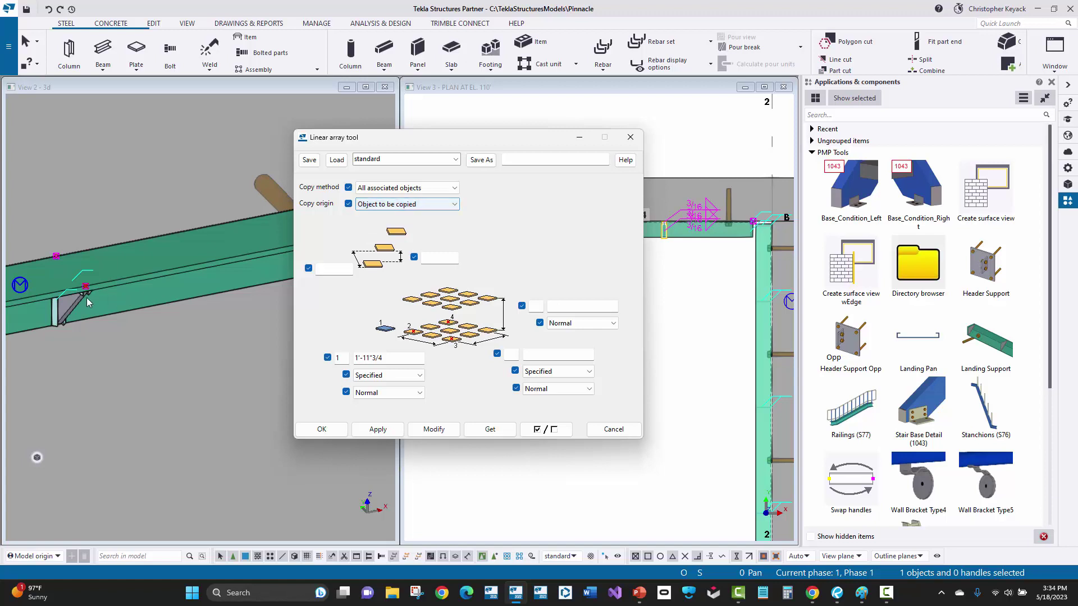
left_click(396, 205)
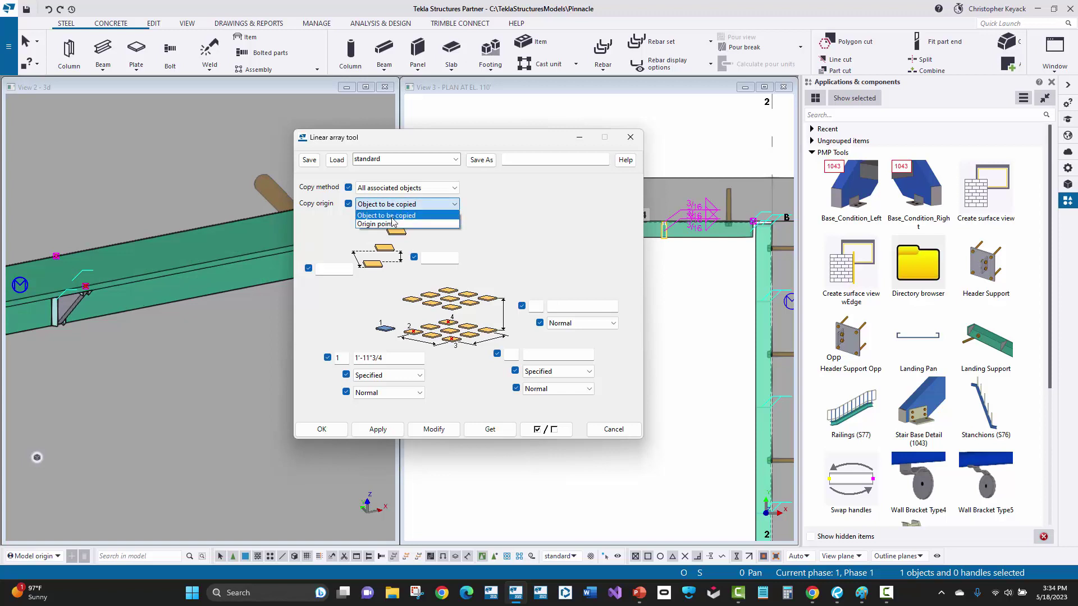
left_click(393, 216)
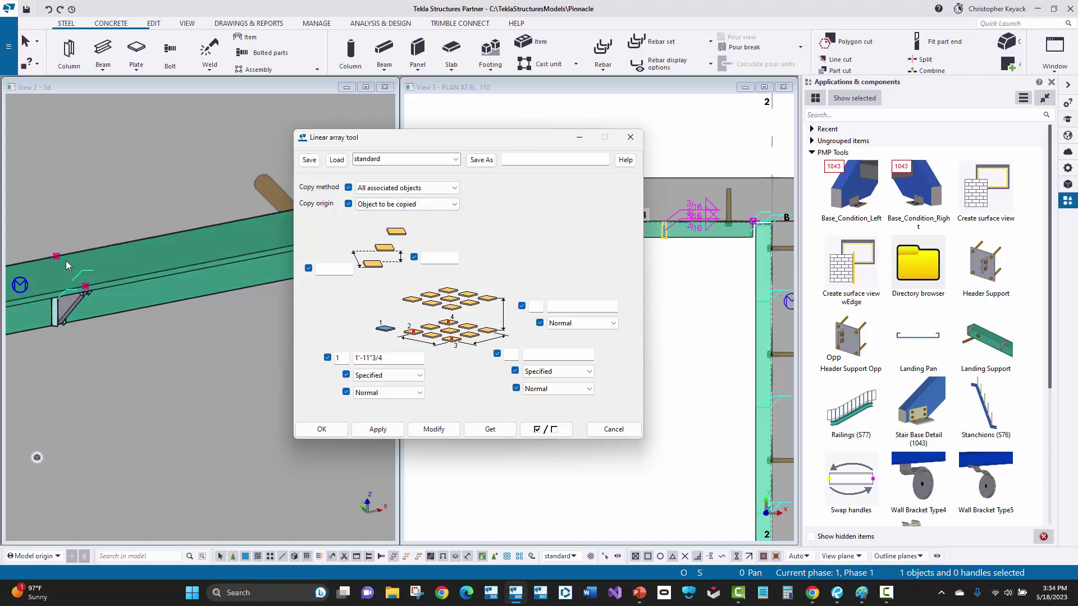
Examine the array's input points at the source stiffener and the grid 2 corner, and close the Linear array tool settings
scroll(65, 260, "down", 2)
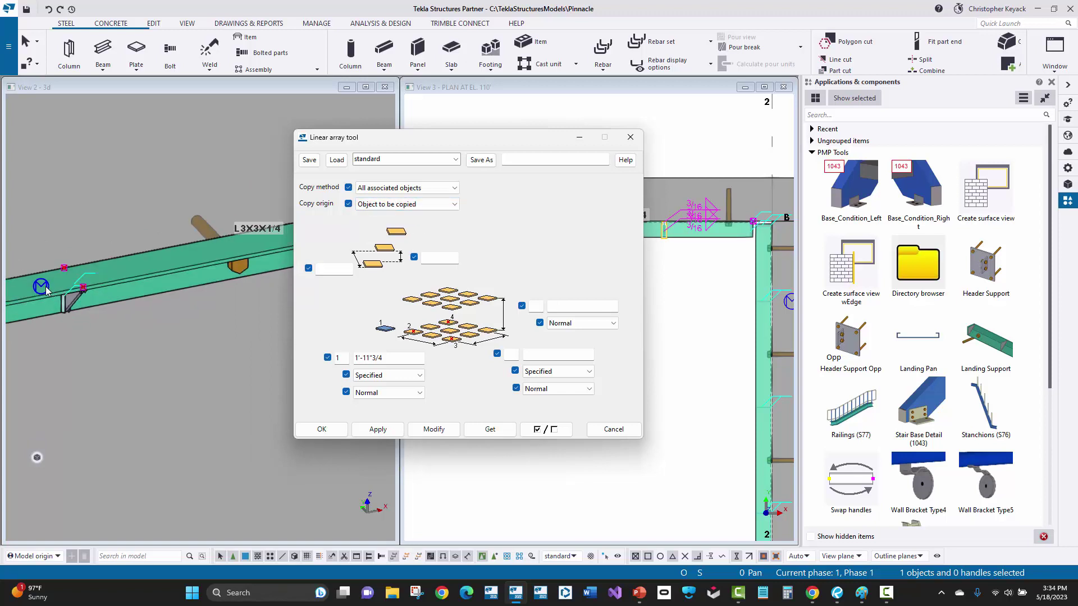
left_click(33, 320)
scroll(45, 305, "up", 3)
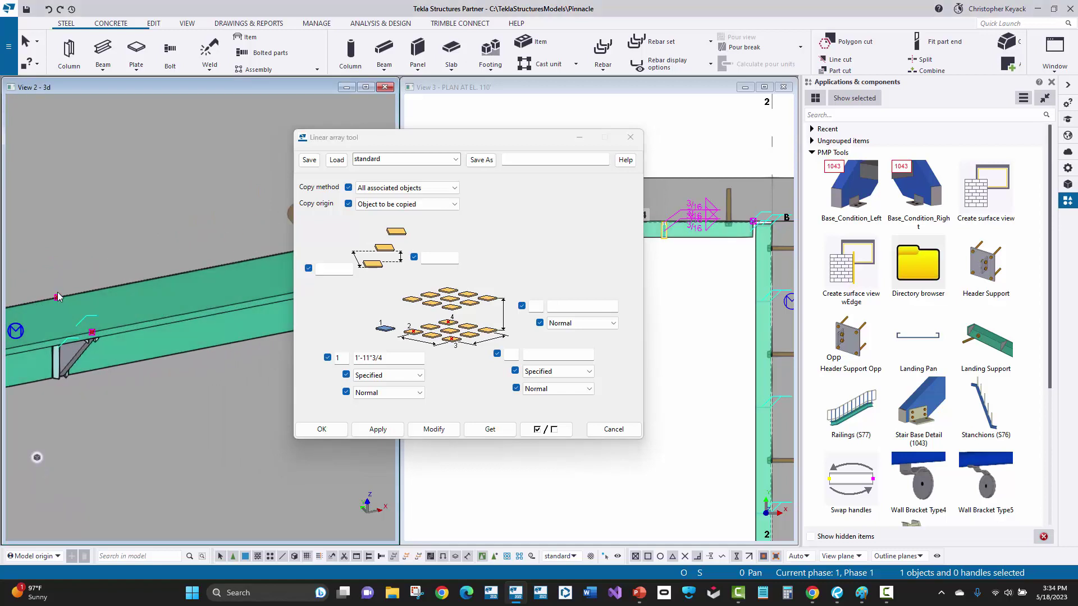
scroll(75, 325, "down", 2)
scroll(194, 274, "up", 2)
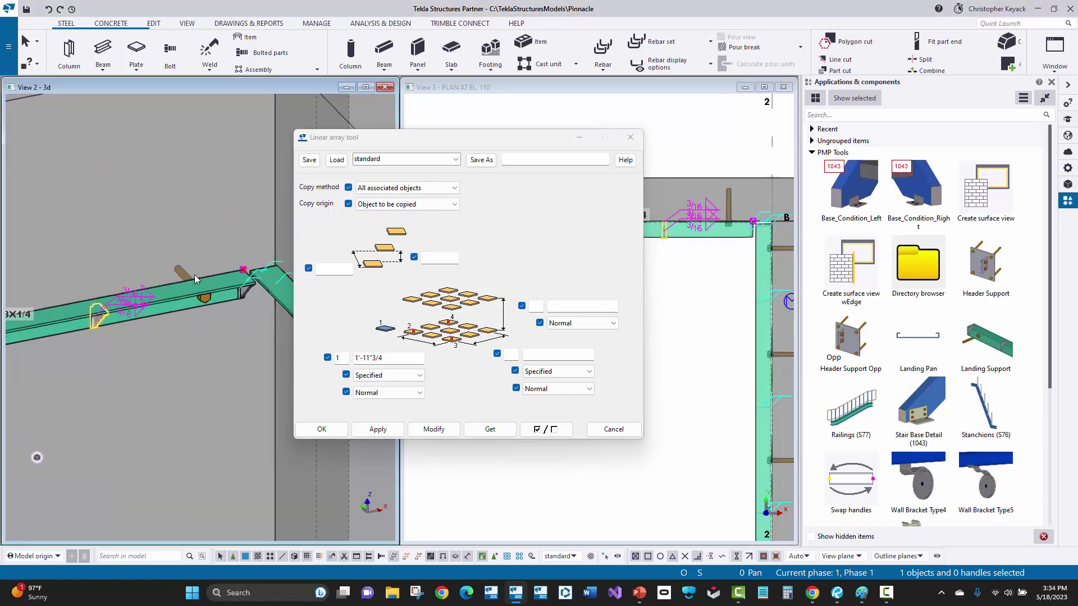
scroll(169, 312, "down", 2)
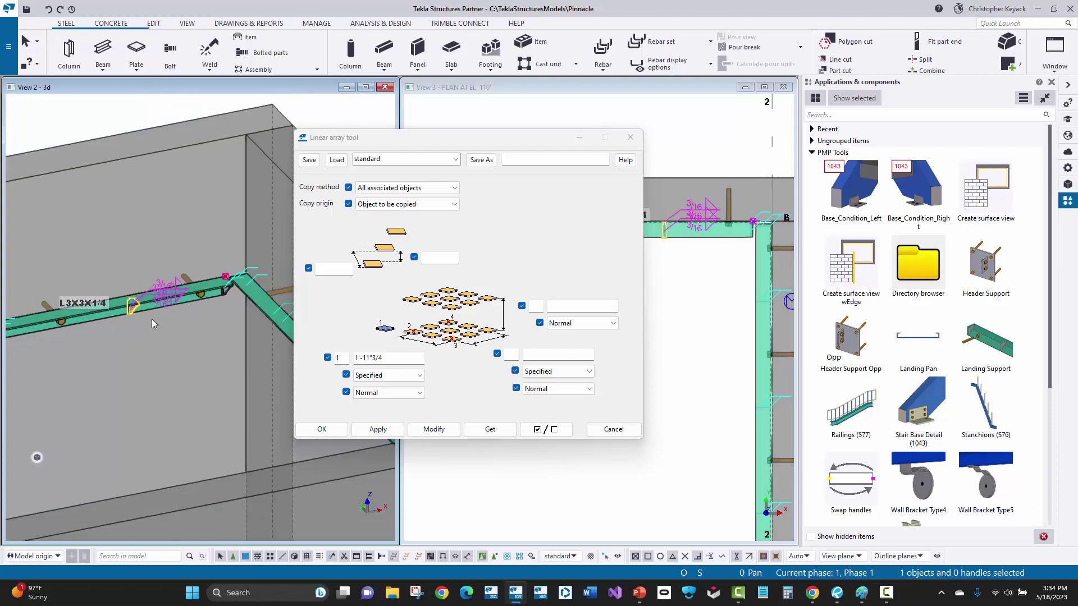
scroll(48, 305, "up", 3)
scroll(68, 306, "up", 2)
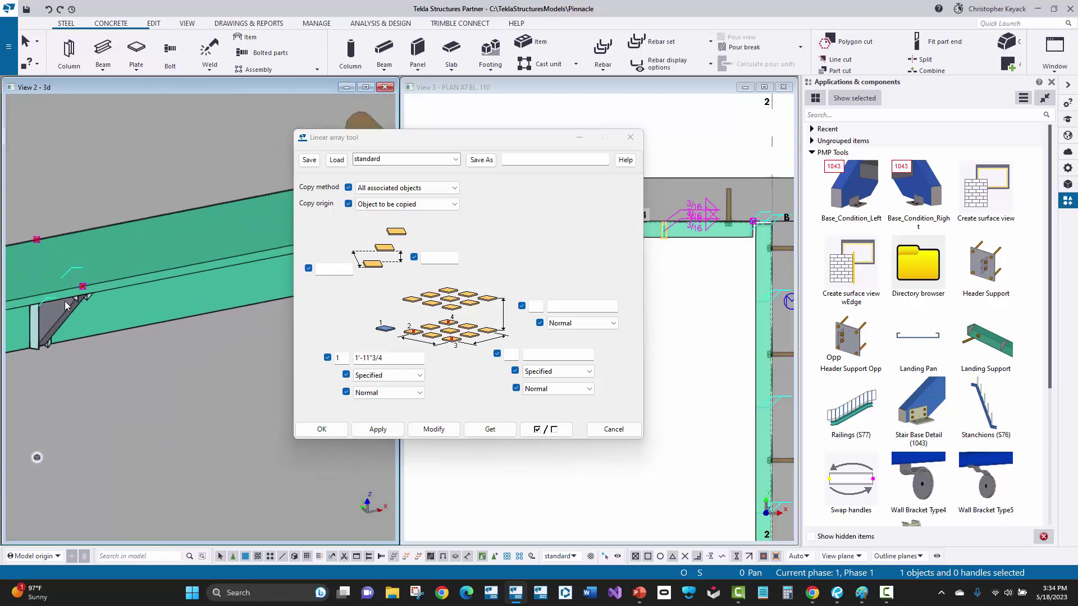
scroll(63, 298, "down", 1)
scroll(89, 277, "up", 2)
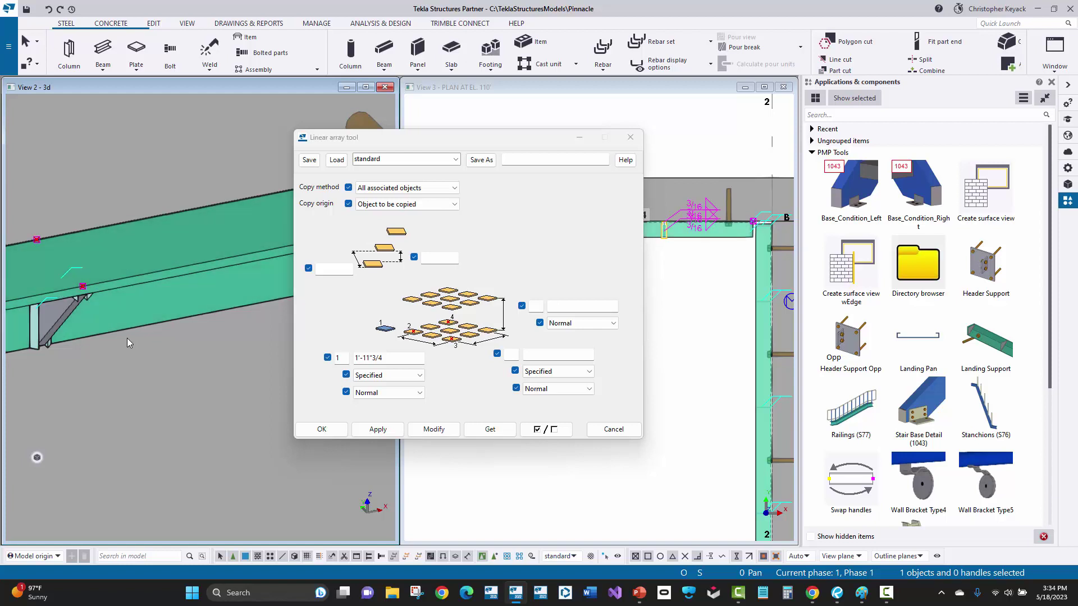
scroll(126, 338, "down", 3)
left_click(612, 428)
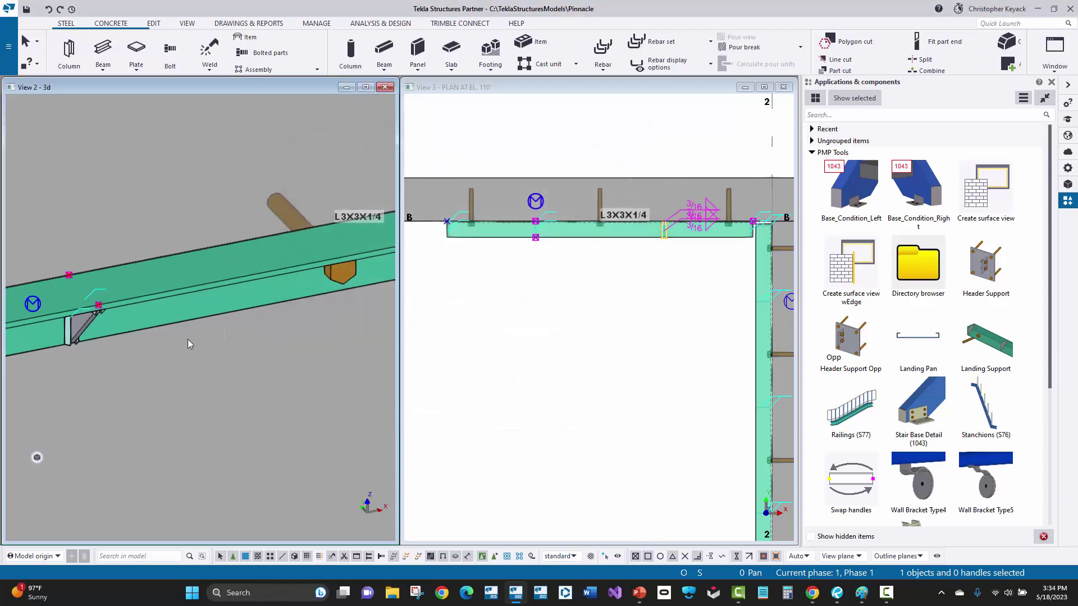
Open the properties of the anchor bolt group along the grid B landing support
scroll(191, 342, "down", 2)
scroll(185, 339, "down", 3)
double_click(87, 350)
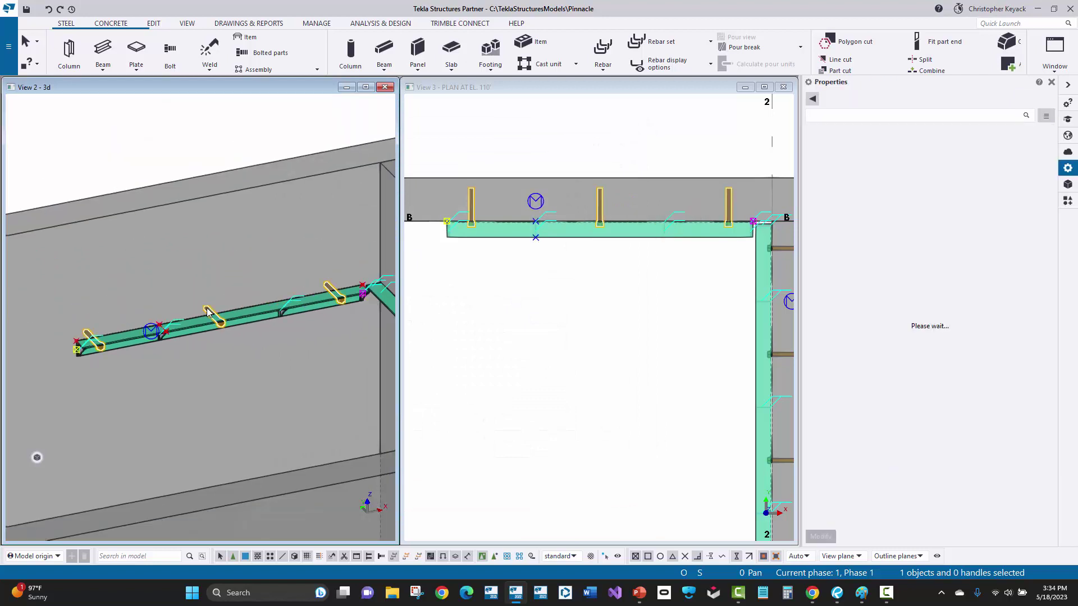
middle_click_drag(106, 373, 60, 386)
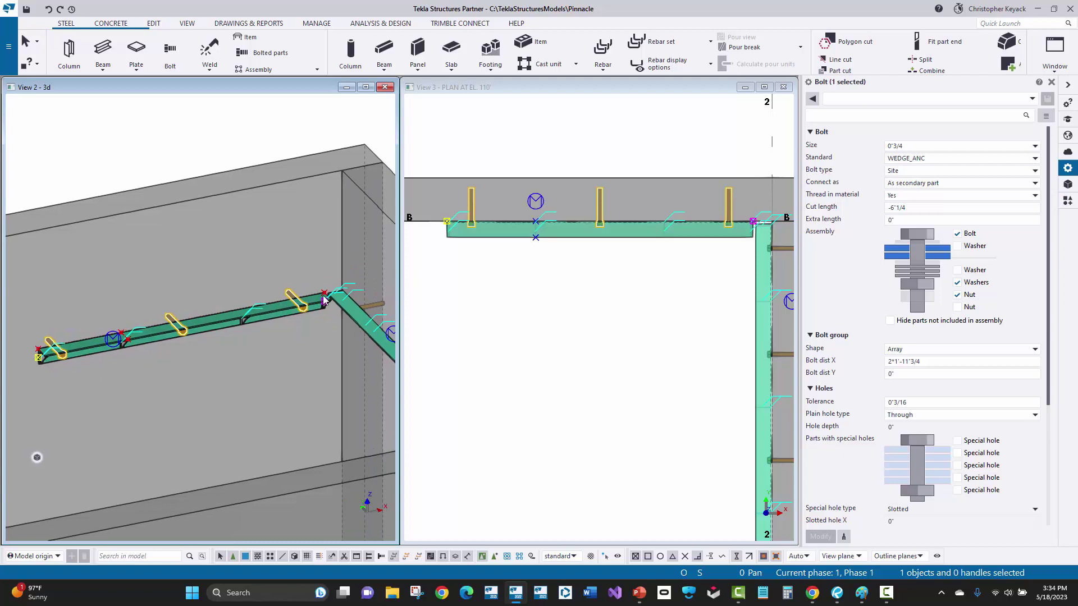
Review the anchor bolt group's start Dx offset and its bolt spacing in the X direction
scroll(35, 360, "up", 5)
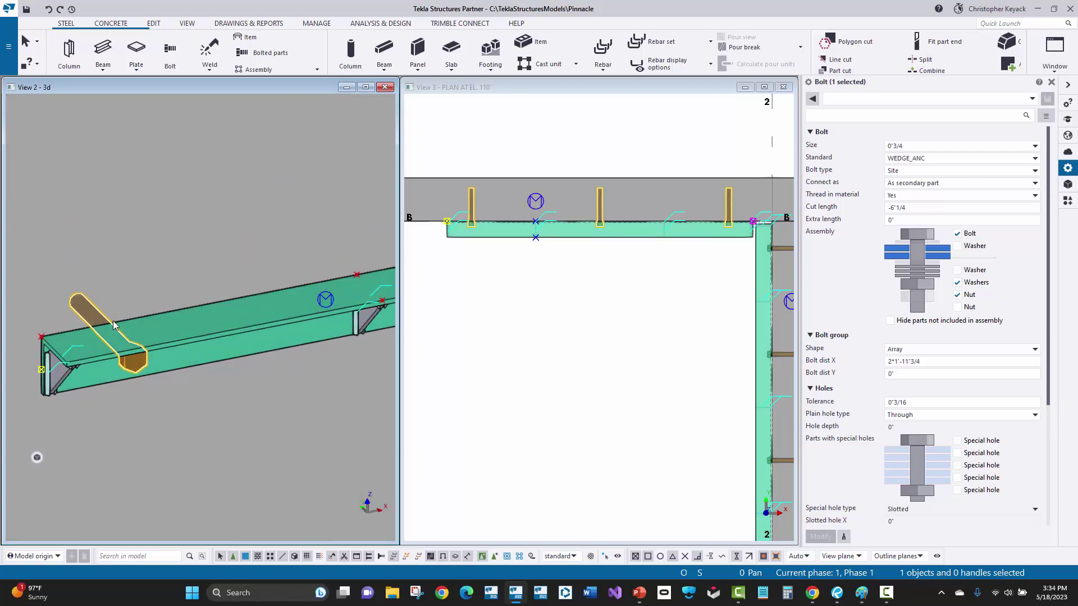
scroll(879, 422, "down", 4)
scroll(879, 422, "down", 2)
double_click(898, 464)
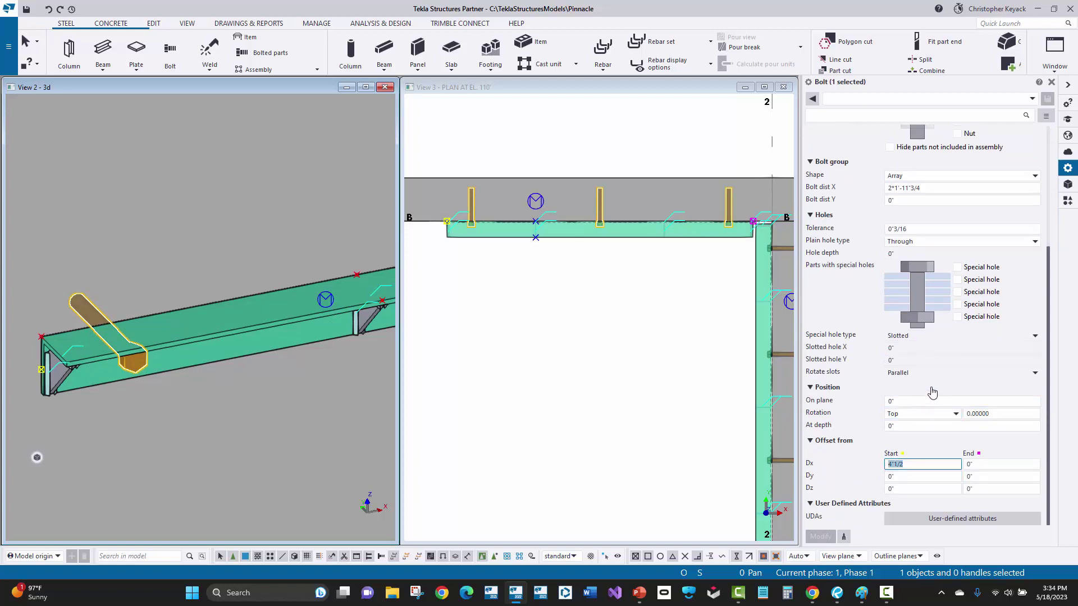
scroll(929, 393, "up", 3)
left_click(941, 269)
double_click(941, 271)
left_click(945, 269)
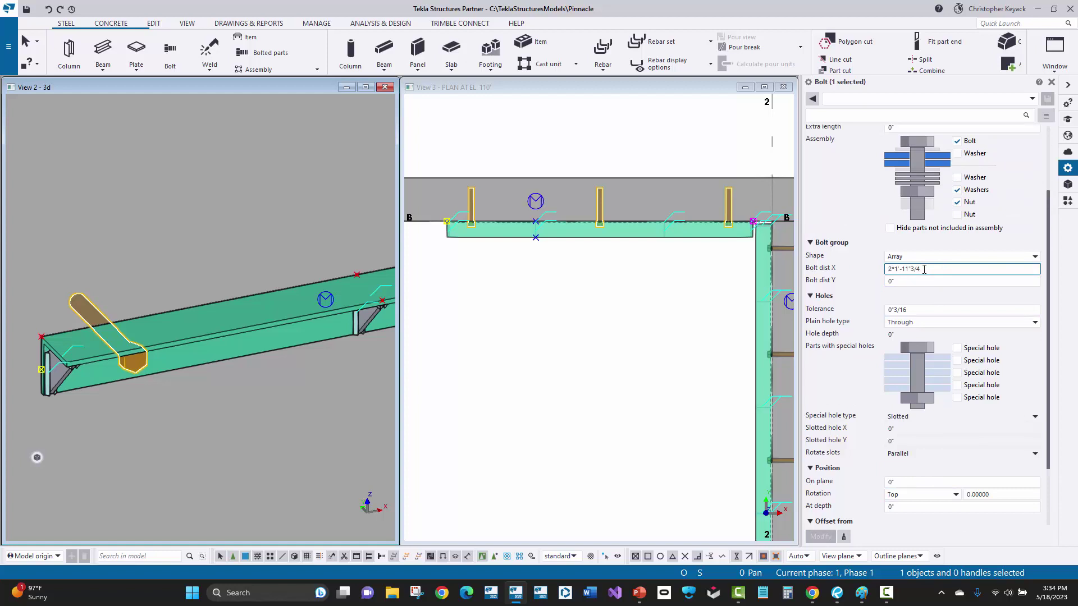
scroll(221, 392, "down", 4)
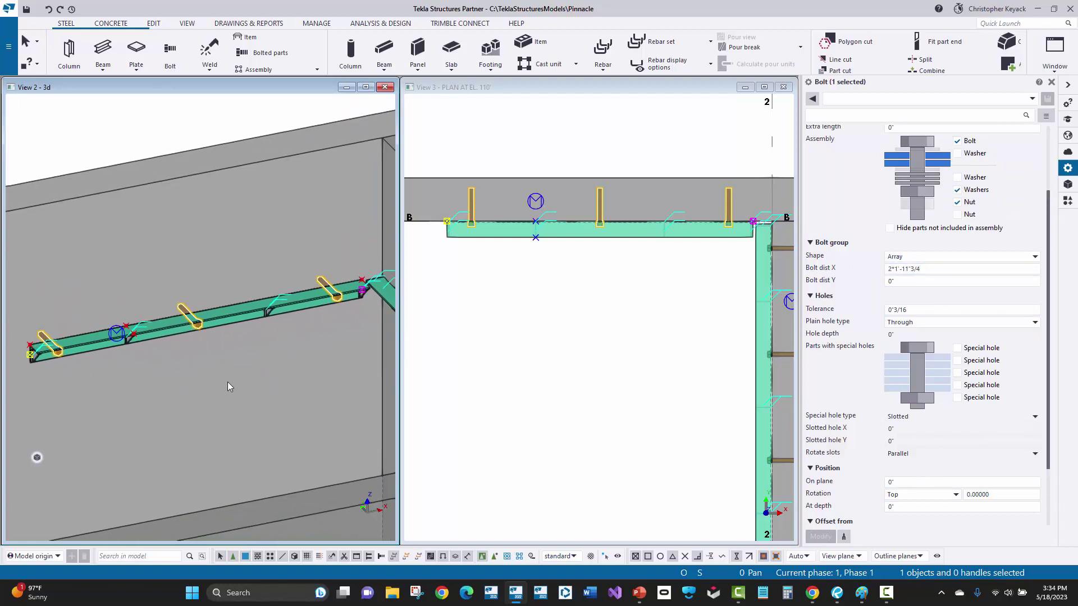
left_click(160, 176)
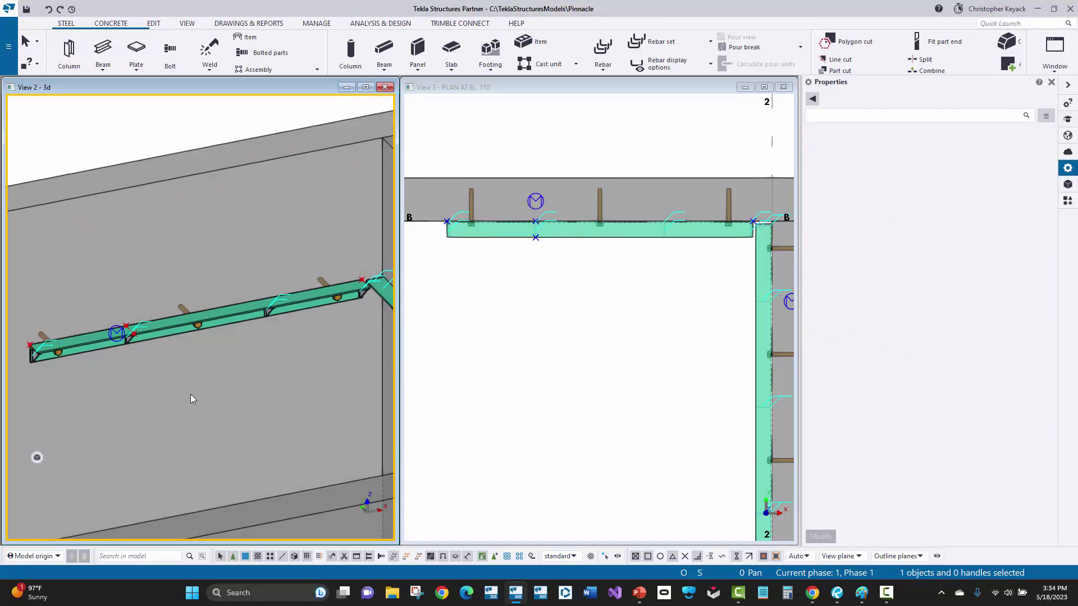
left_click(168, 332)
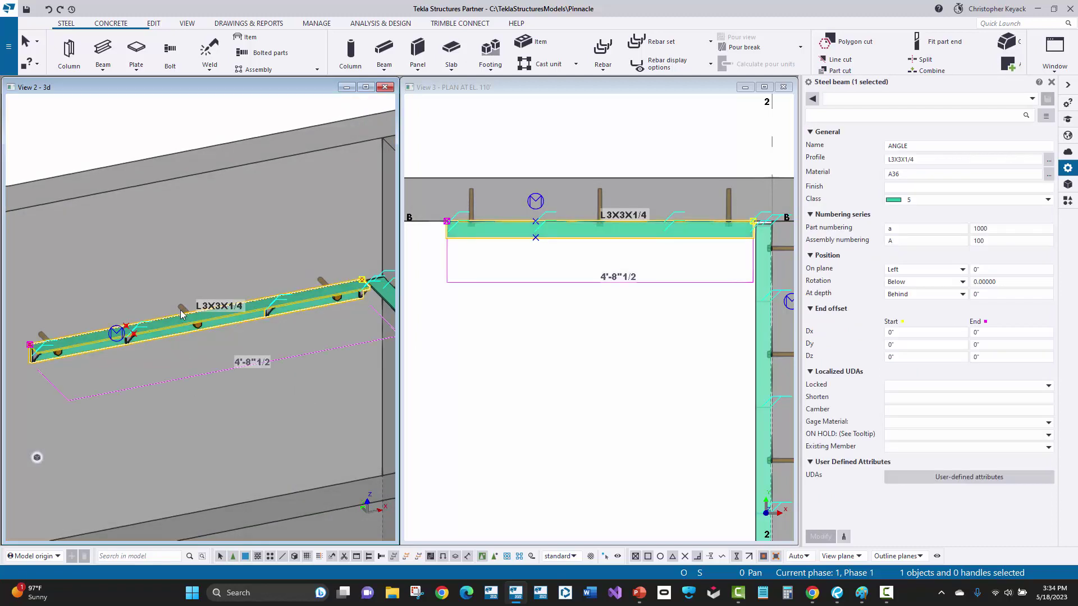
scroll(89, 292, "down", 2)
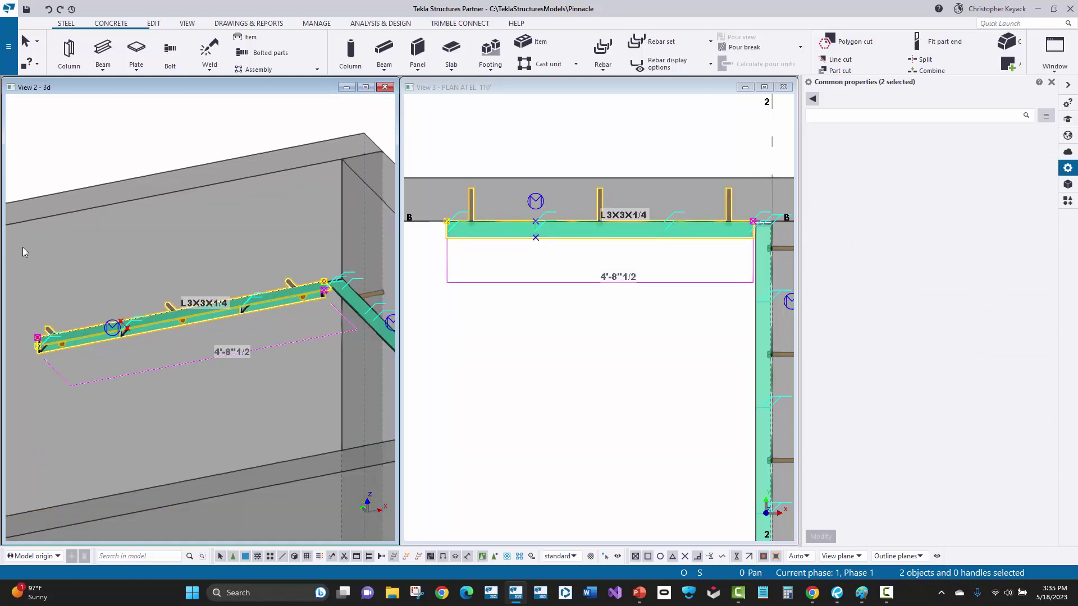
double_click(35, 136)
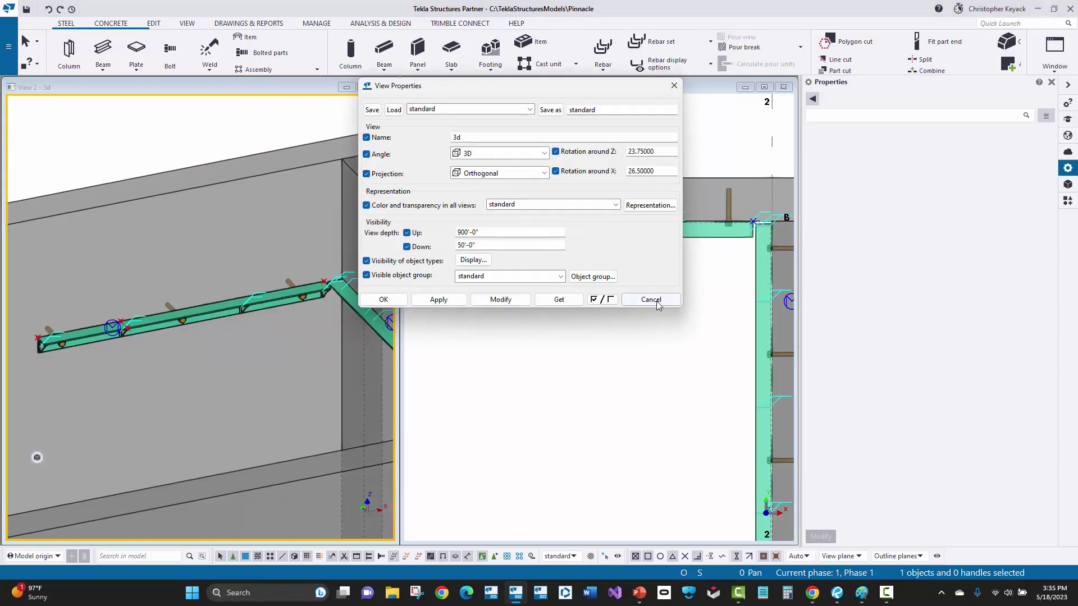
left_click(654, 301)
Select all objects of the grid B landing support and define a custom component of type Part named "Landing Support 2"
left_click_drag(21, 128, 334, 420)
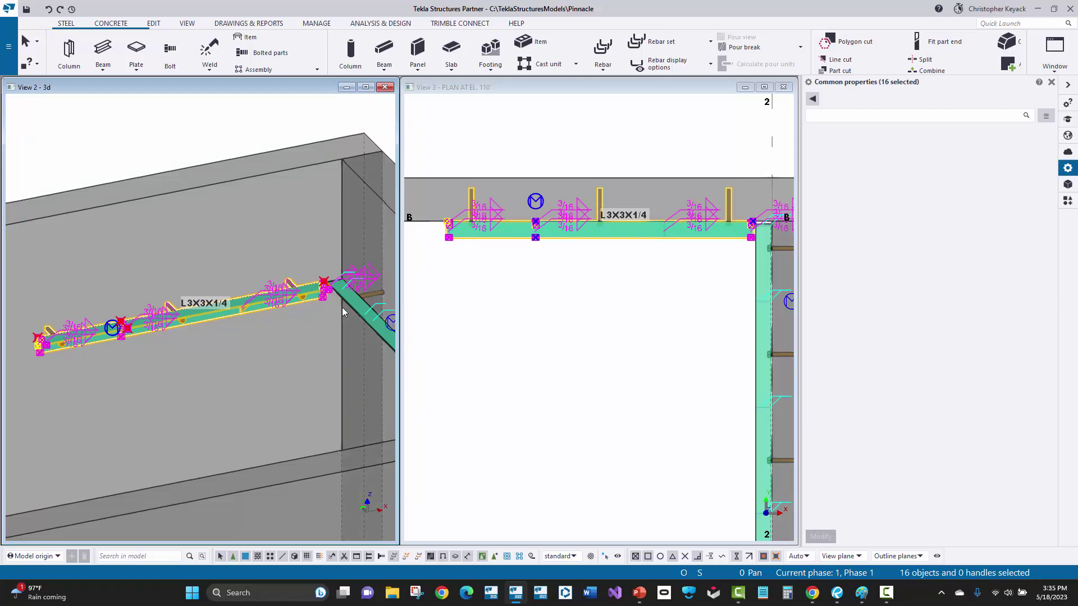
left_click(1065, 201)
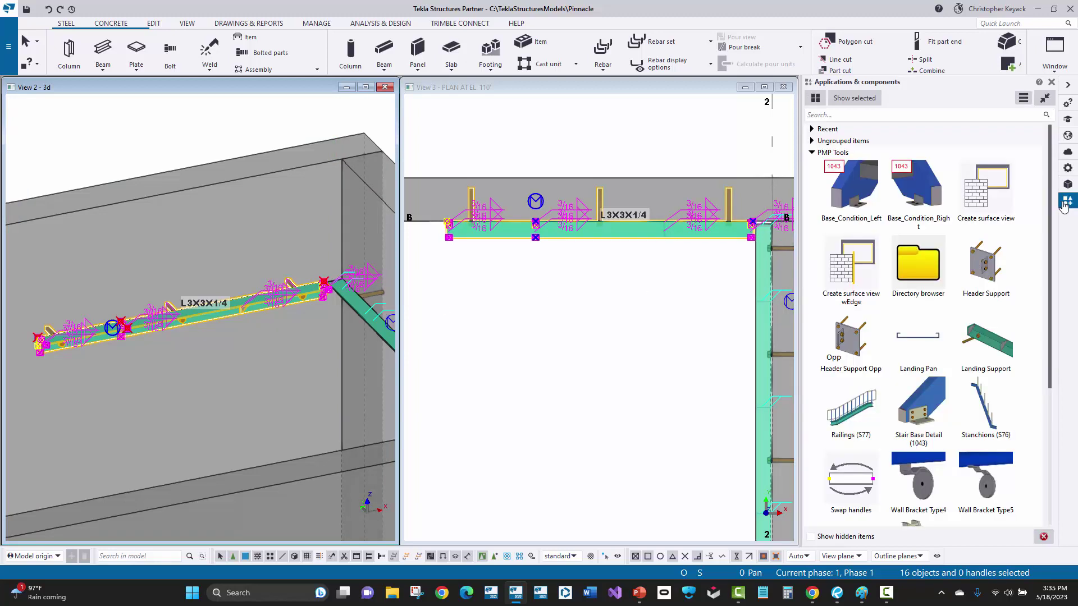
left_click(1022, 99)
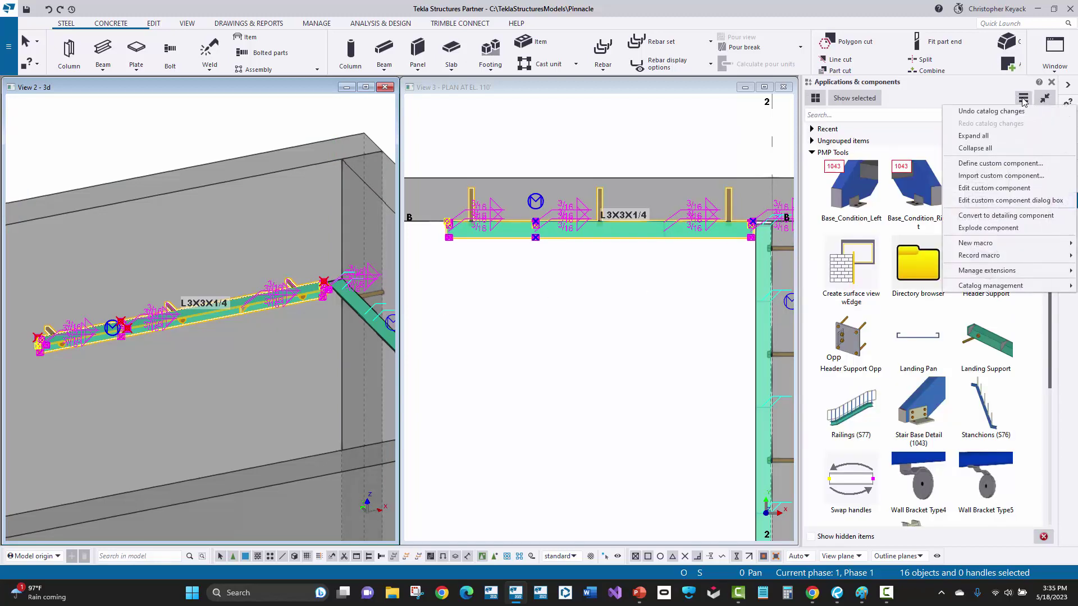
left_click(1017, 163)
left_click(747, 155)
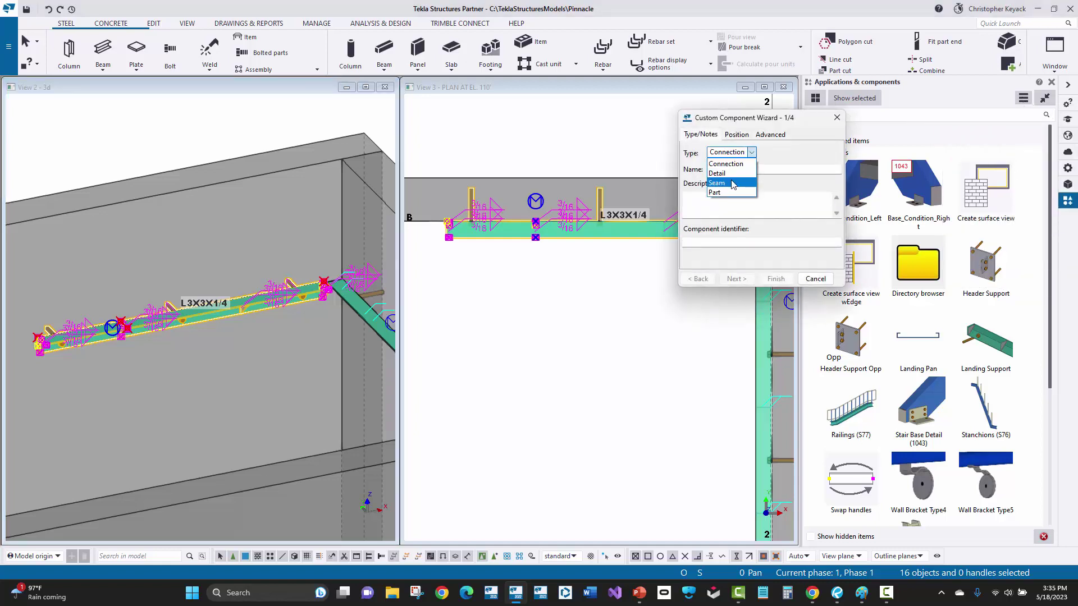
left_click(717, 193)
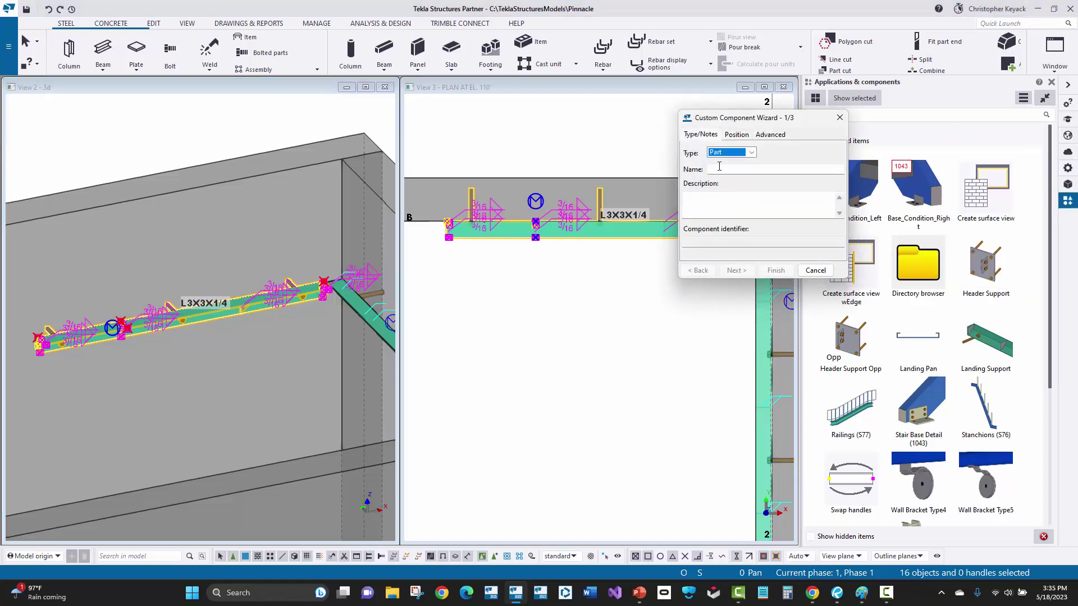
left_click(722, 170)
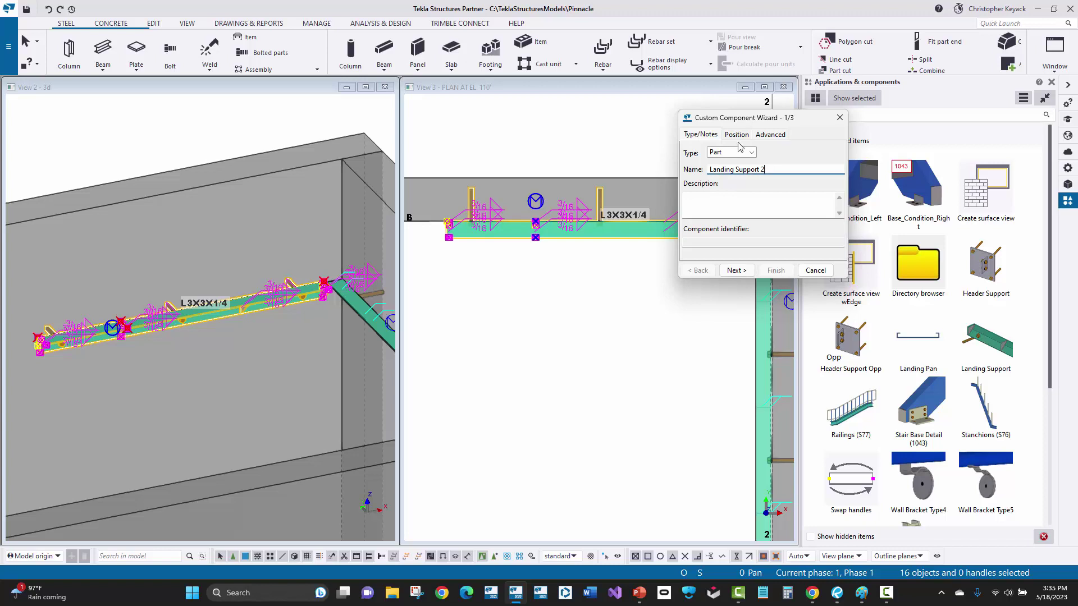
Review the component's advanced definition settings and accept the selected landing support objects as its contents
left_click(770, 135)
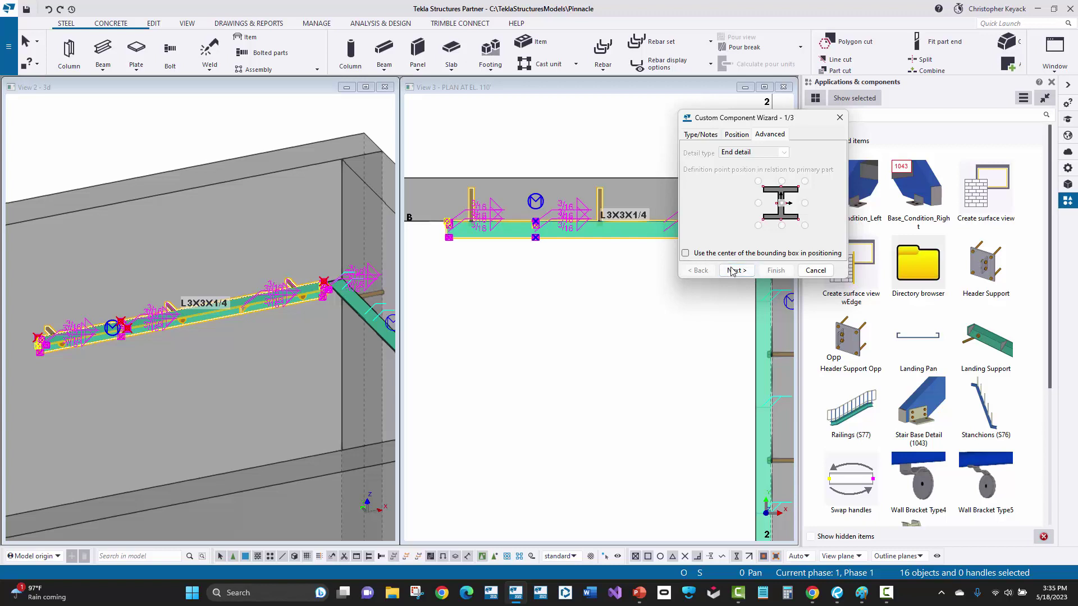
left_click(699, 134)
left_click(736, 271)
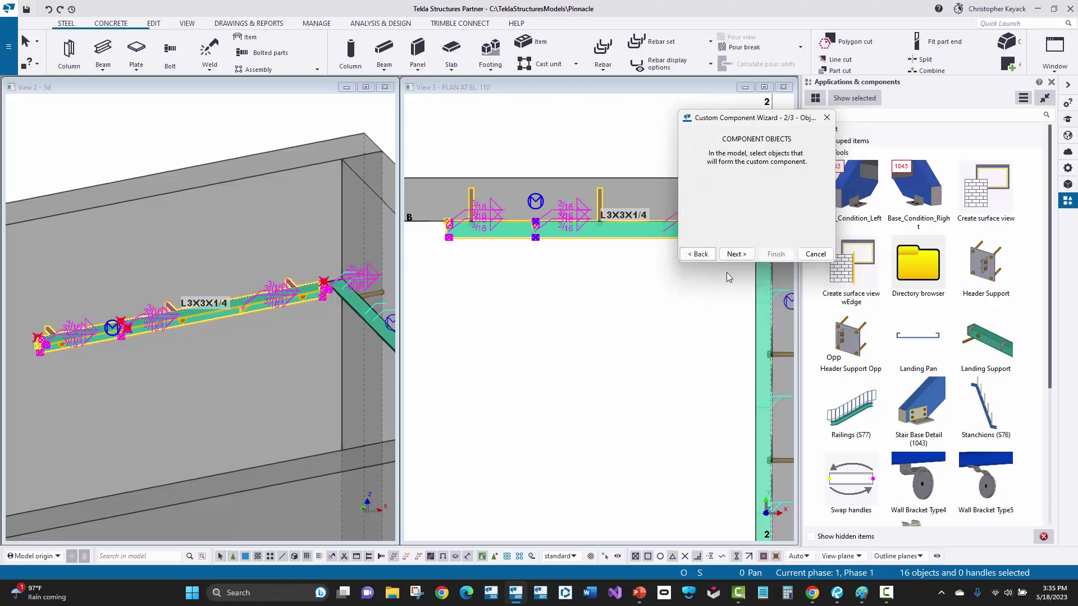
left_click(736, 254)
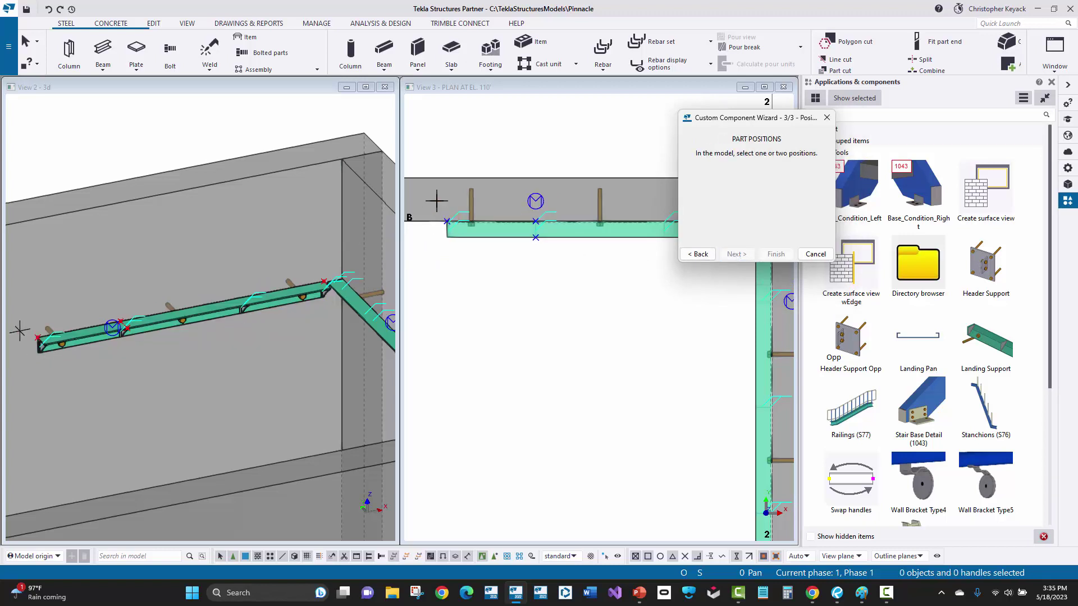
Set the component's two positions at the angle's free end and the grid B/2 intersection, and finish creating it
scroll(447, 222, "up", 8)
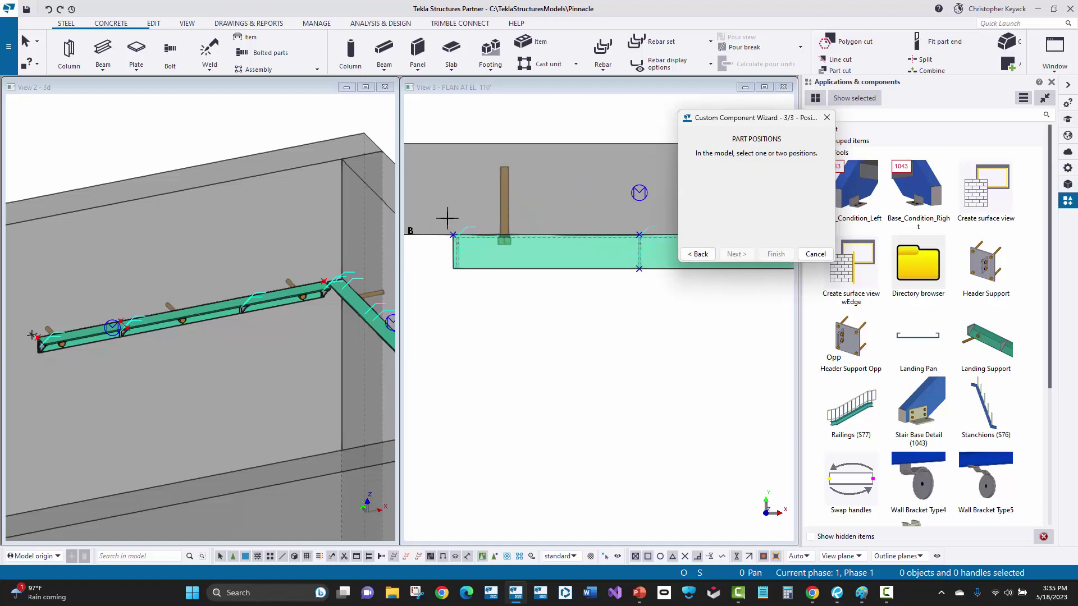
left_click(459, 250)
left_click(459, 249)
scroll(474, 361, "down", 4)
scroll(614, 368, "up", 4)
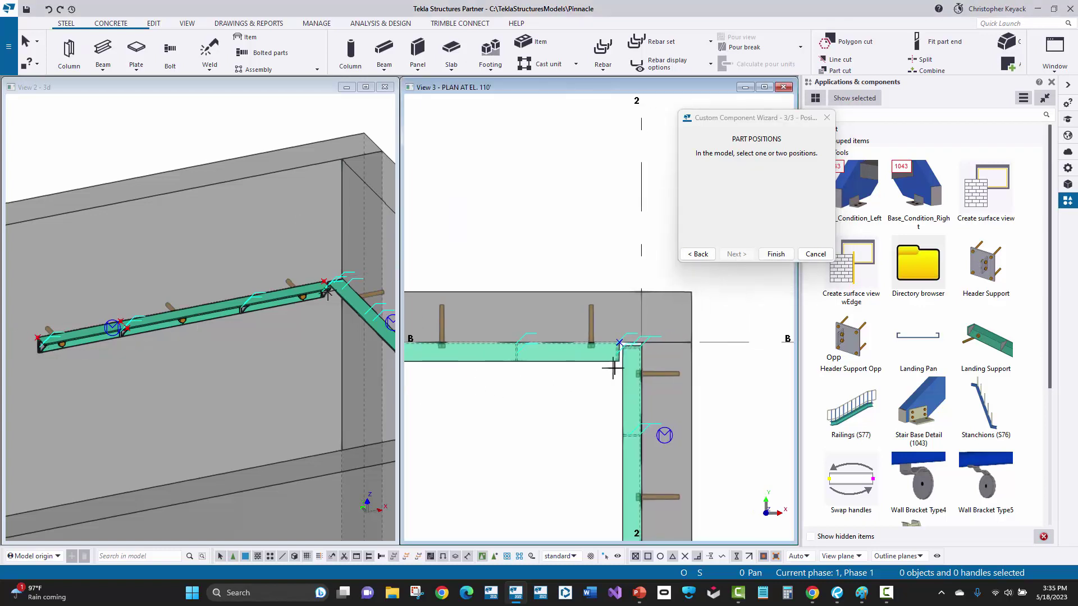
scroll(654, 300, "up", 2)
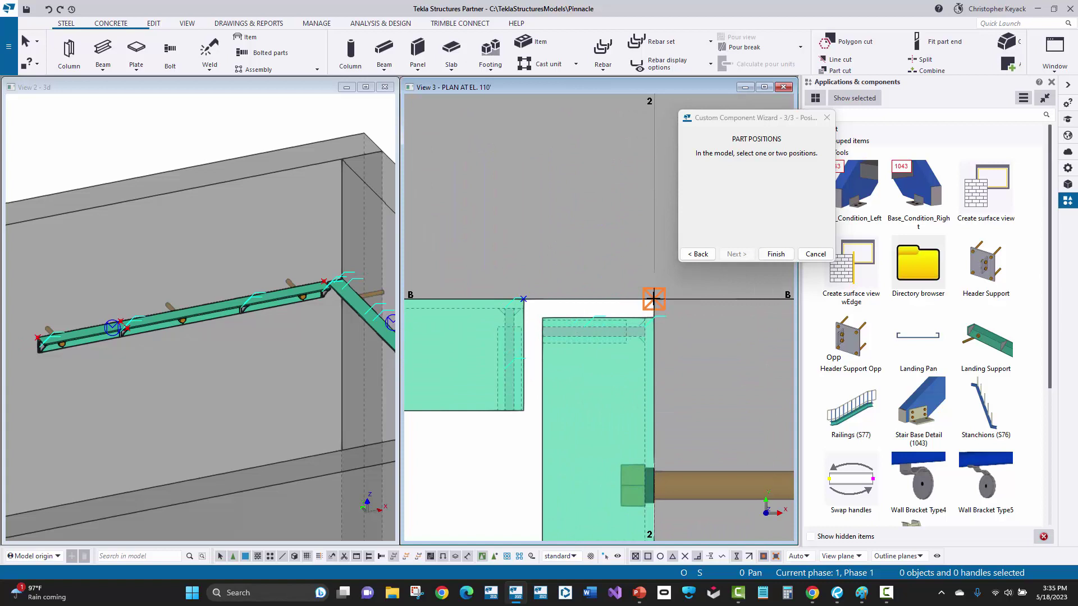
left_click(654, 299)
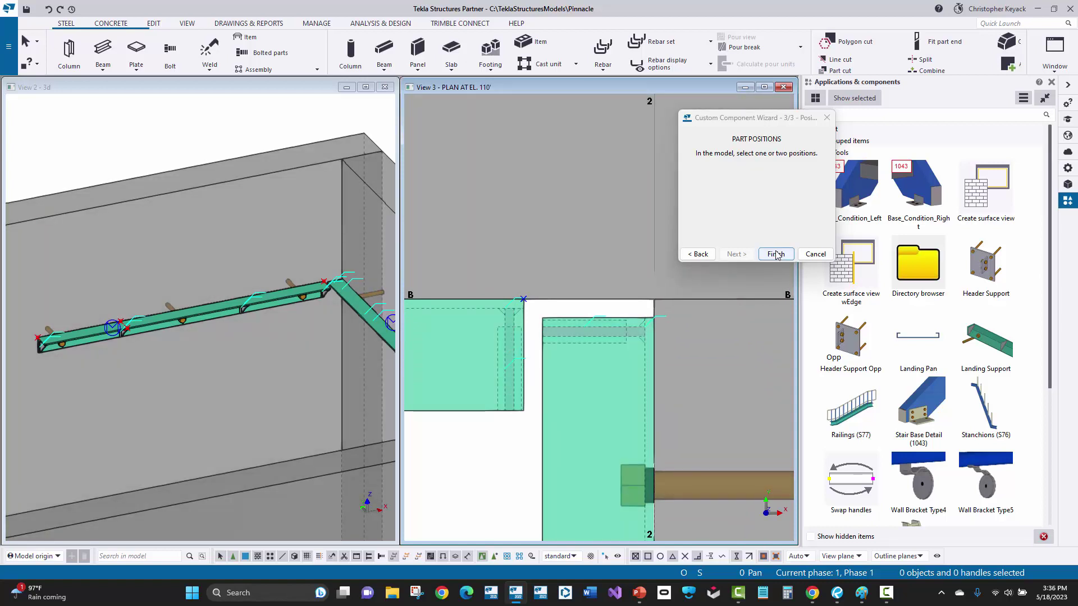
left_click(776, 254)
Check in the plan view that the grid B landing support is selected as one component, and clear the selection
scroll(641, 331, "down", 5)
left_click(571, 298)
scroll(571, 298, "up", 2)
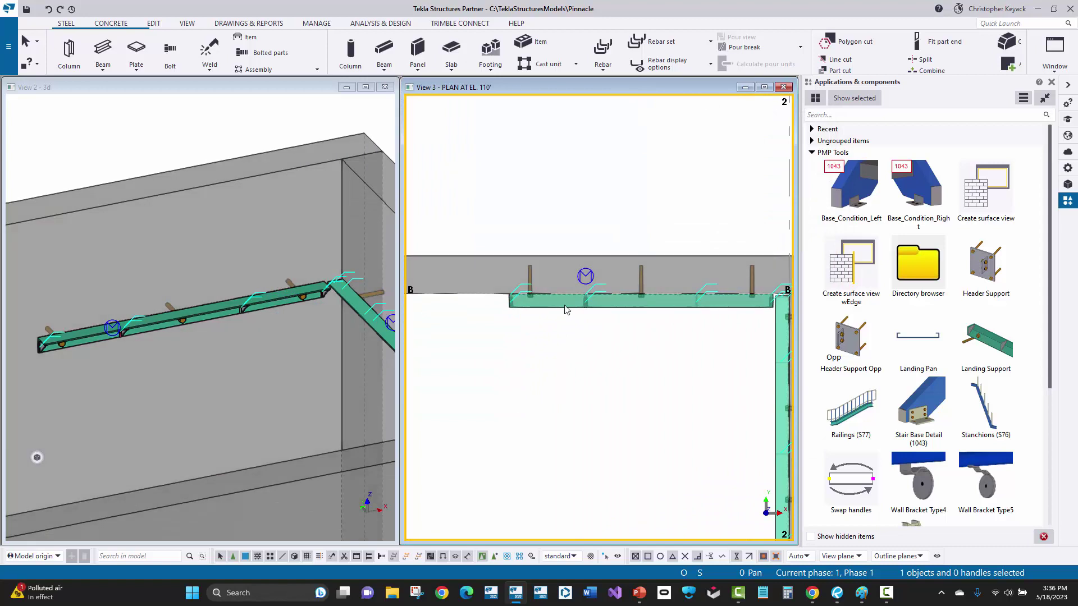
left_click(566, 310)
middle_click_drag(566, 309, 538, 305)
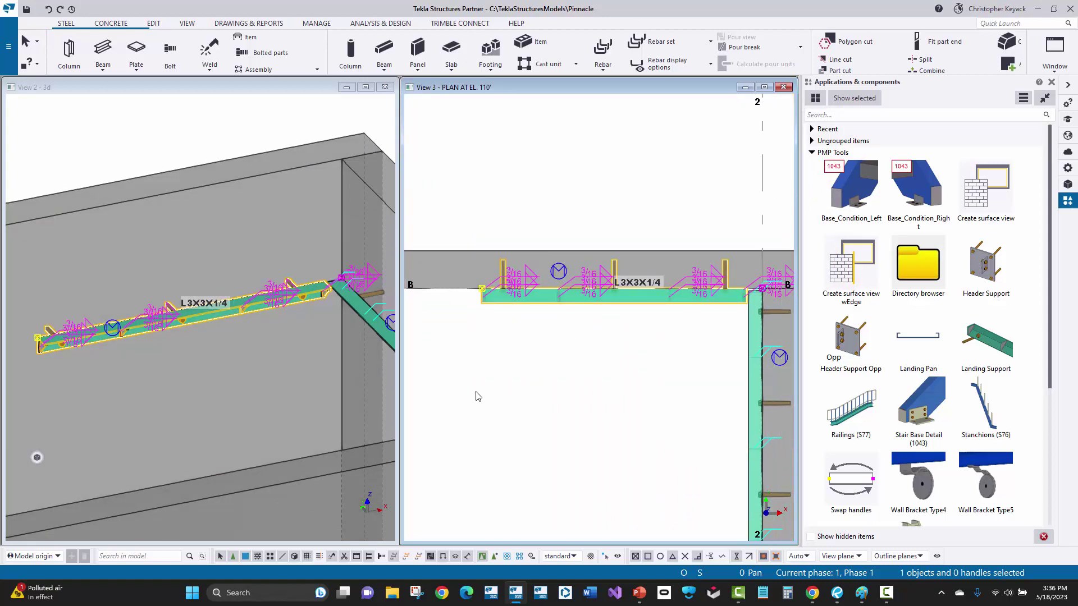
left_click(547, 385)
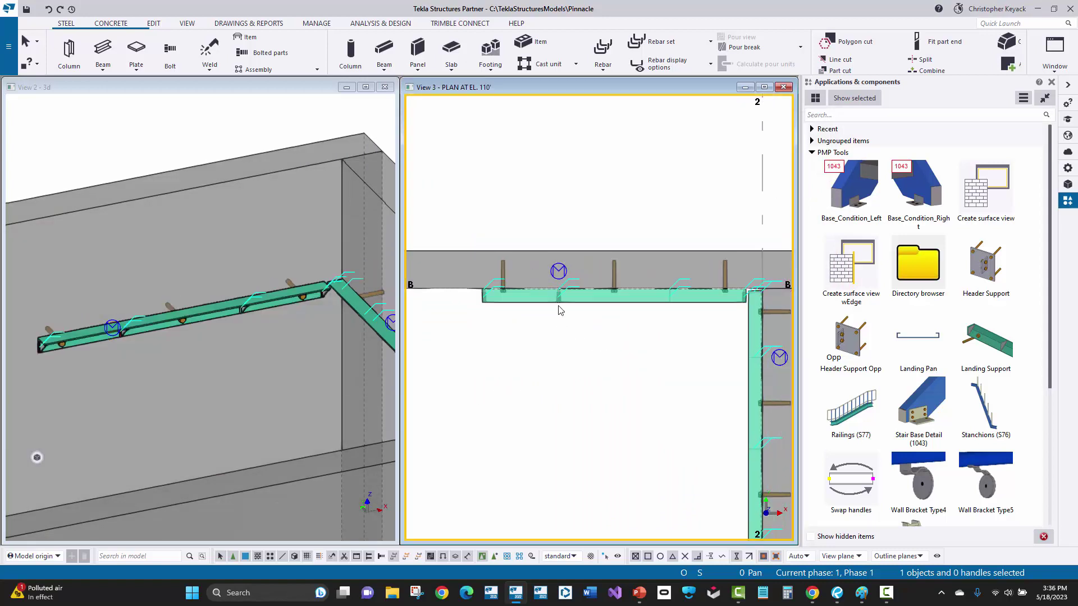
Open the new grid B landing support component in the custom component editor and maximize its perspective view
left_click(565, 308)
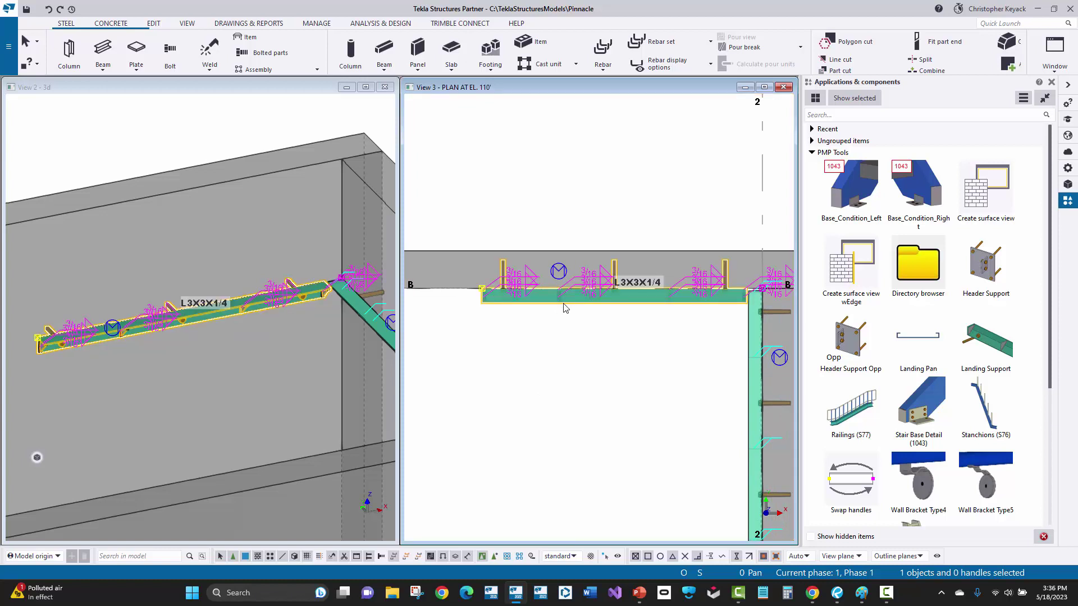
right_click(565, 308)
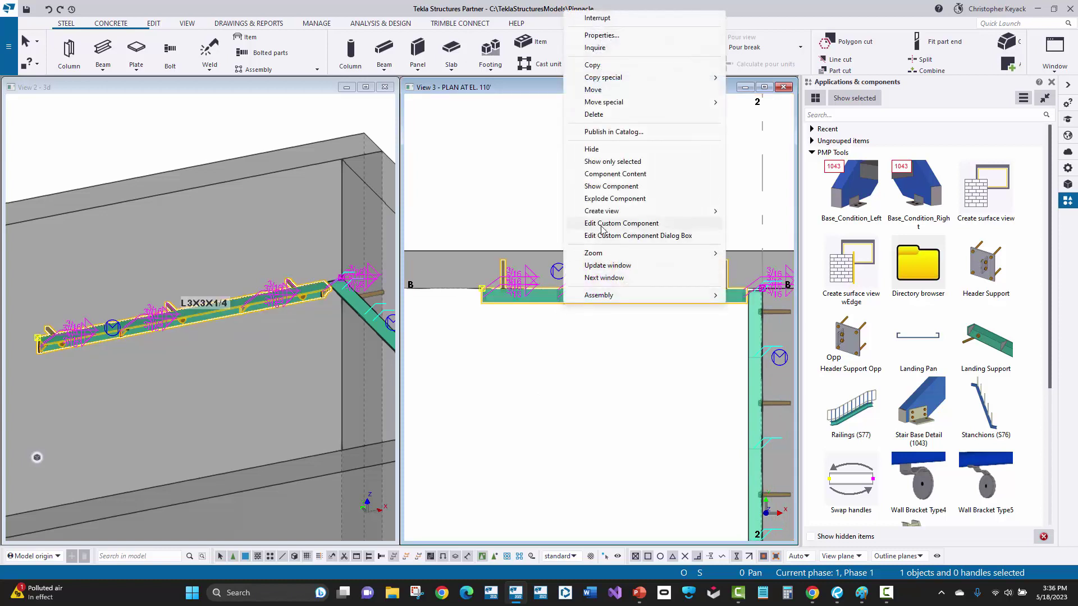
left_click(602, 230)
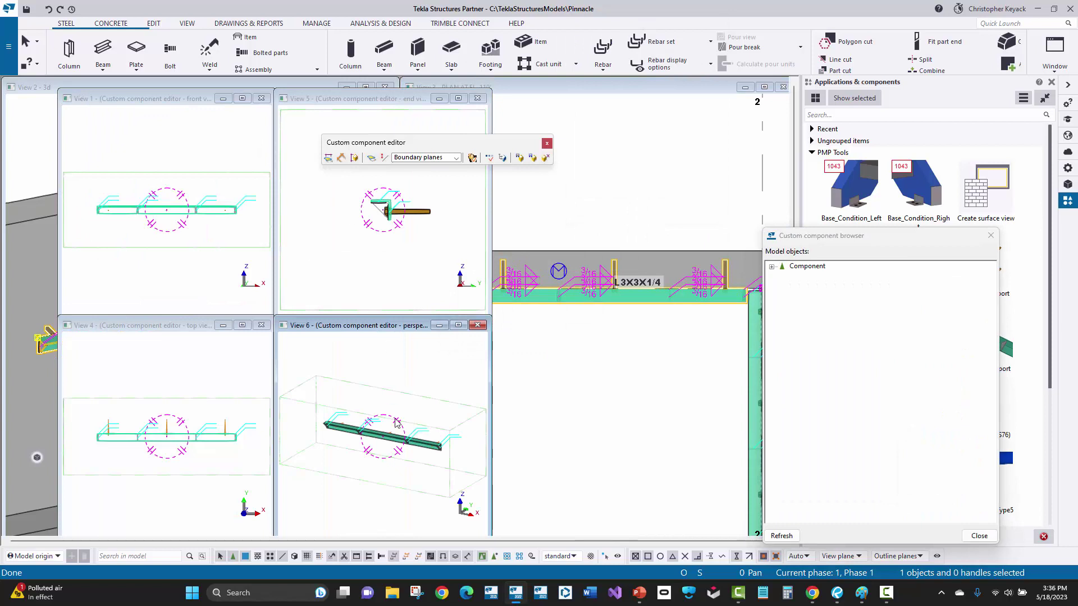
left_click(458, 325)
scroll(458, 325, "up", 2)
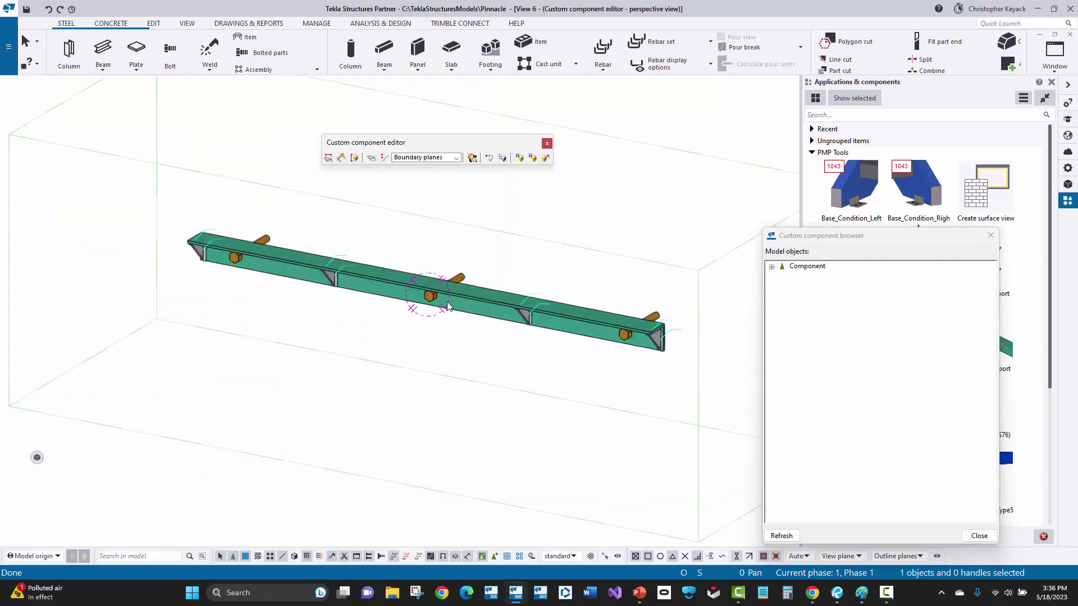
Bind the angle's magenta end handle to a component plane, with the plane type set to Component planes
left_click(462, 307)
middle_click_drag(616, 275, 573, 311)
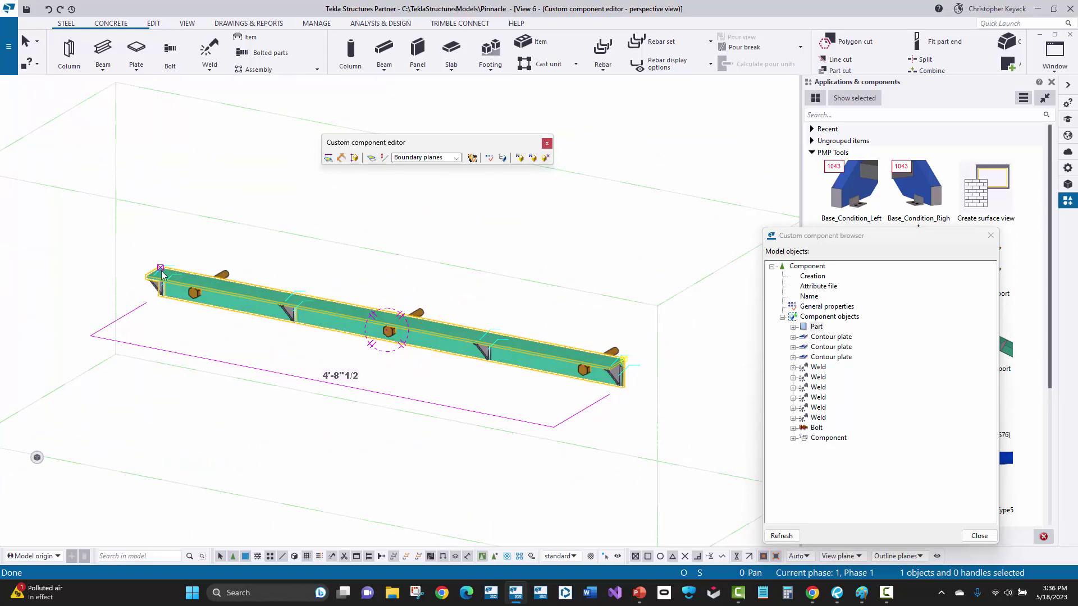
middle_click_drag(174, 278, 179, 283)
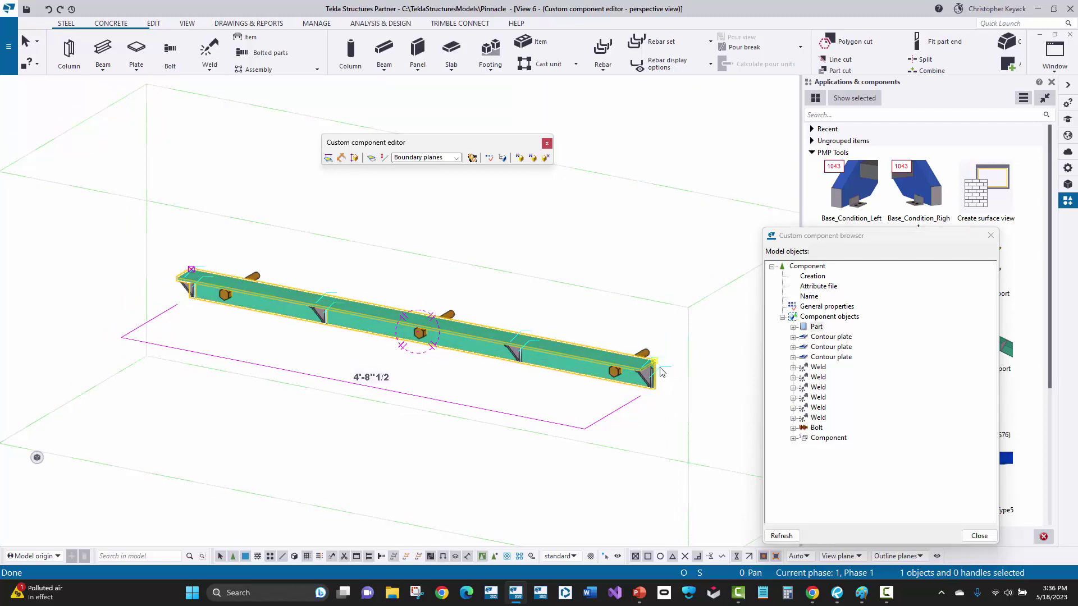
left_click(191, 271)
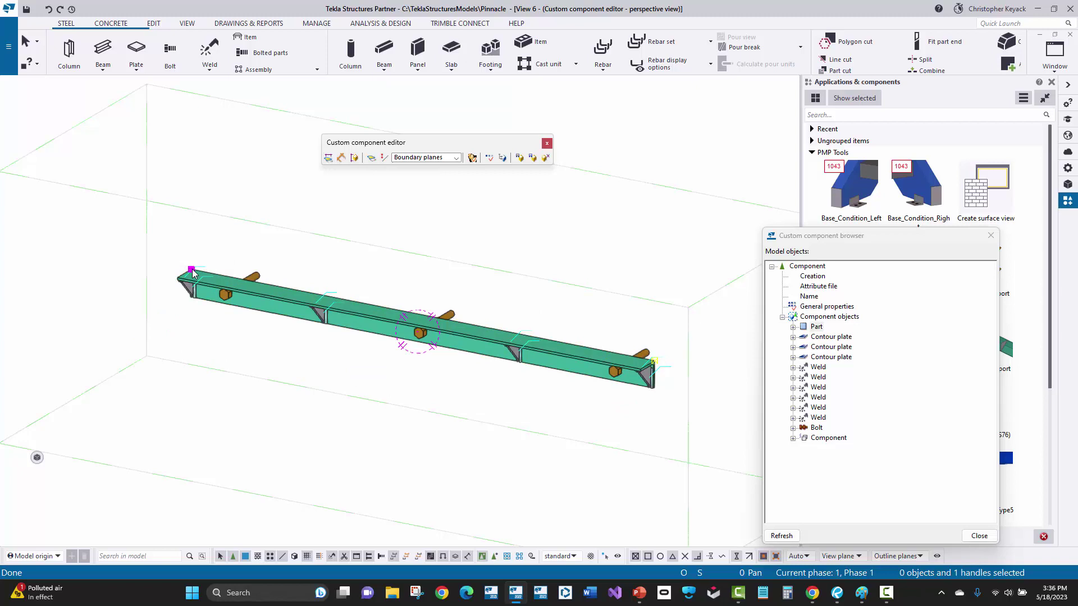
right_click(191, 271)
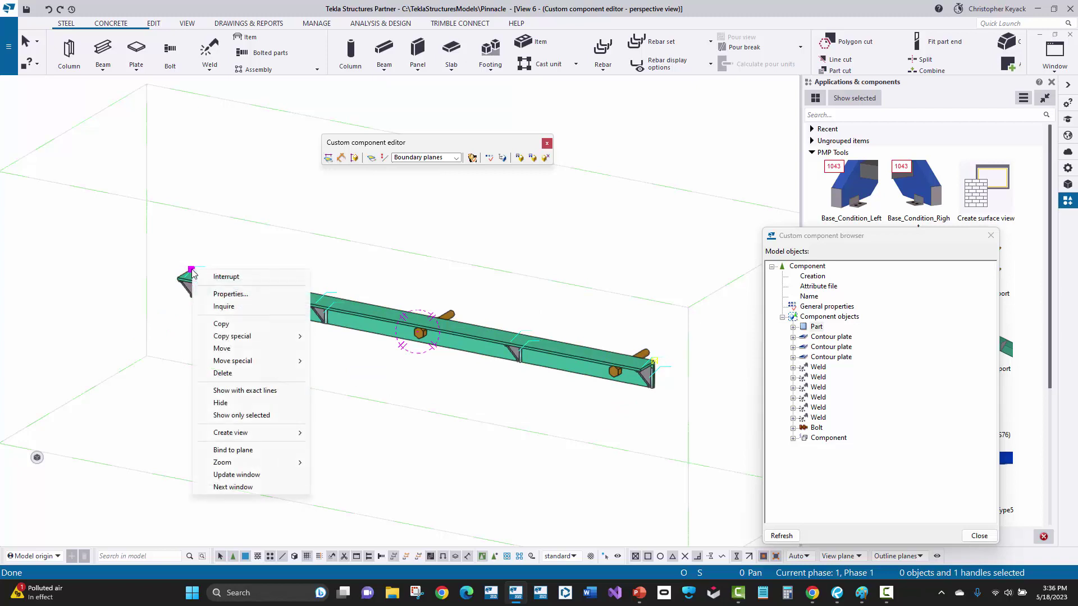
left_click(232, 450)
left_click(426, 159)
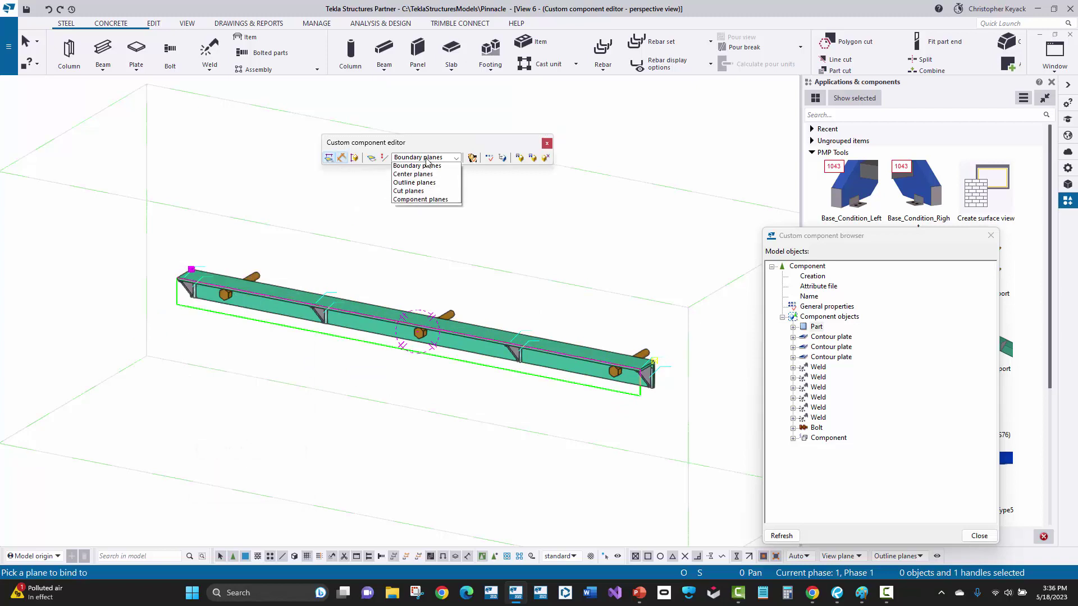
left_click(421, 201)
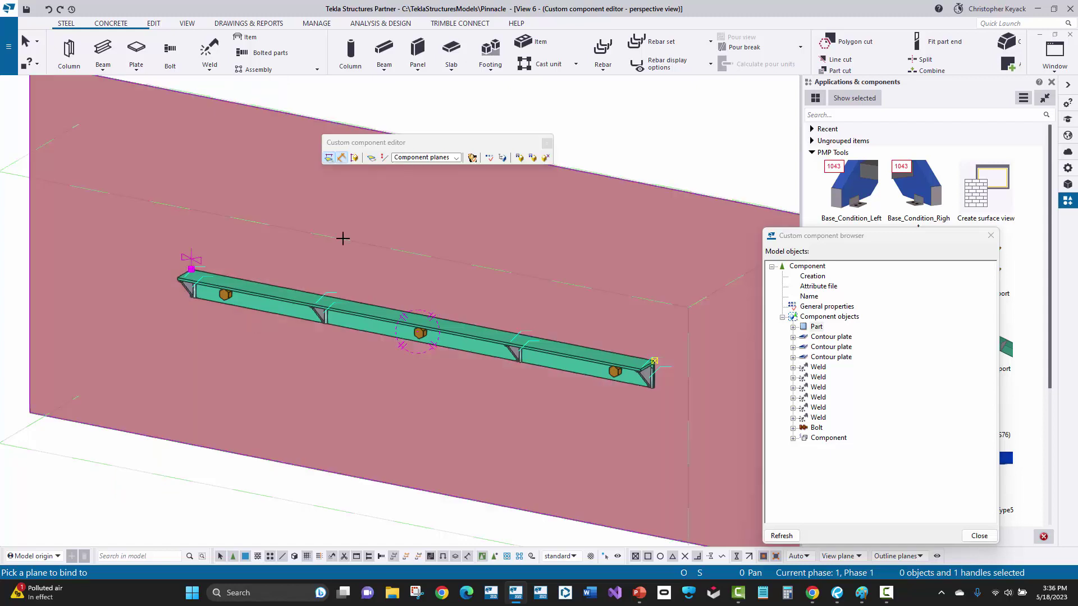
right_click(343, 235)
left_click(367, 242)
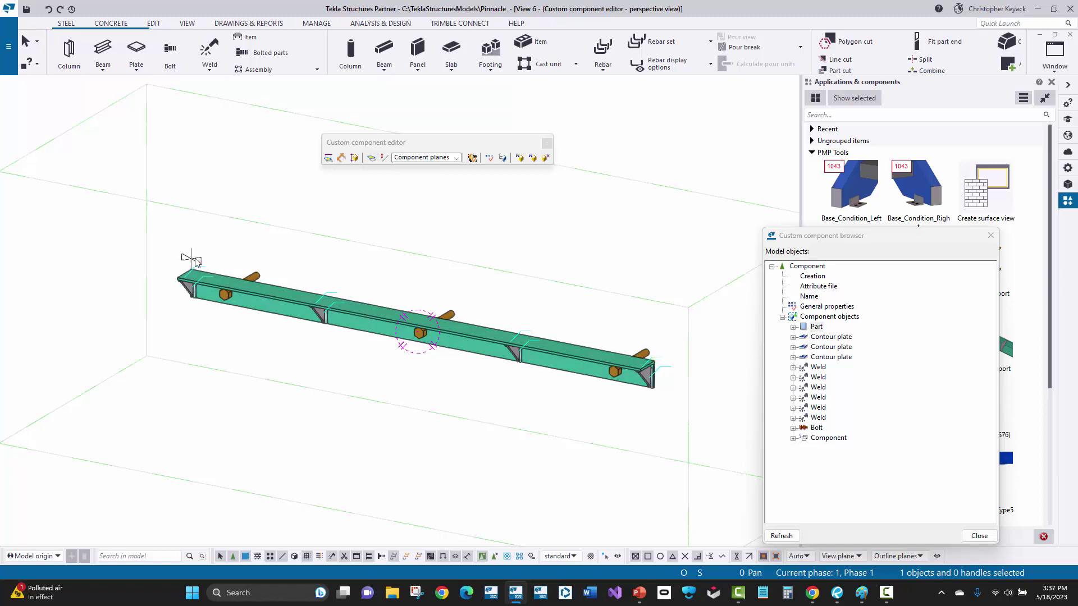
Set the formula of the angle's distance variable D1 to 1/2 in the component variables
double_click(190, 258)
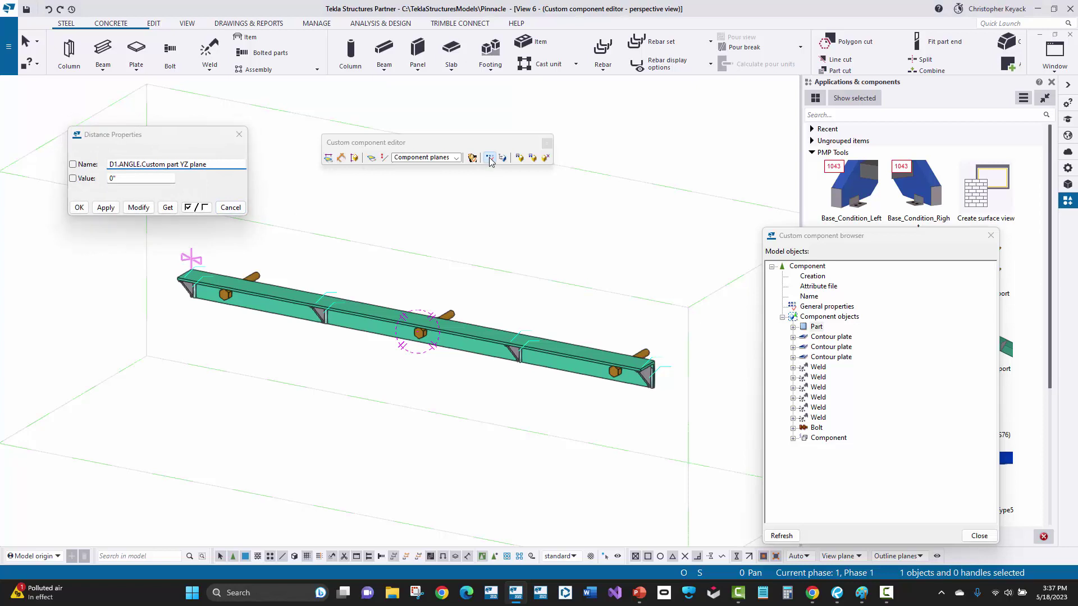
left_click(489, 160)
left_click(298, 212)
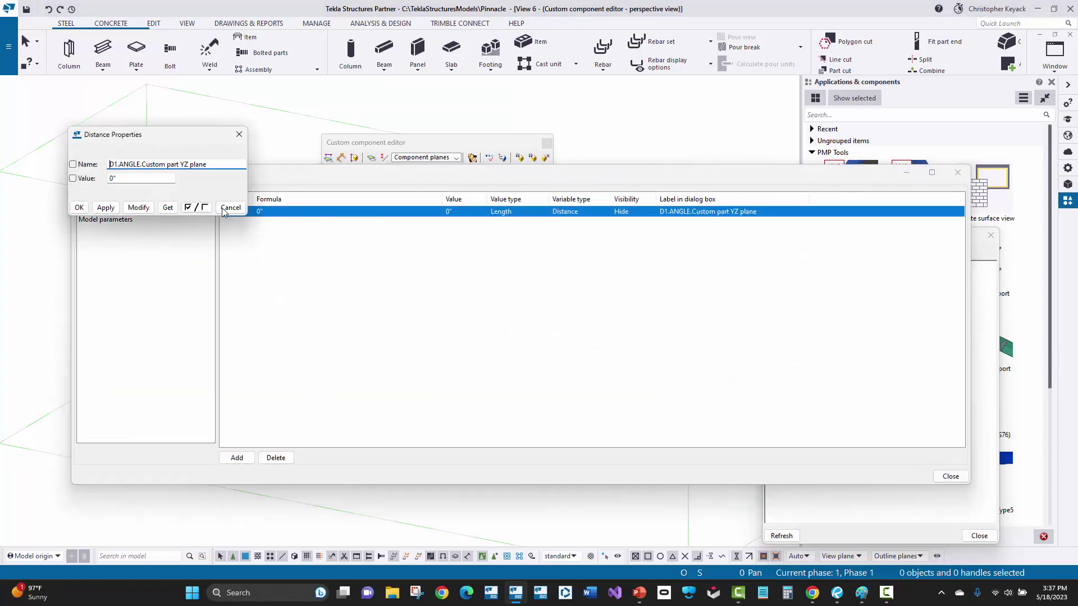
left_click(222, 209)
left_click(294, 213)
type("1/2")
key("Return")
left_click_drag(320, 174, 304, 369)
scroll(175, 262, "up", 2)
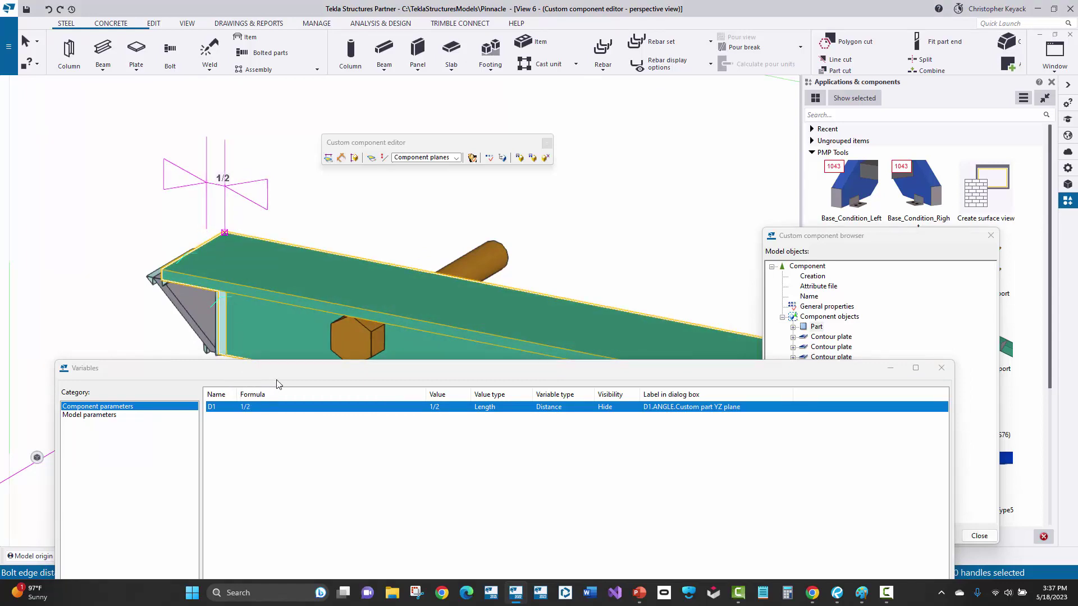
left_click(942, 367)
scroll(536, 336, "down", 4)
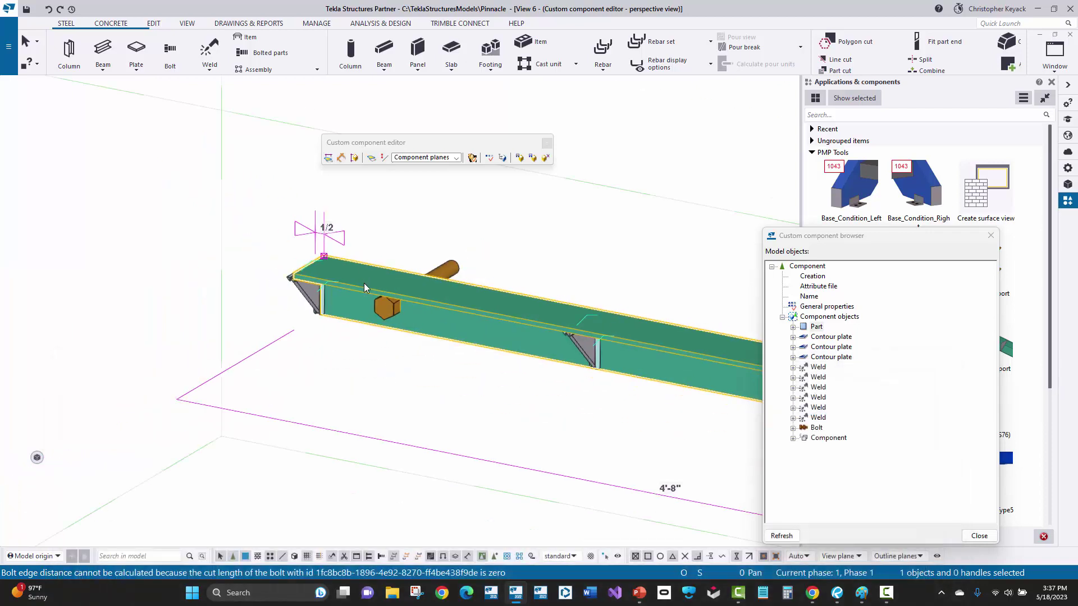
Bind the handle at the angle's opposite end to the custom part's end YZ plane
scroll(550, 316, "up", 5)
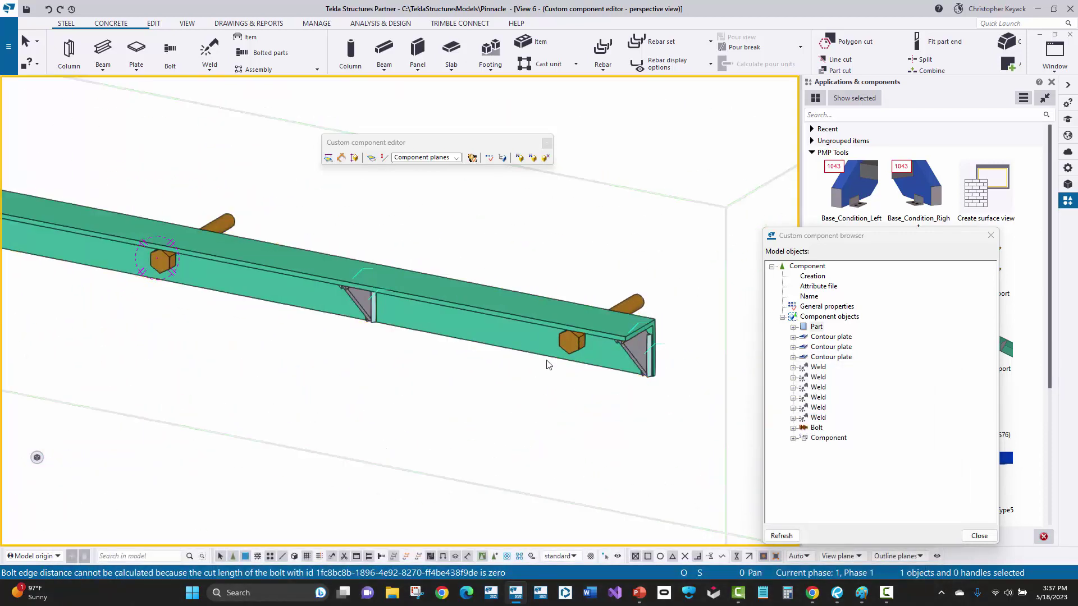
left_click(654, 321)
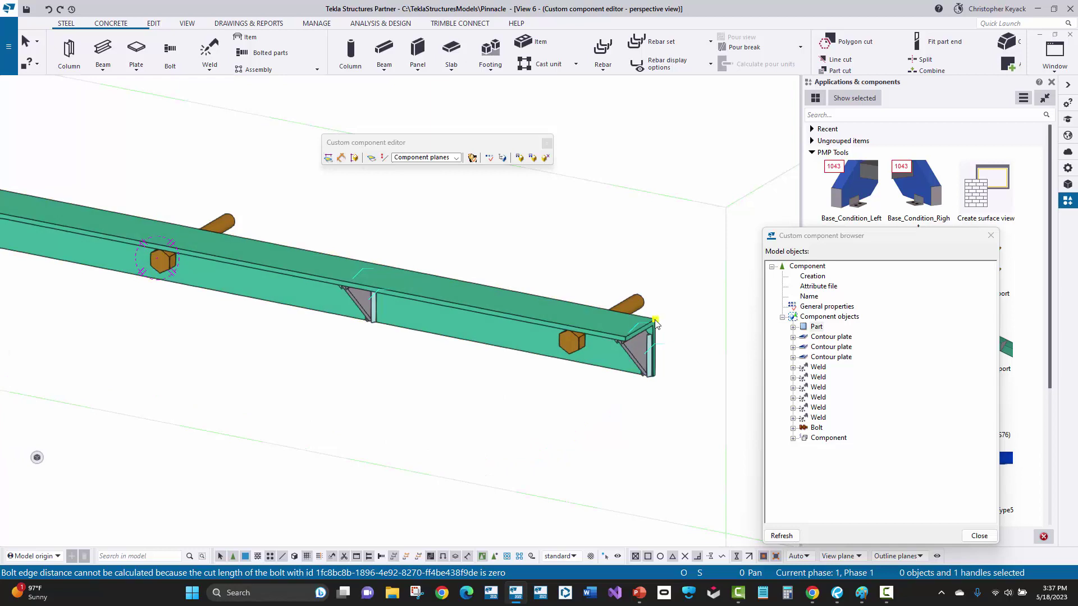
right_click(656, 322)
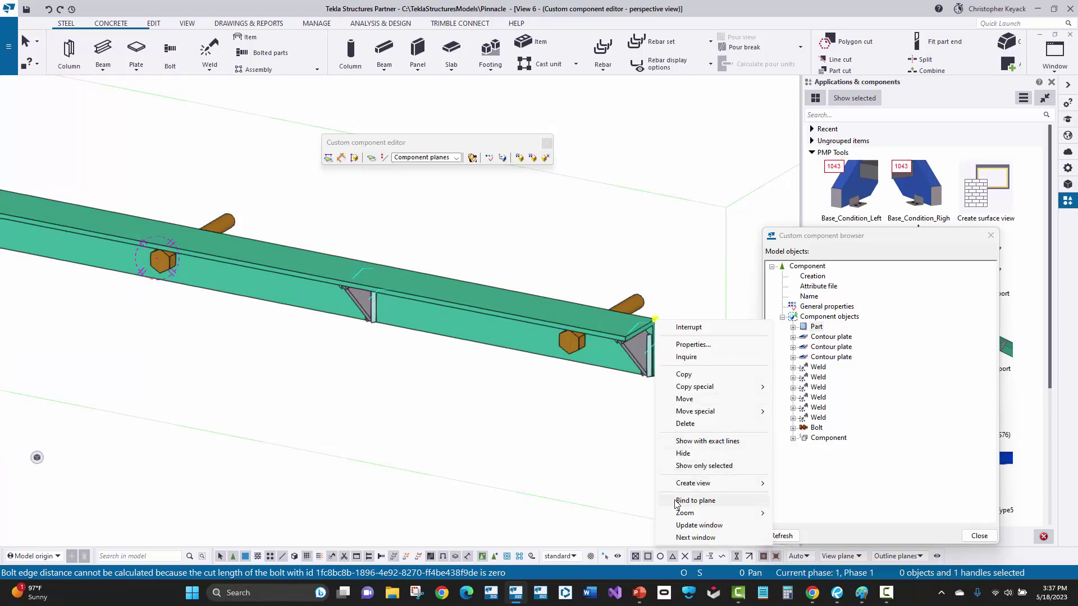
left_click(695, 500)
scroll(643, 439, "down", 4)
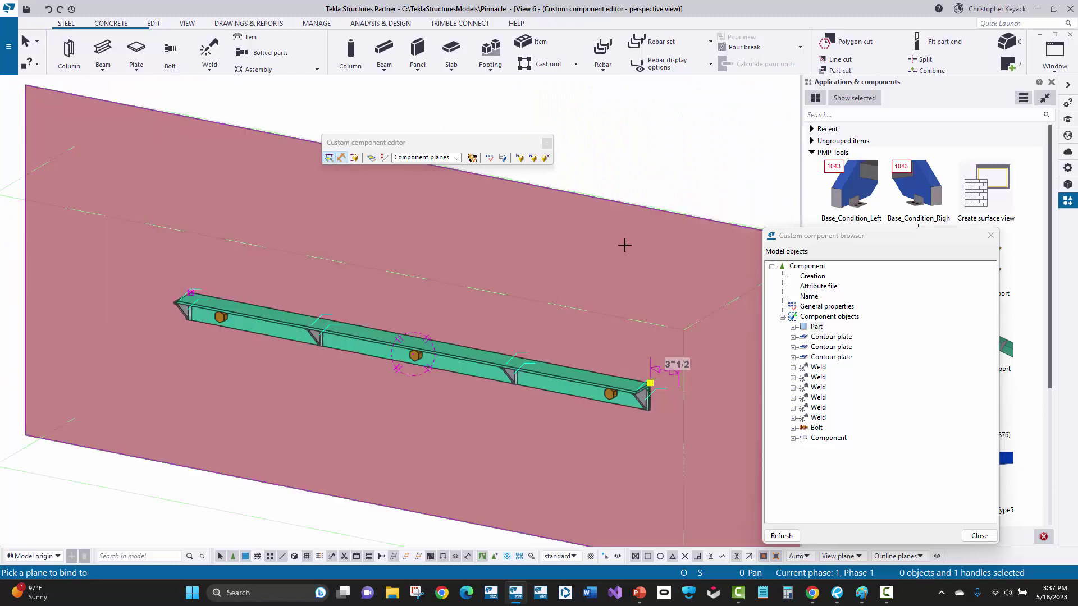
right_click(624, 244)
left_click(633, 244)
scroll(682, 361, "up", 3)
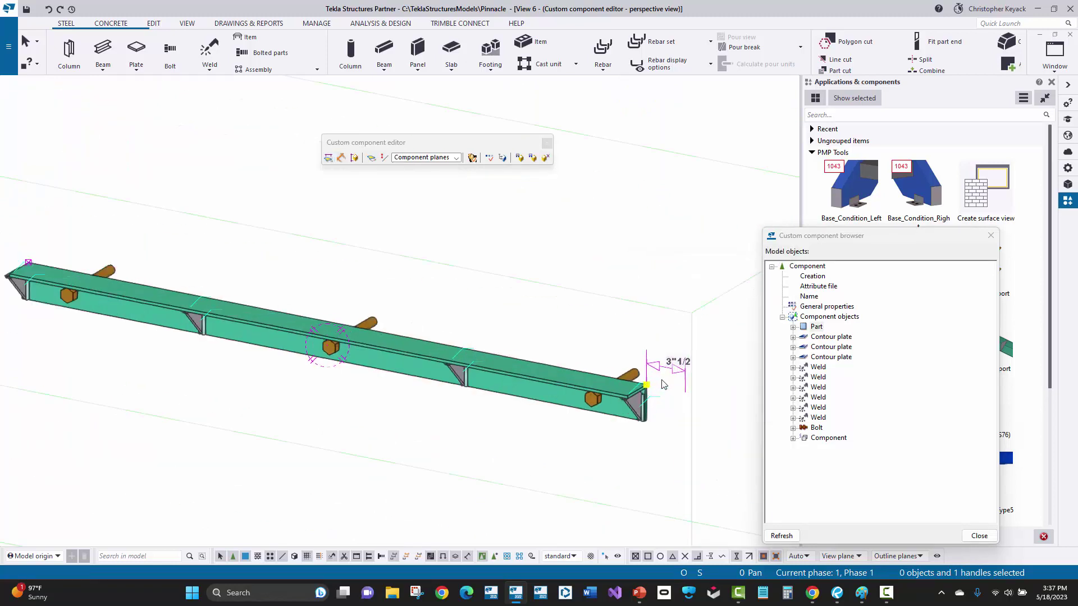
Set variable D1's visibility to Show and label it Start Setback
left_click(491, 159)
left_click(717, 330)
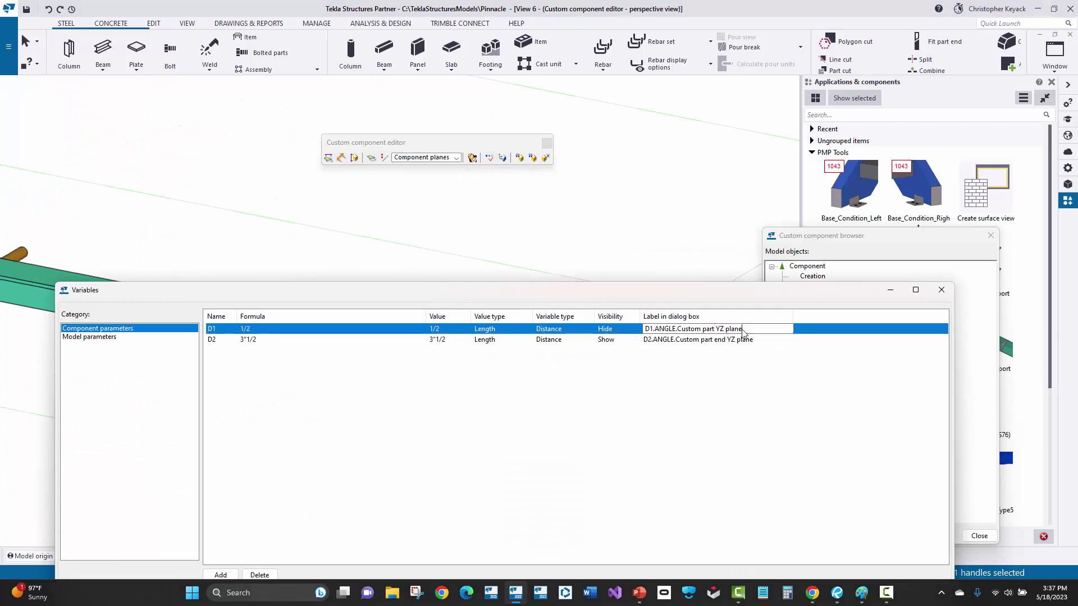
left_click(620, 329)
left_click(620, 329)
left_click(612, 350)
left_click(729, 330)
type("Start Setback")
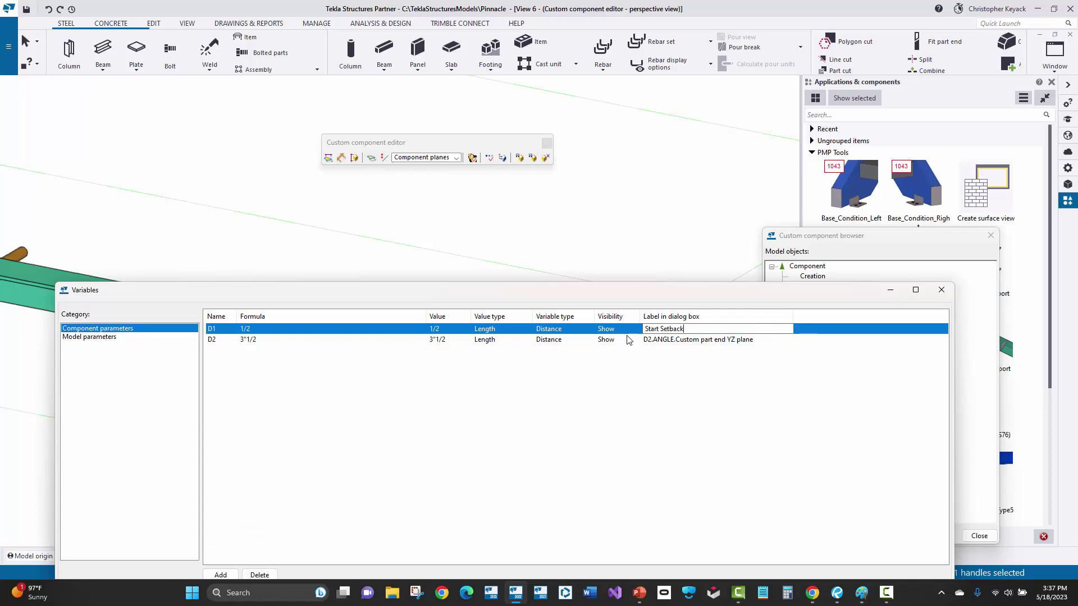
Label variable D2 as End Setback
left_click(627, 340)
left_click(761, 340)
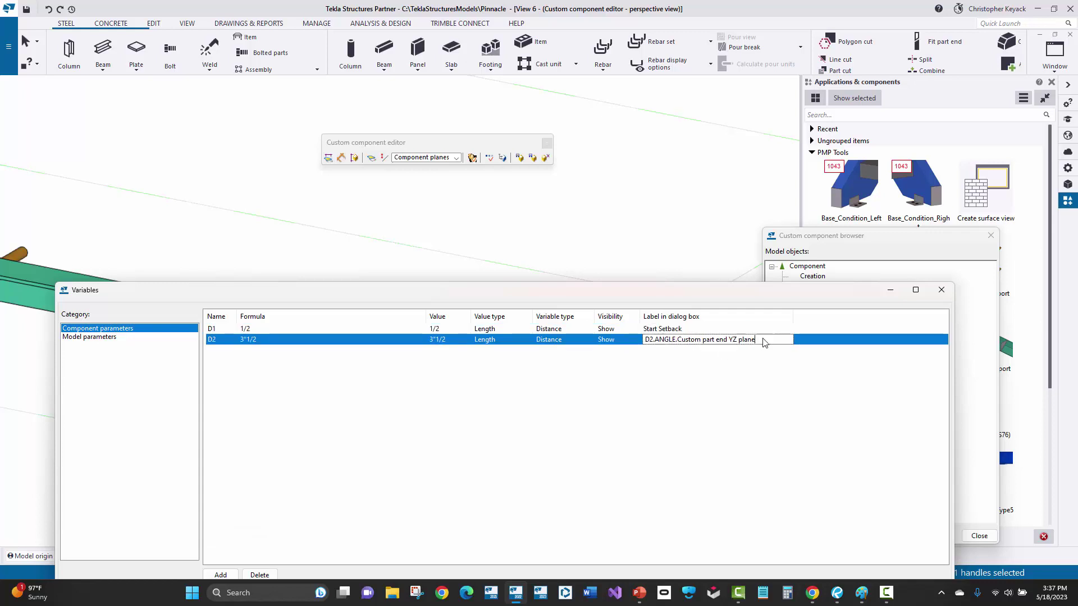
type("end")
key("BackSpace")
type("Setback")
key("Return")
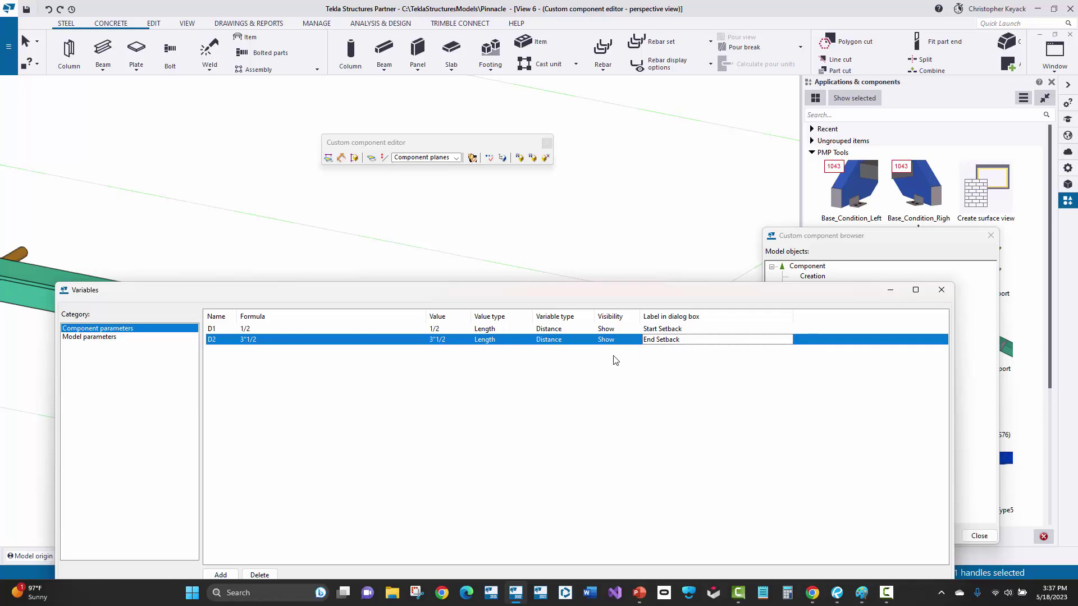
Set the End Setback formula to 1/2 and close the component variables
left_click(265, 339)
type("1/2")
key("Return")
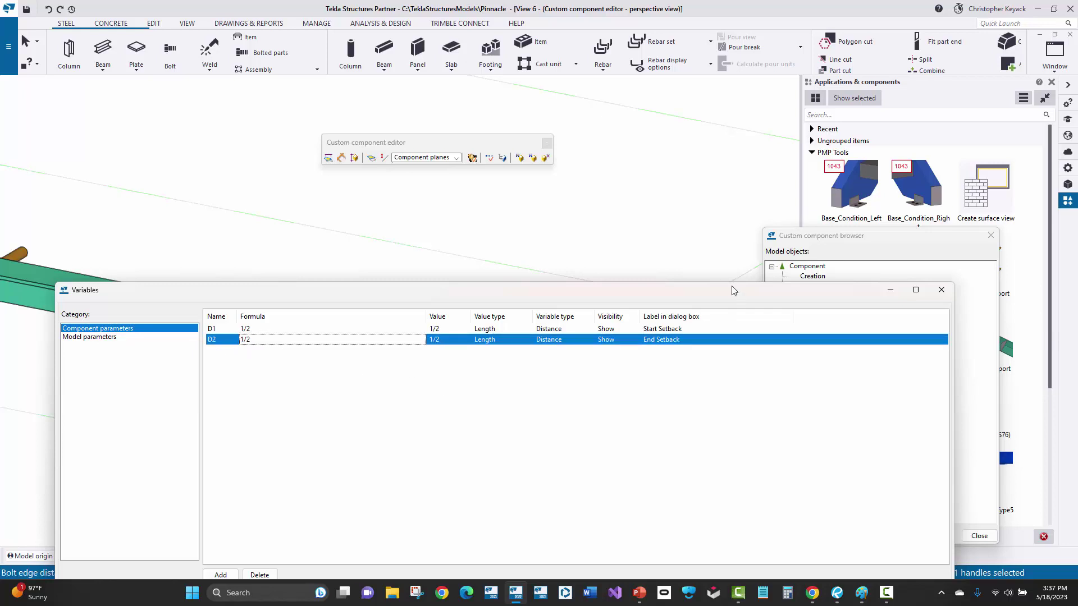
left_click_drag(732, 294, 730, 219)
left_click(928, 514)
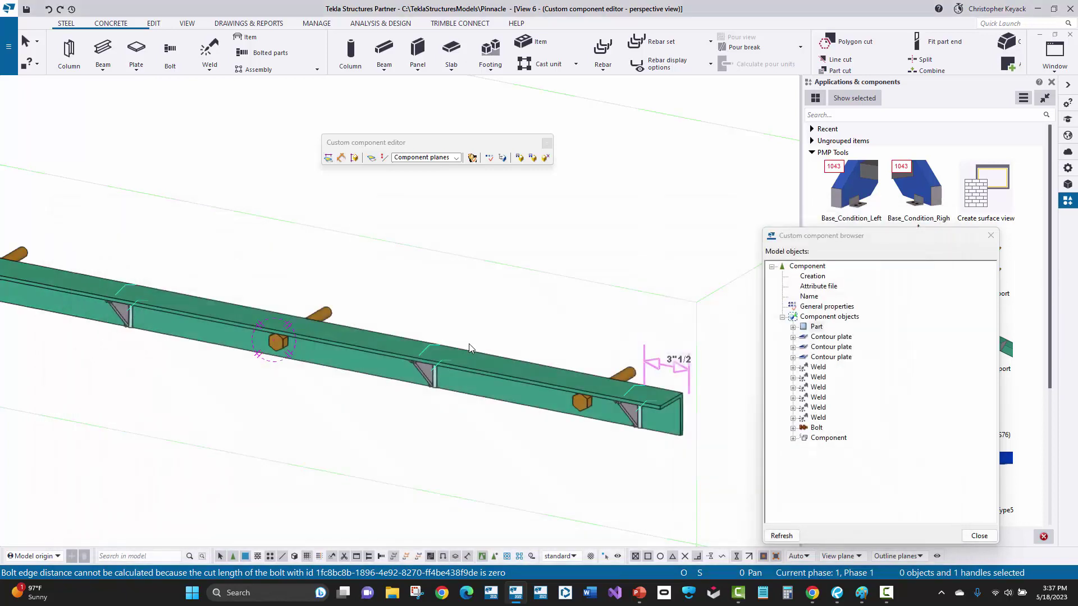
Check the angle's setbacks, then close the component editor, saving the changes and replacing all occurrences of Landing Support 2
left_click(671, 405)
scroll(653, 404, "down", 2)
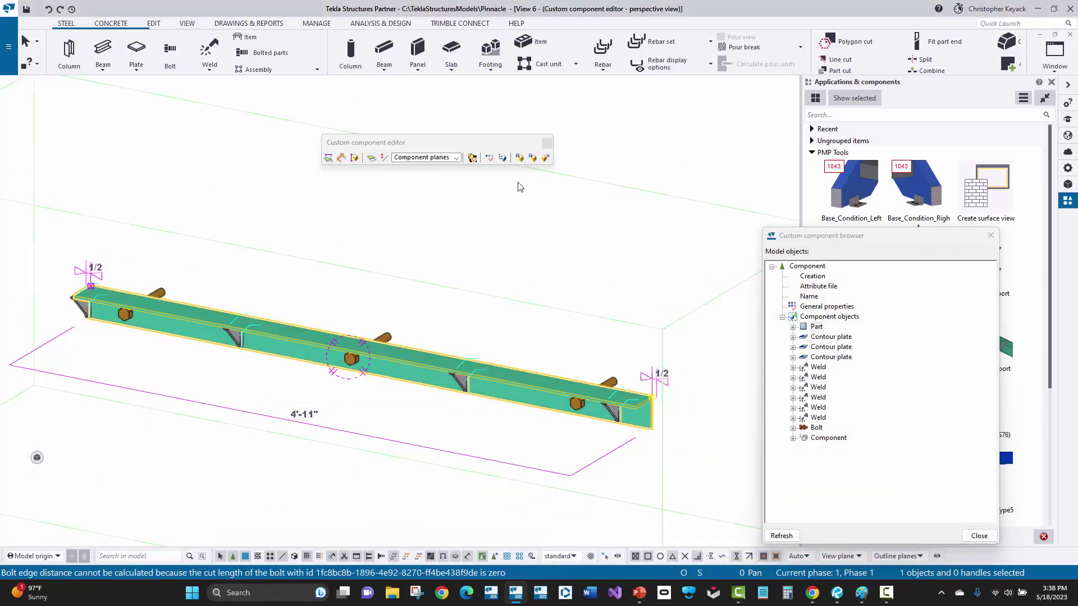
left_click(545, 159)
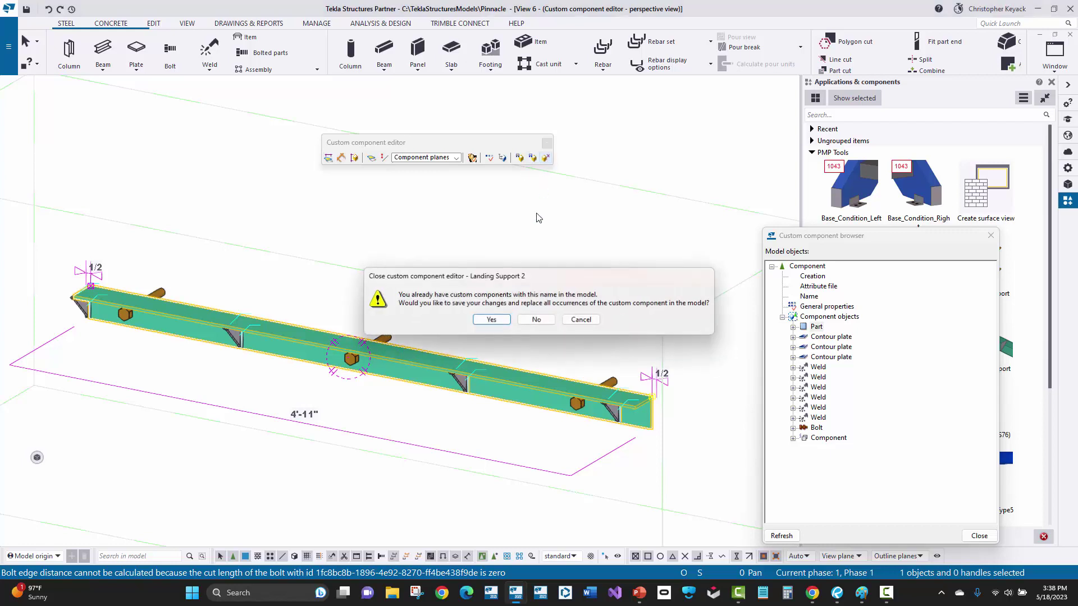
left_click(491, 320)
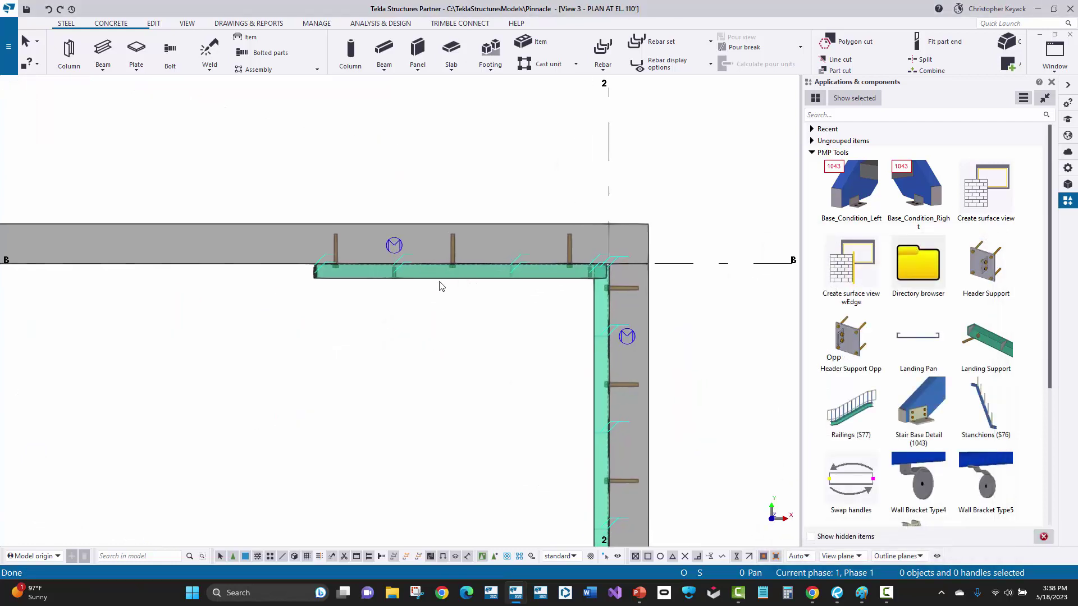
Move the free-end handle of the grid B landing support along grid B, farther from grid 2, to lengthen the support
left_click(375, 280)
scroll(354, 281, "up", 3)
scroll(600, 303, "up", 2)
scroll(676, 260, "down", 2)
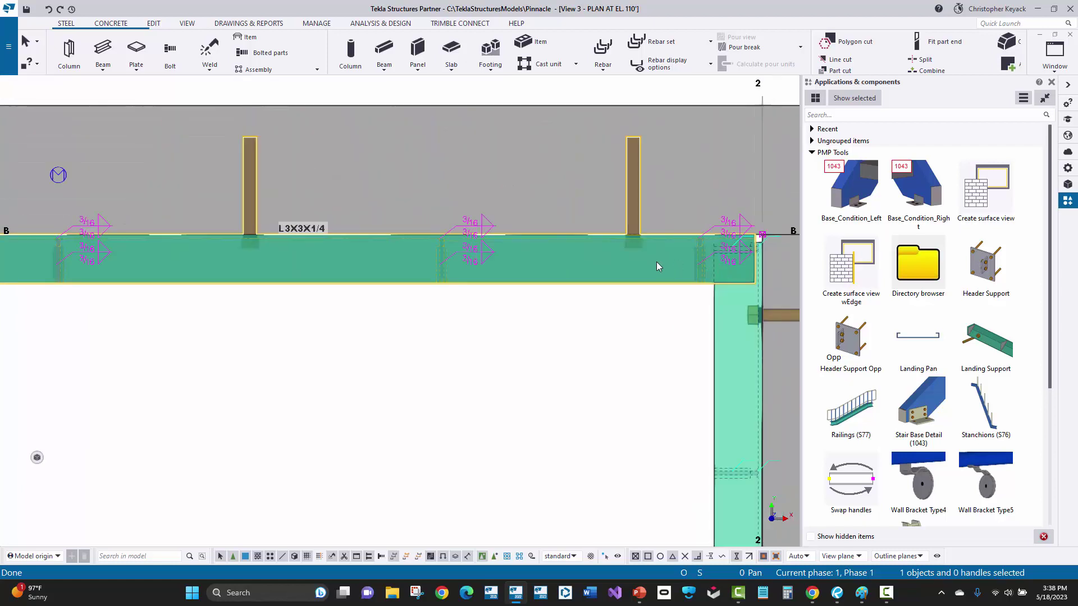
scroll(196, 252, "up", 4)
scroll(192, 256, "down", 2)
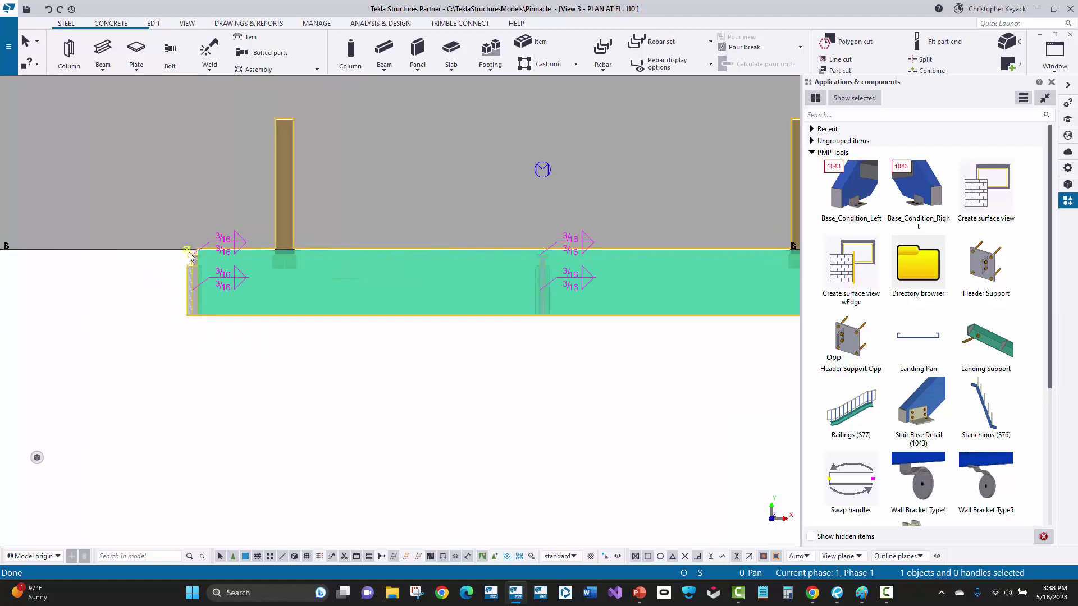
right_click(188, 254)
left_click(208, 331)
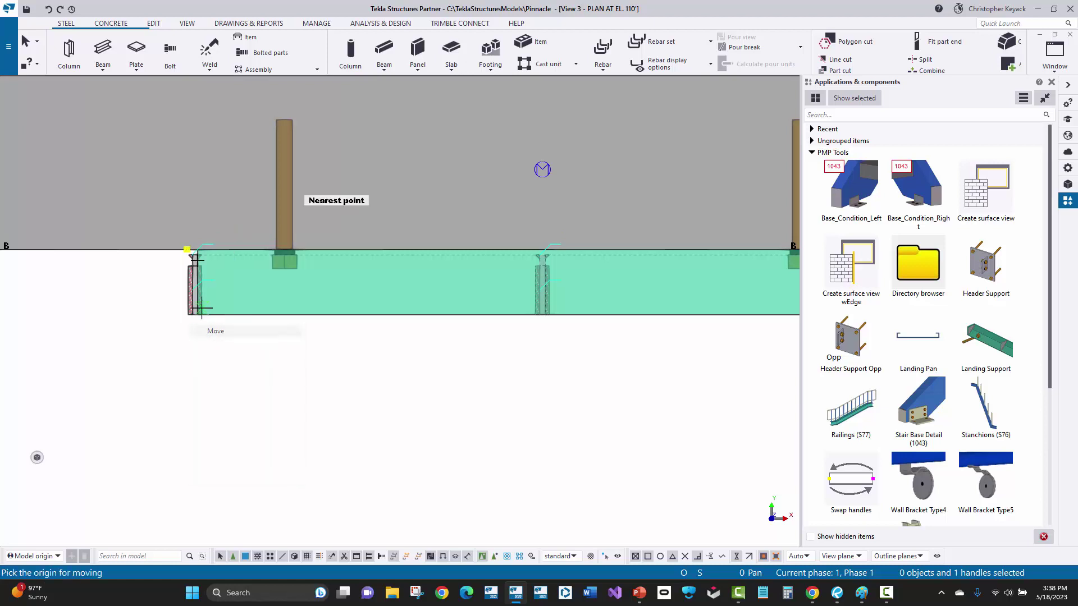
left_click(187, 248)
scroll(152, 315, "down", 3)
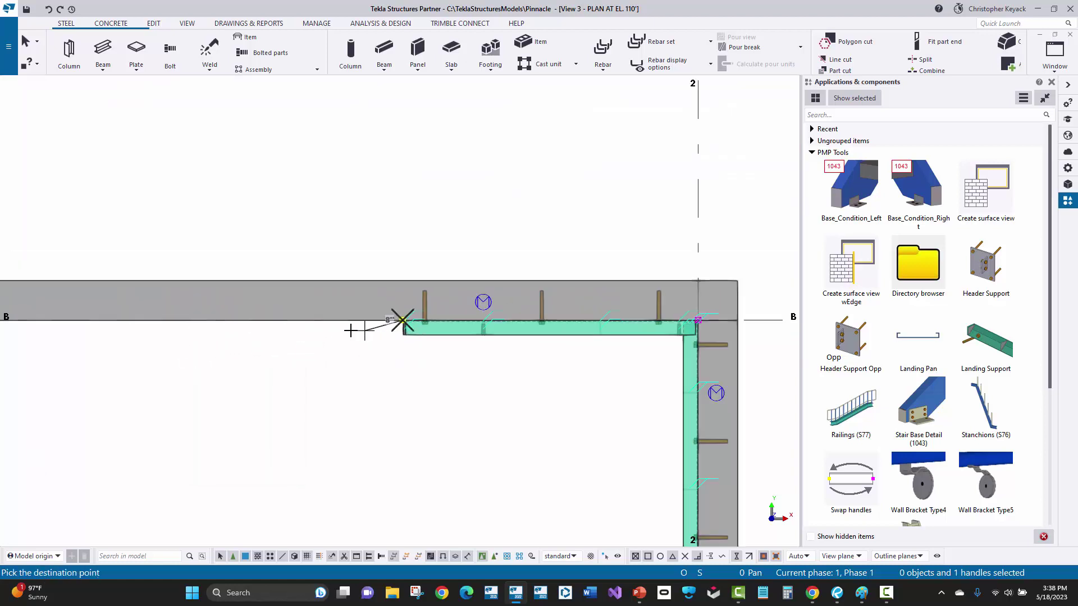
left_click(142, 322)
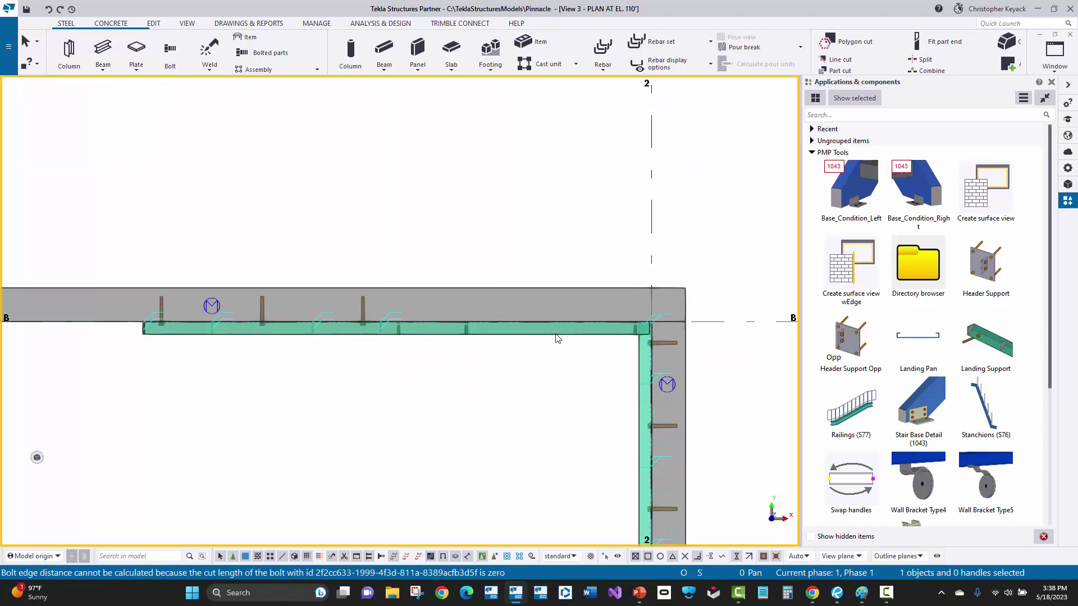
Set the grid B landing support's Start Setback to 3" and apply it to the model
left_click(416, 337)
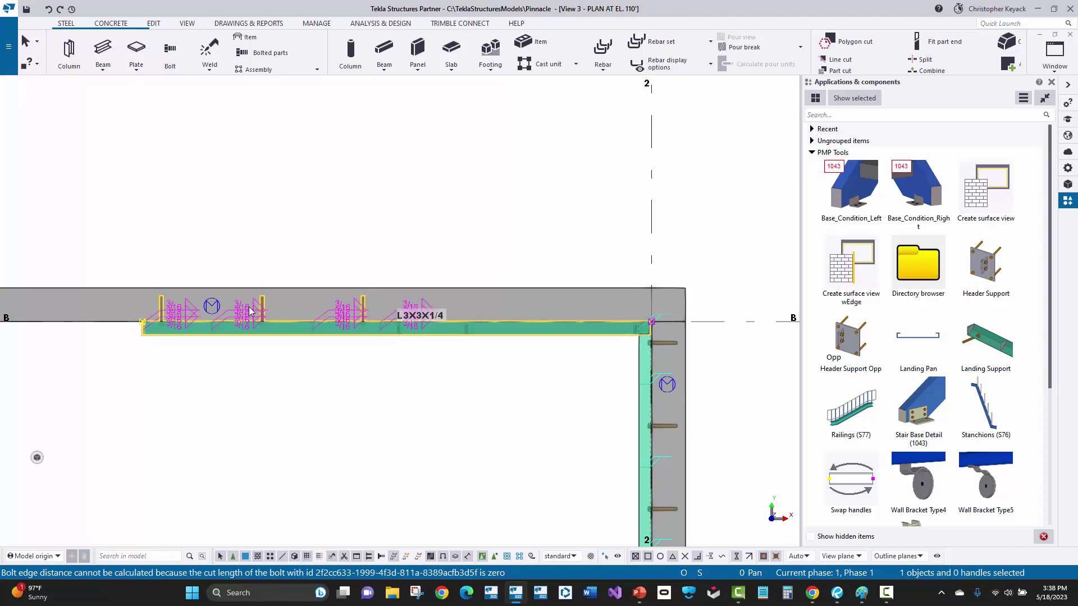
double_click(498, 337)
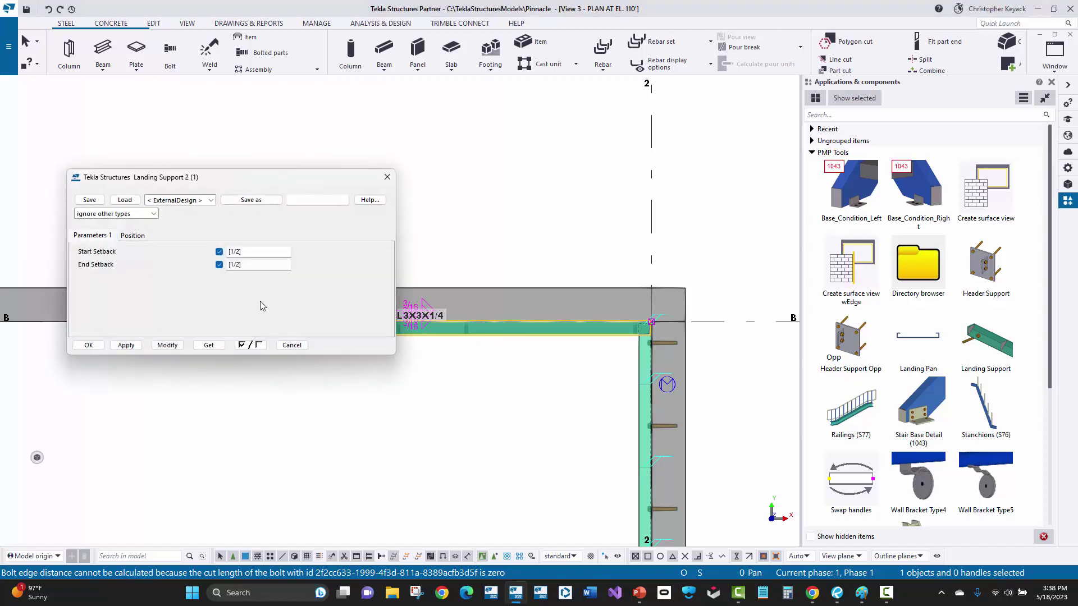
left_click_drag(243, 252, 206, 254)
type("3\"")
left_click(167, 344)
left_click(84, 345)
scroll(520, 288, "up", 3)
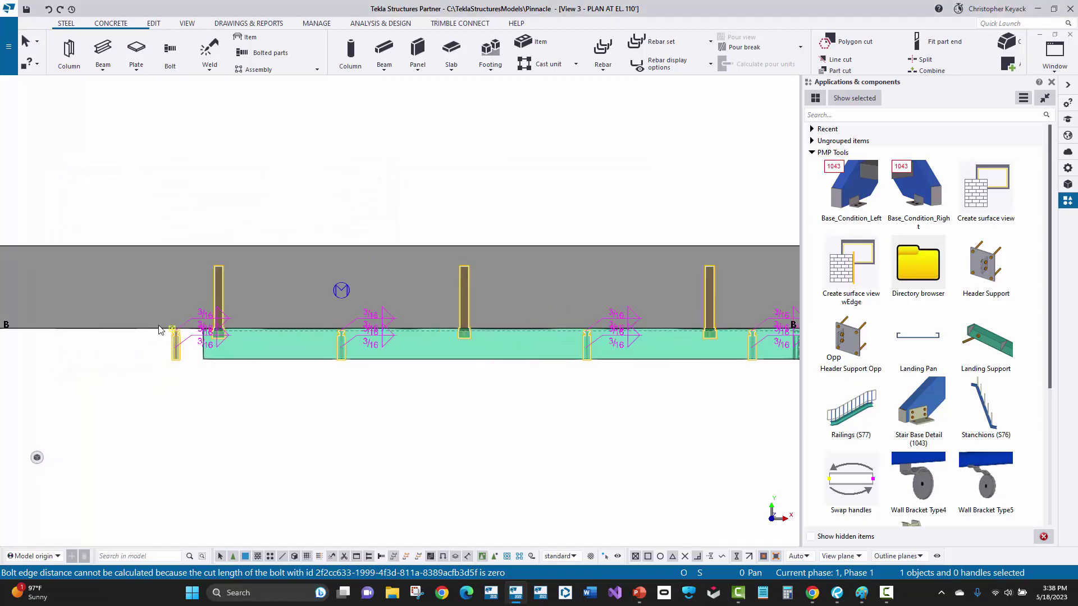
scroll(519, 288, "down", 3)
middle_click_drag(519, 288, 413, 246)
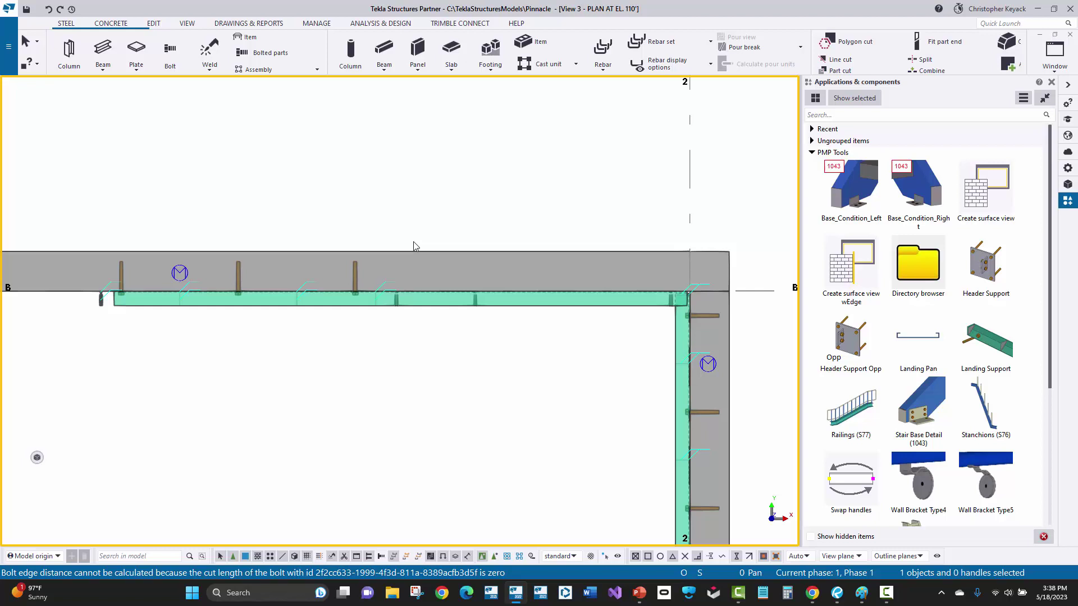
double_click(690, 291)
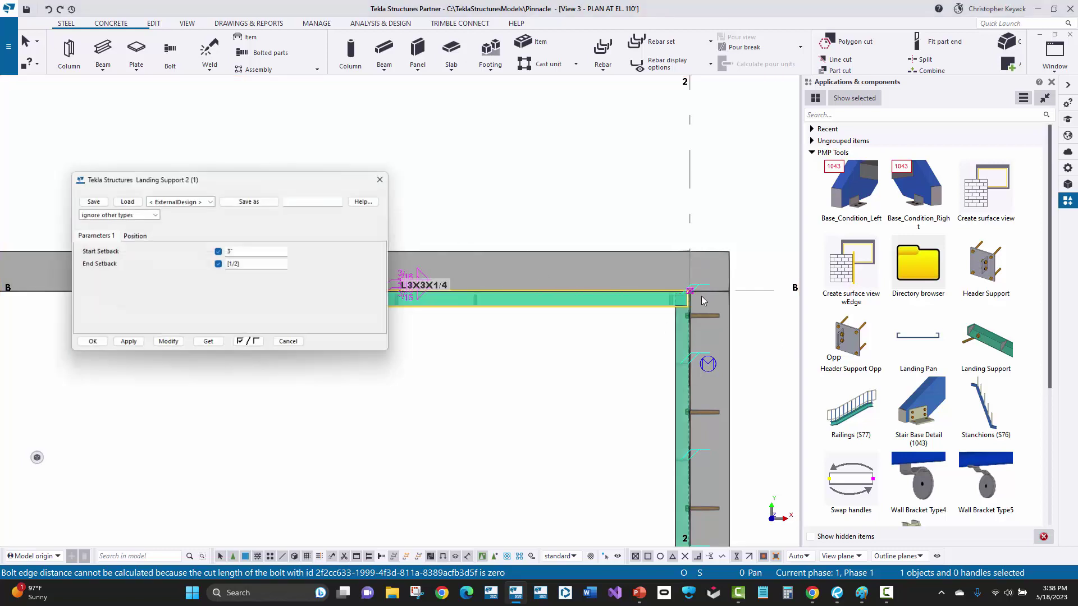
left_click(388, 176)
double_click(436, 152)
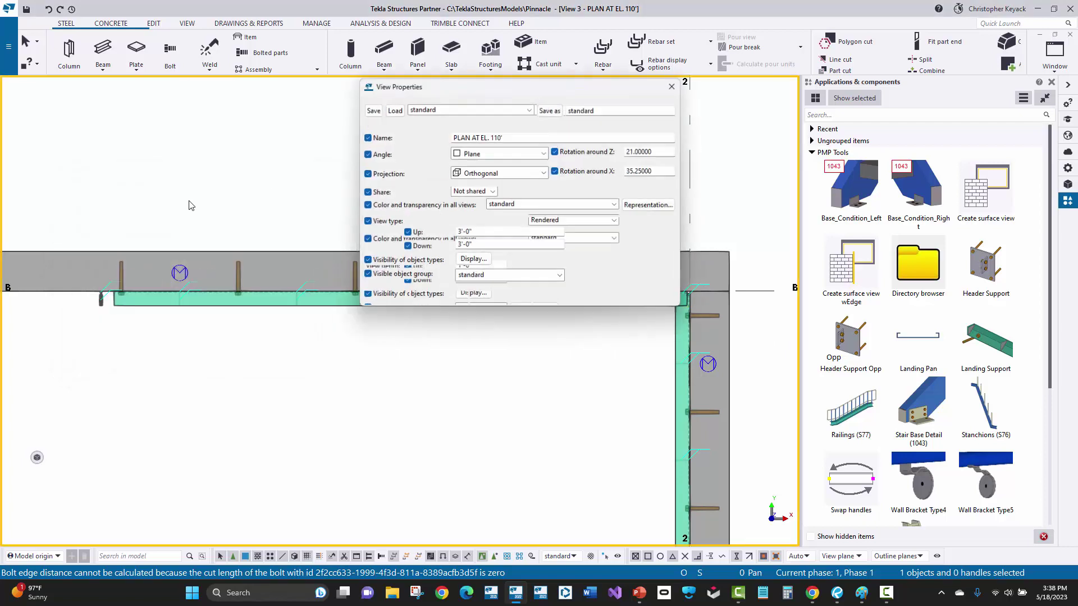
left_click(650, 299)
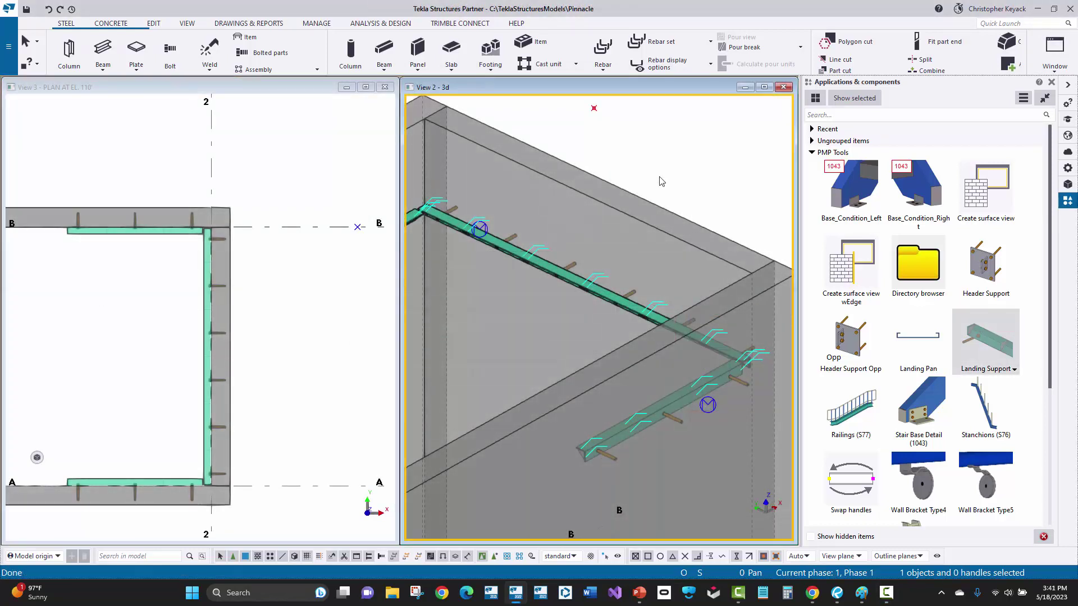
Open the existing Landing Support component from the PMP Tools group in the custom component editor
left_click(539, 262)
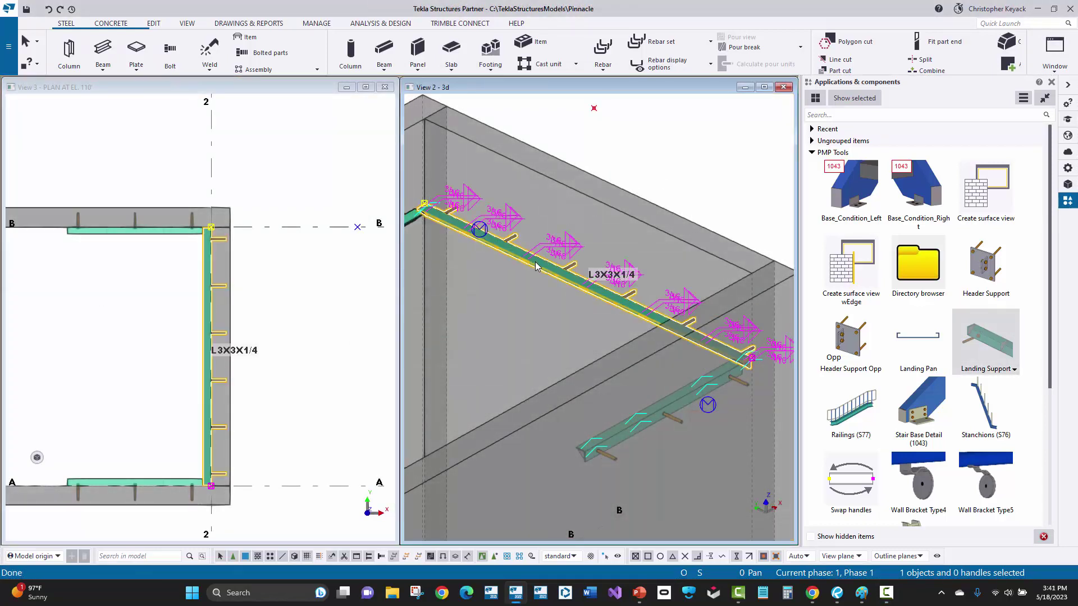
right_click(536, 261)
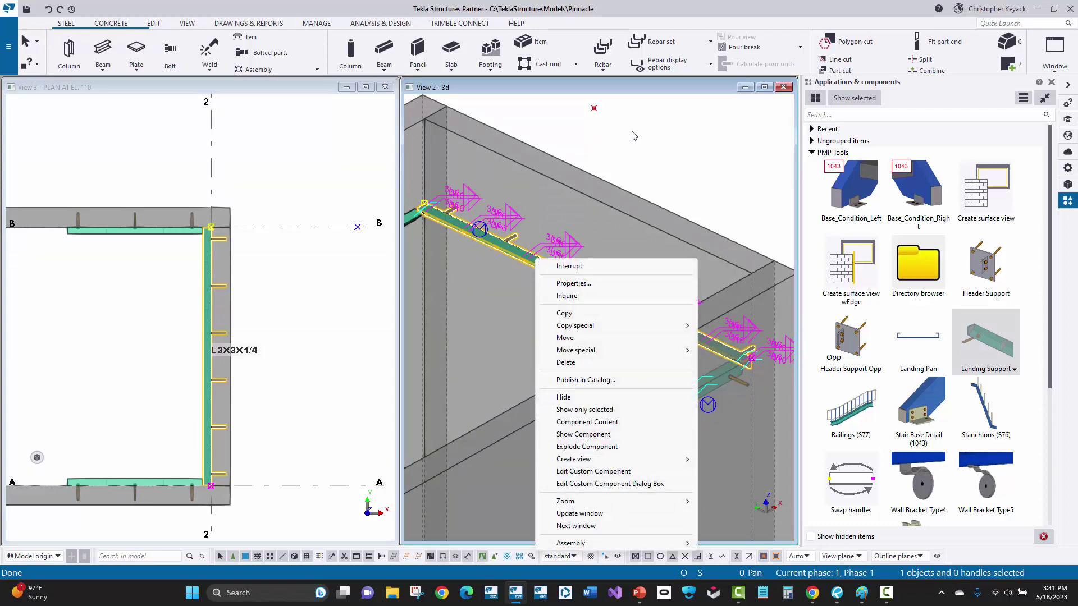
key("Escape")
right_click(983, 343)
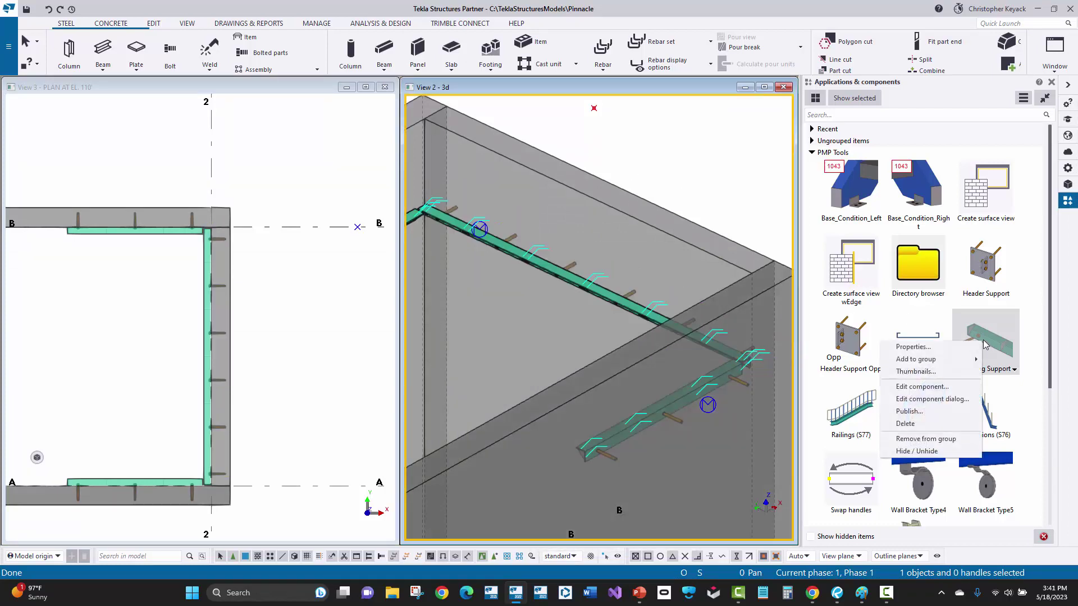
left_click(921, 386)
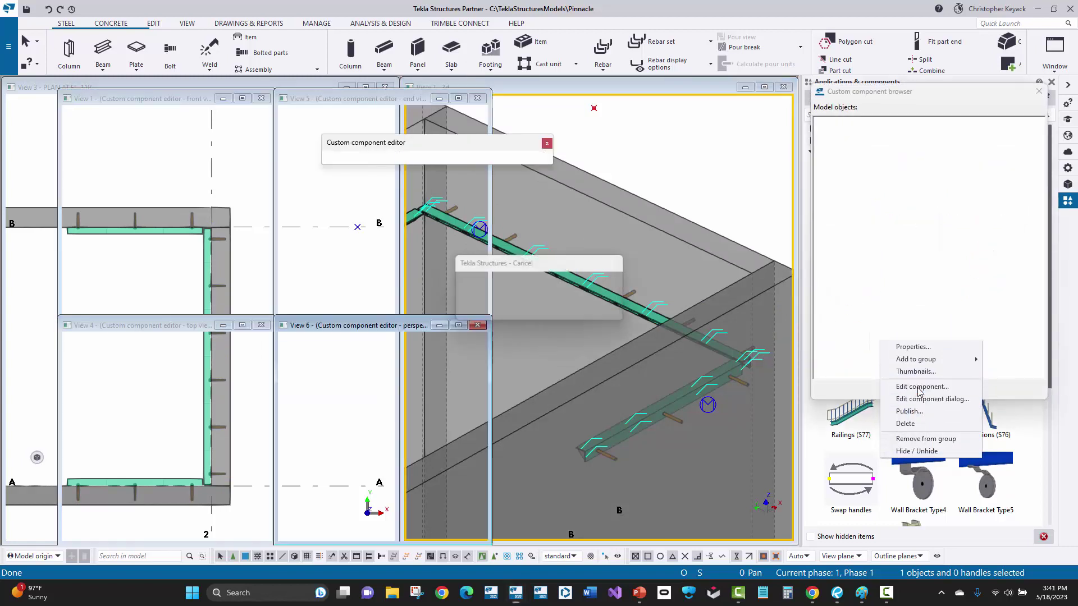
left_click(157, 142)
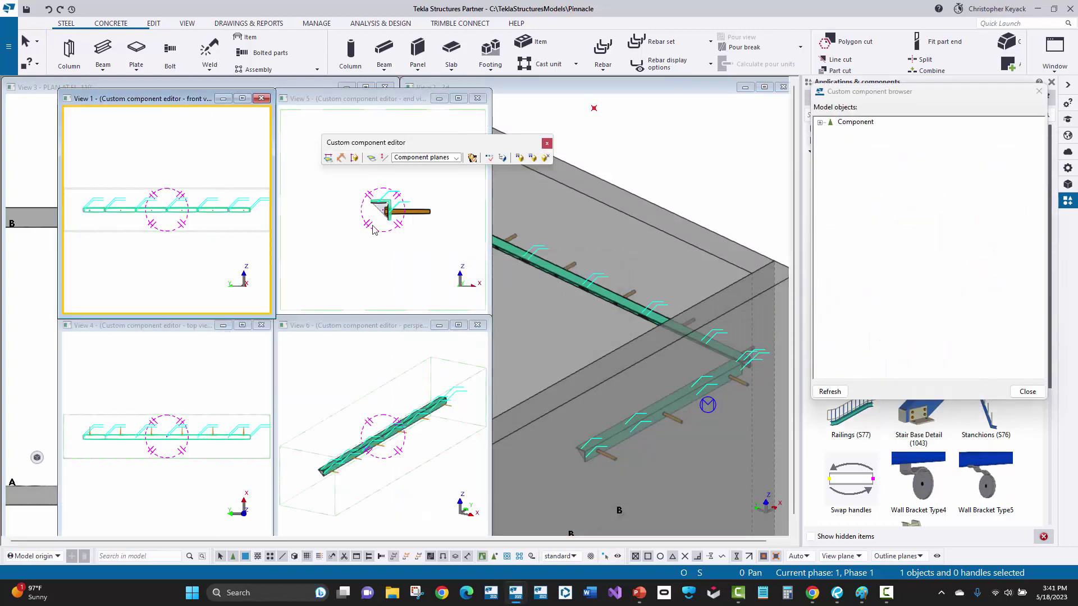
Minimize the two model views behind the component editor views and open the component's Variables list
left_click(743, 88)
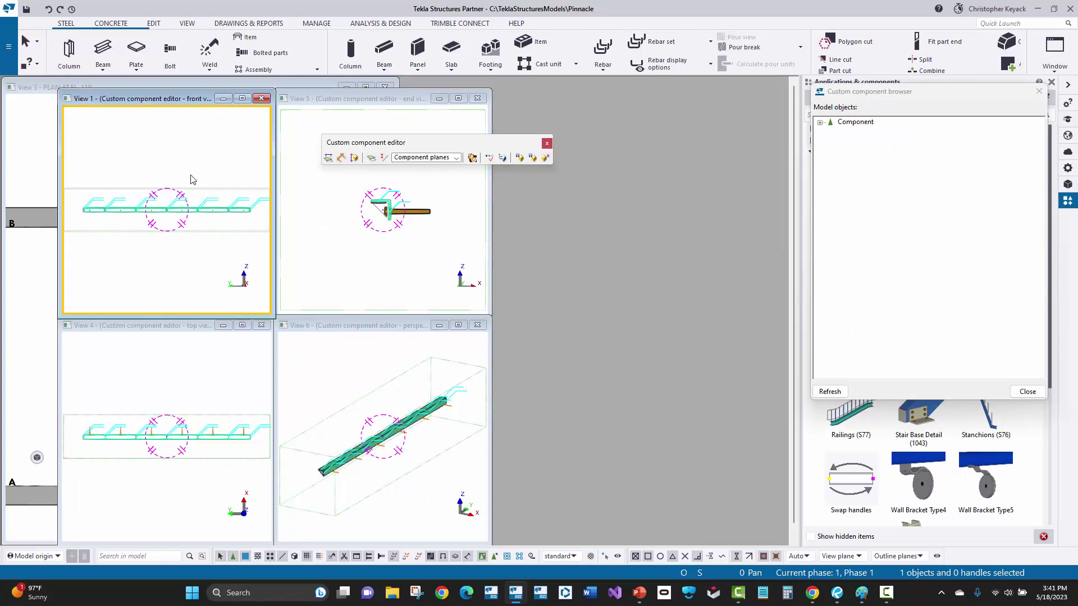
left_click(347, 87)
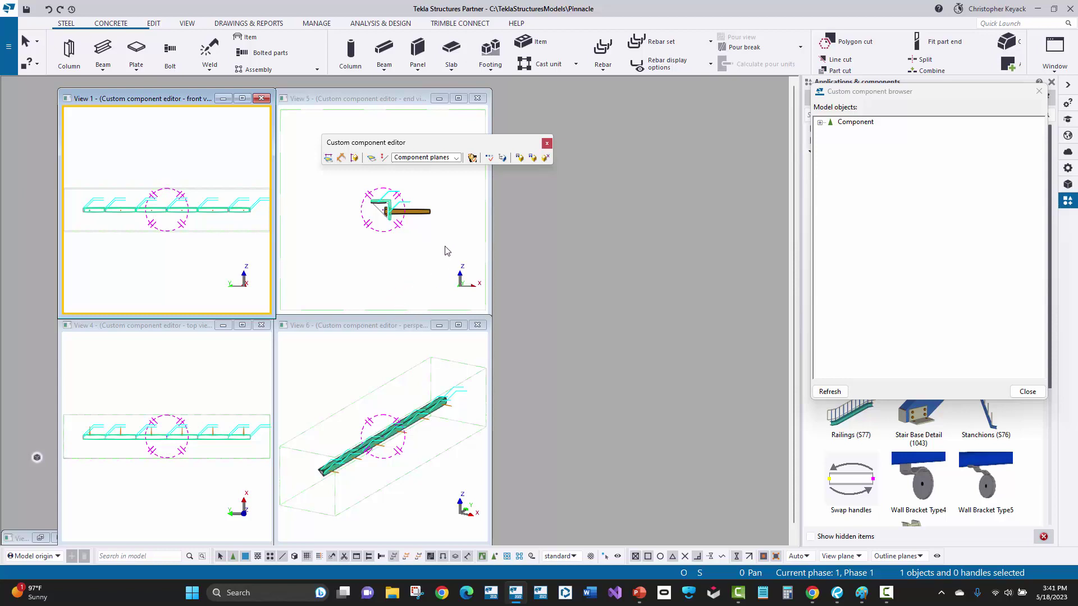
left_click(488, 160)
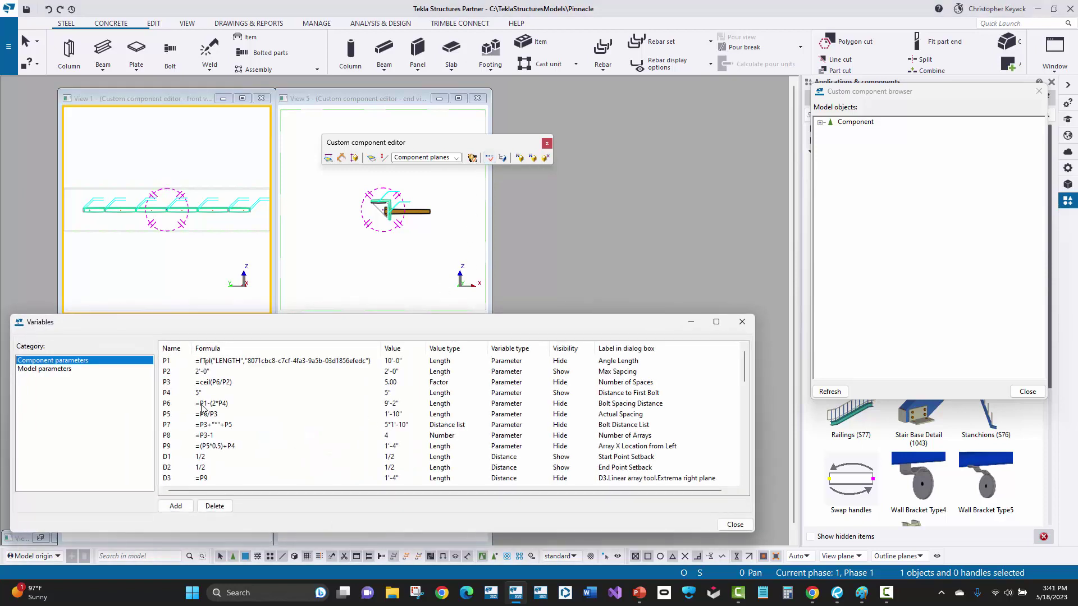
Review the Angle Length formula of P1 and the label and visibility of the maximum spacing parameter P2
left_click(205, 363)
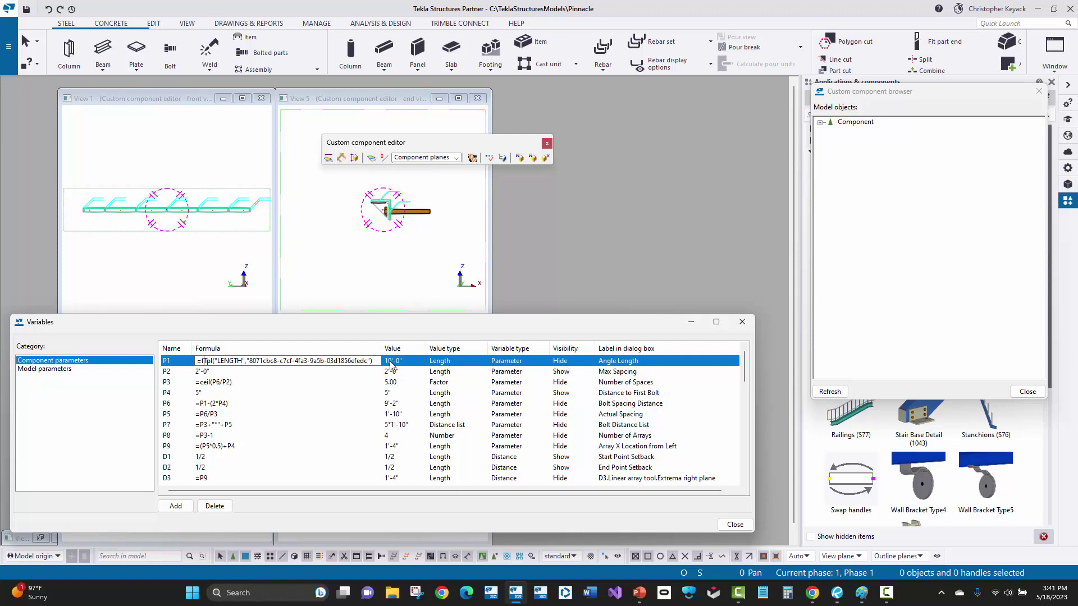
left_click(605, 374)
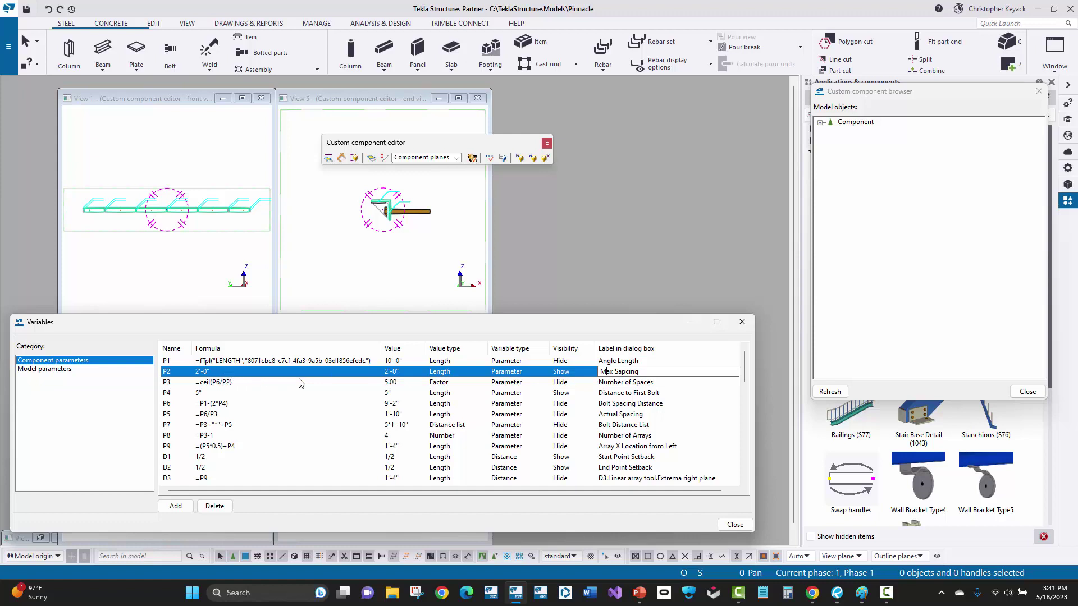
left_click(567, 373)
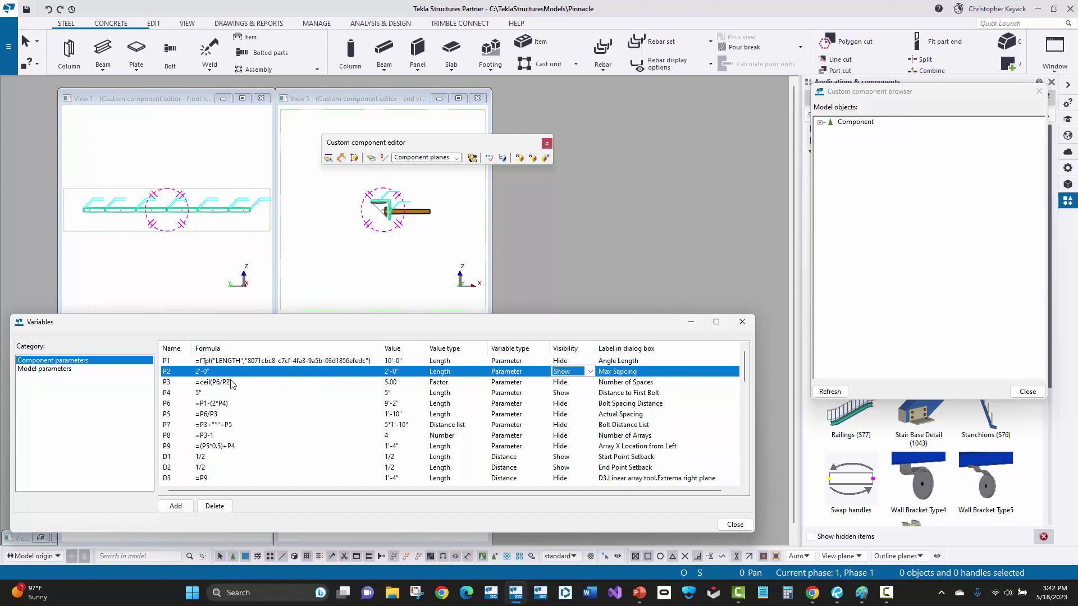
Trace the Number of Spaces formula through Angle Length, Bolt Spacing Distance and Distance to First Bolt, and check its available value types
left_click(205, 384)
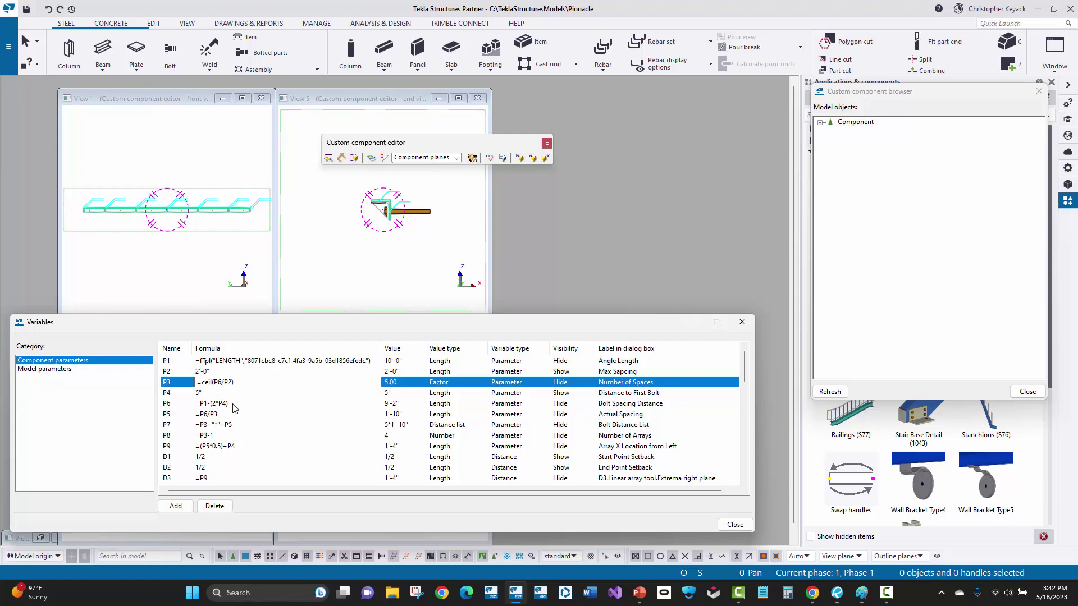
left_click(219, 364)
left_click(219, 362)
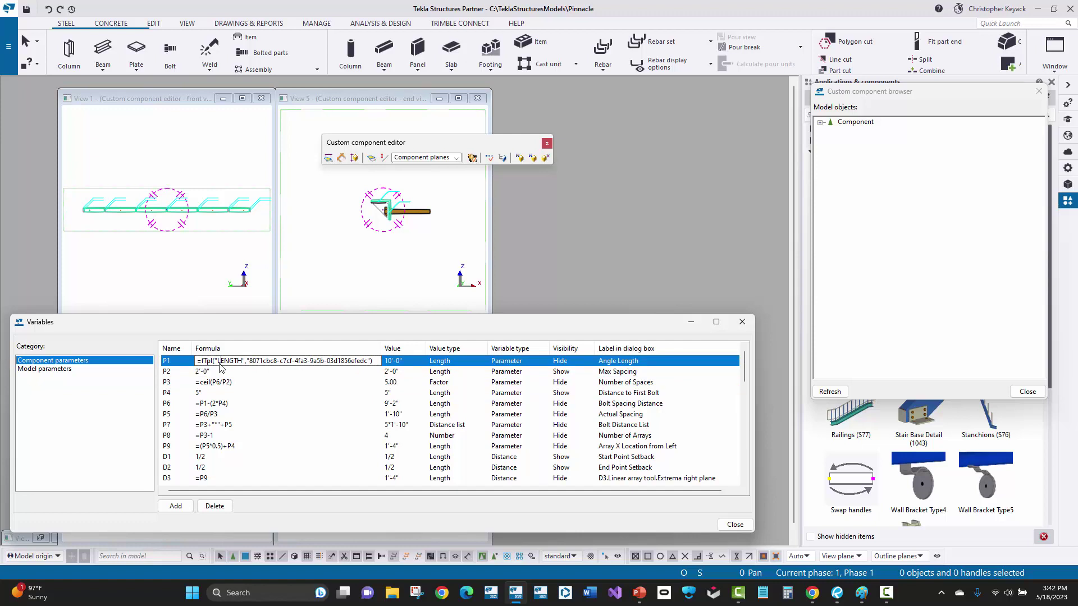
left_click(220, 404)
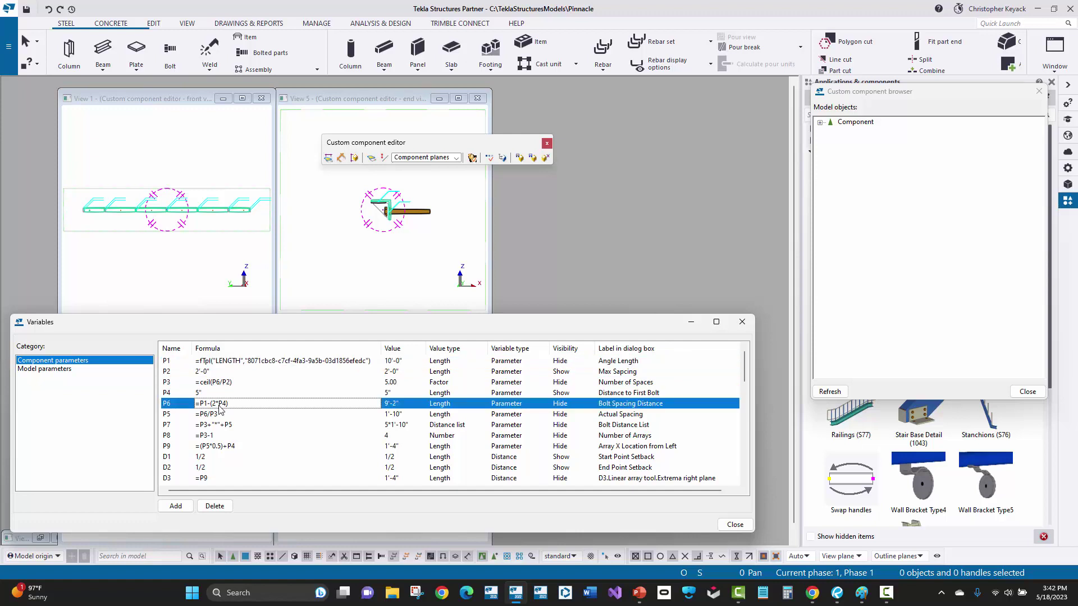
left_click(227, 393)
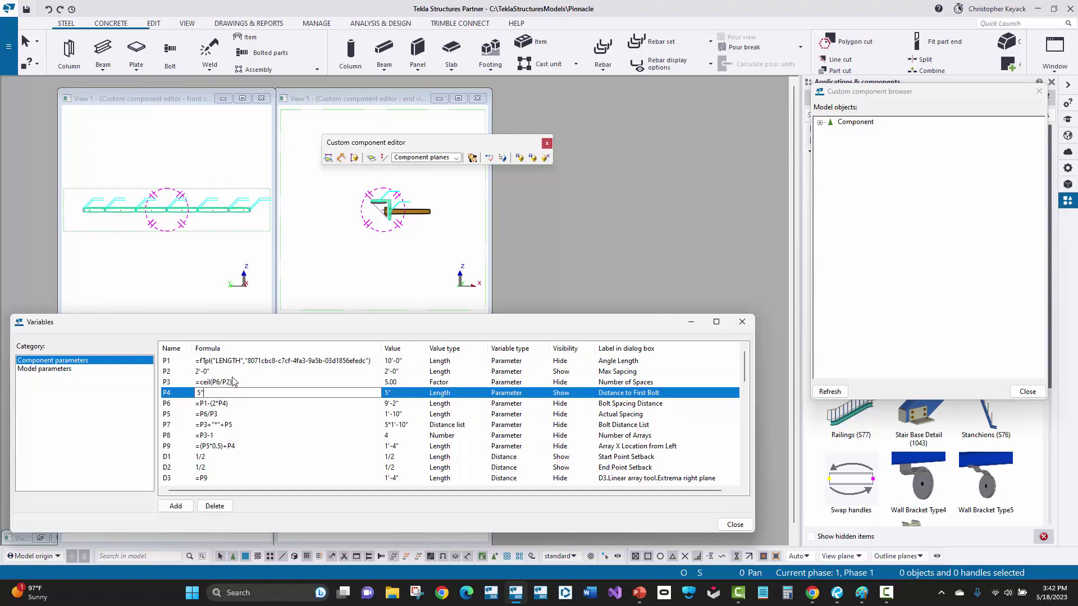
left_click(211, 386)
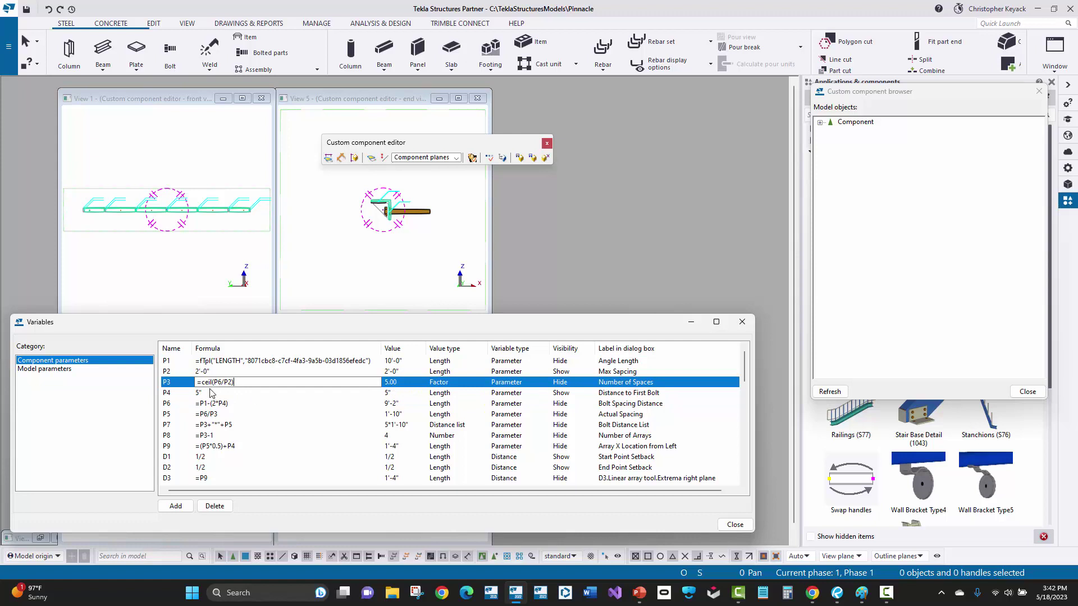
left_click(450, 386)
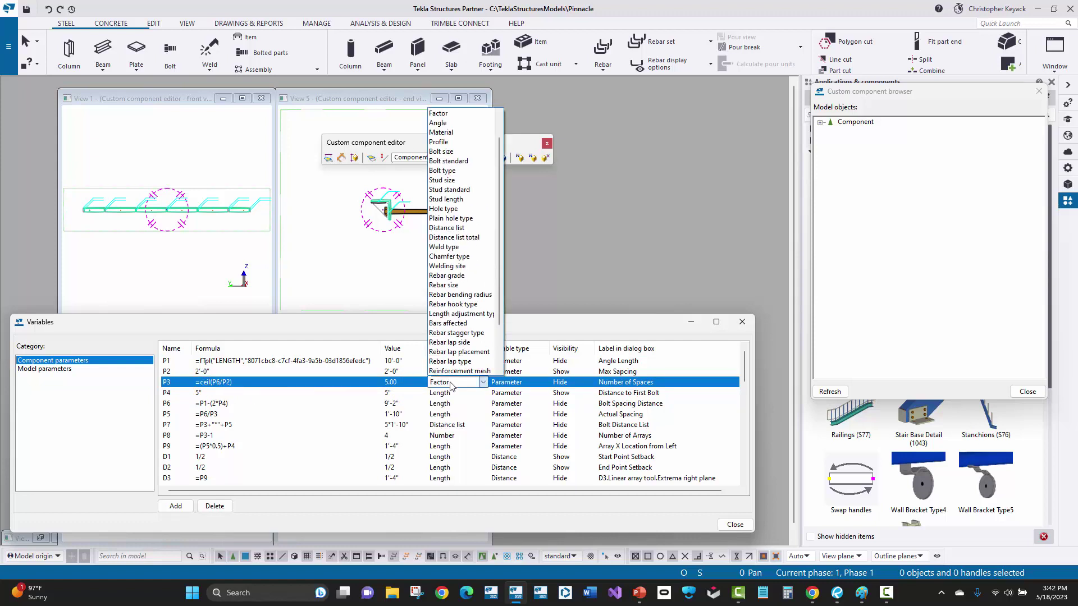
left_click(553, 326)
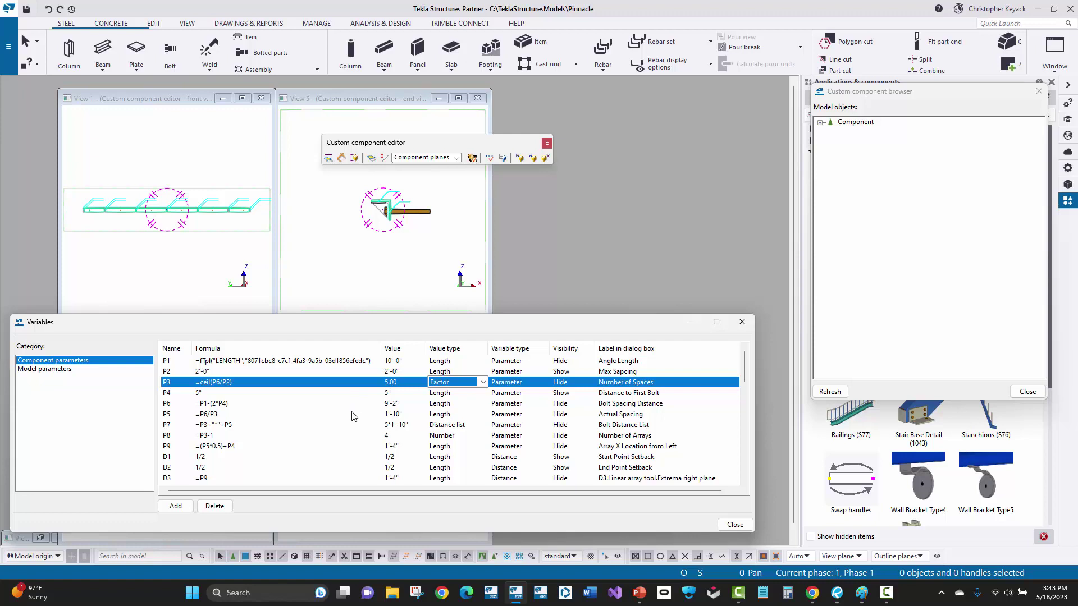
Examine the Actual Spacing formula of P5 against the Bolt Spacing Distance and the Number of Spaces parameters
left_click(257, 416)
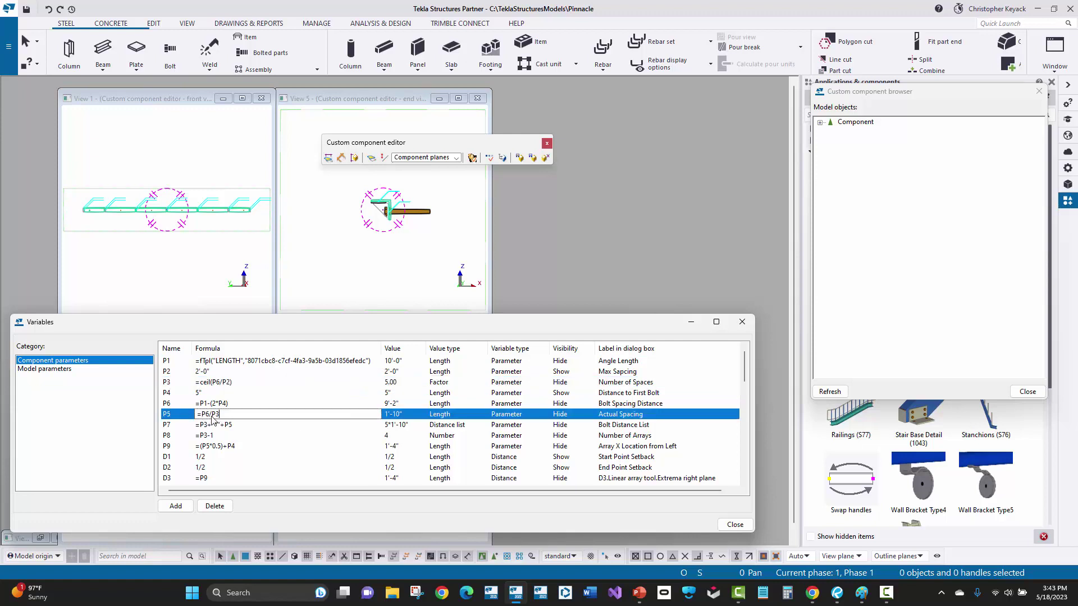
left_click(239, 387)
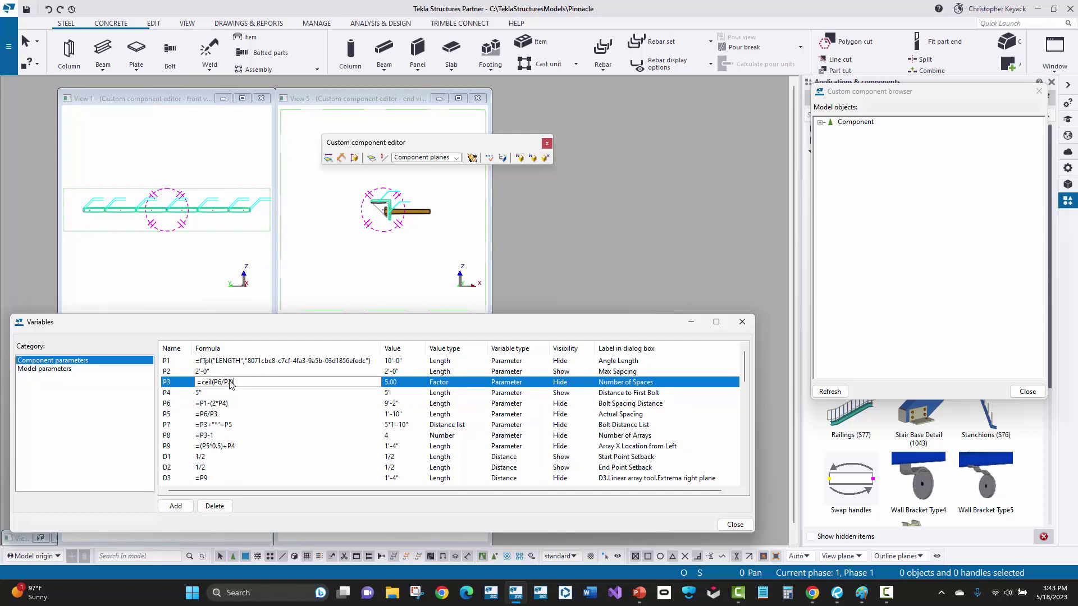
left_click(231, 414)
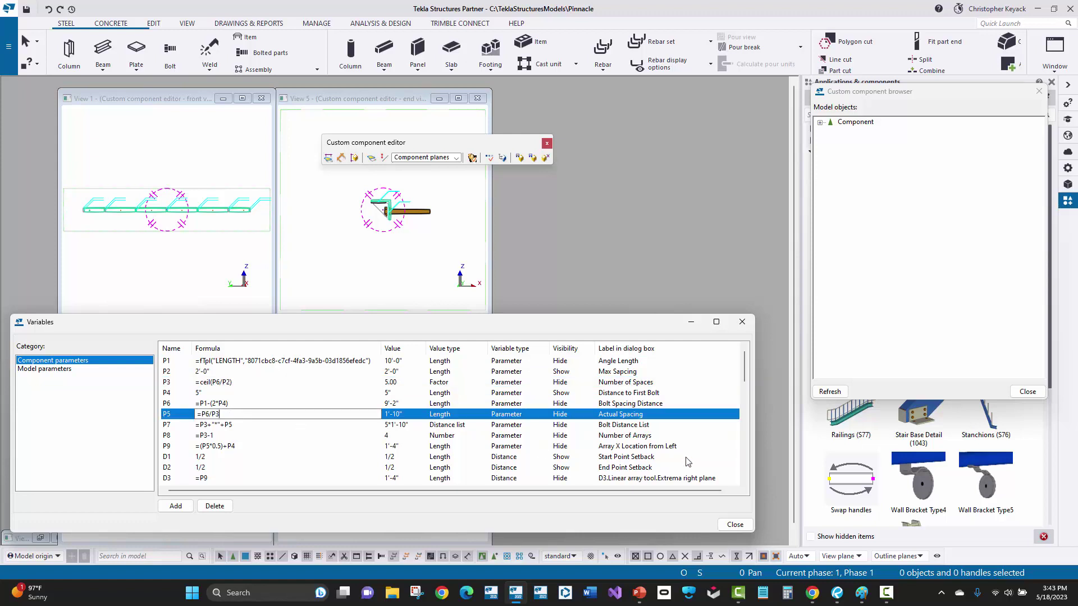
left_click(649, 420)
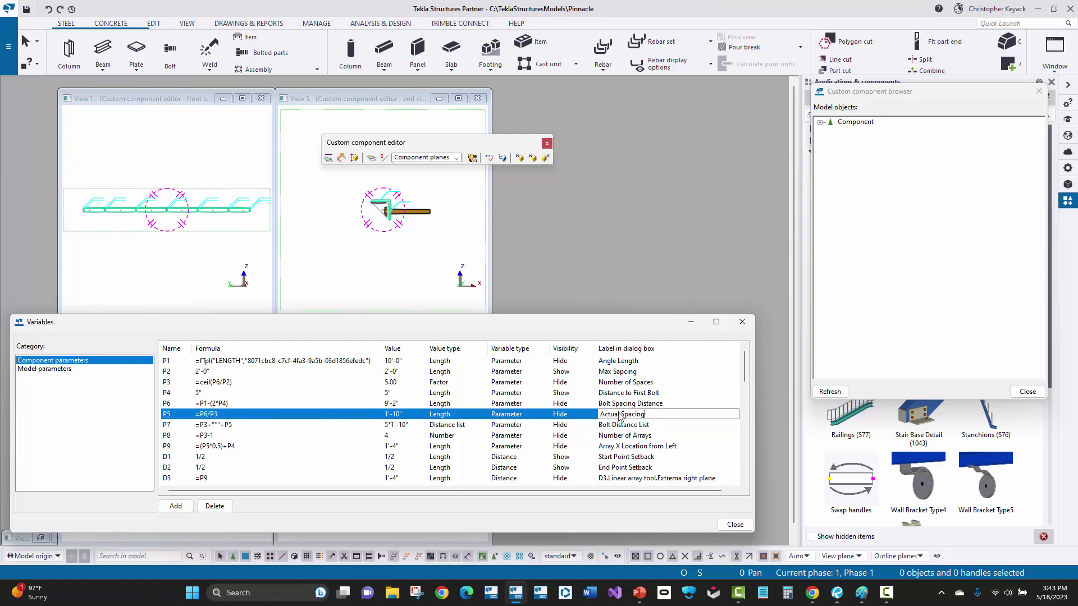
left_click(326, 415)
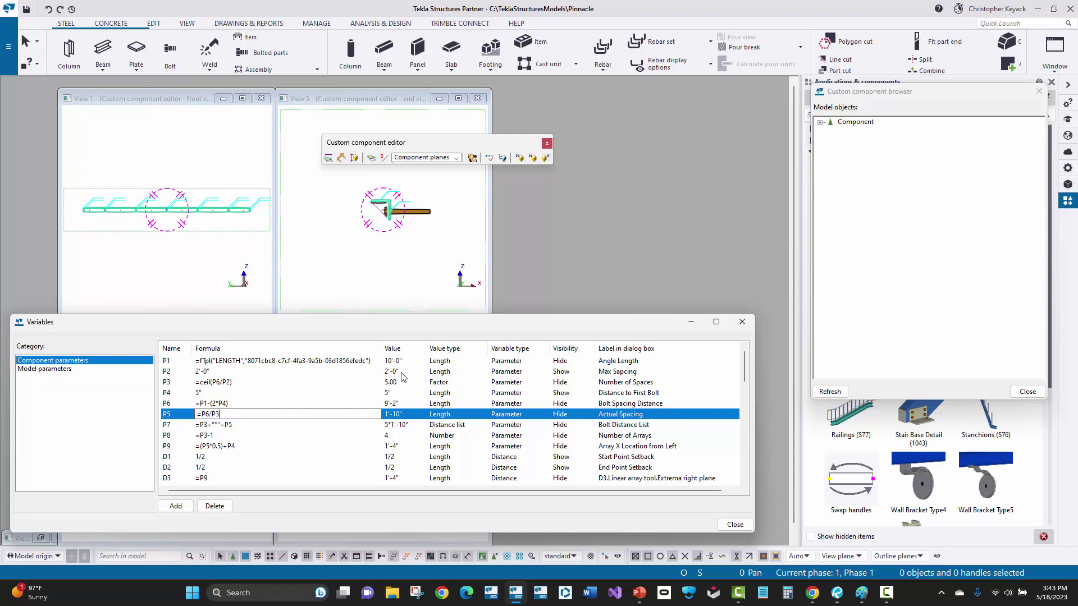
left_click(403, 404)
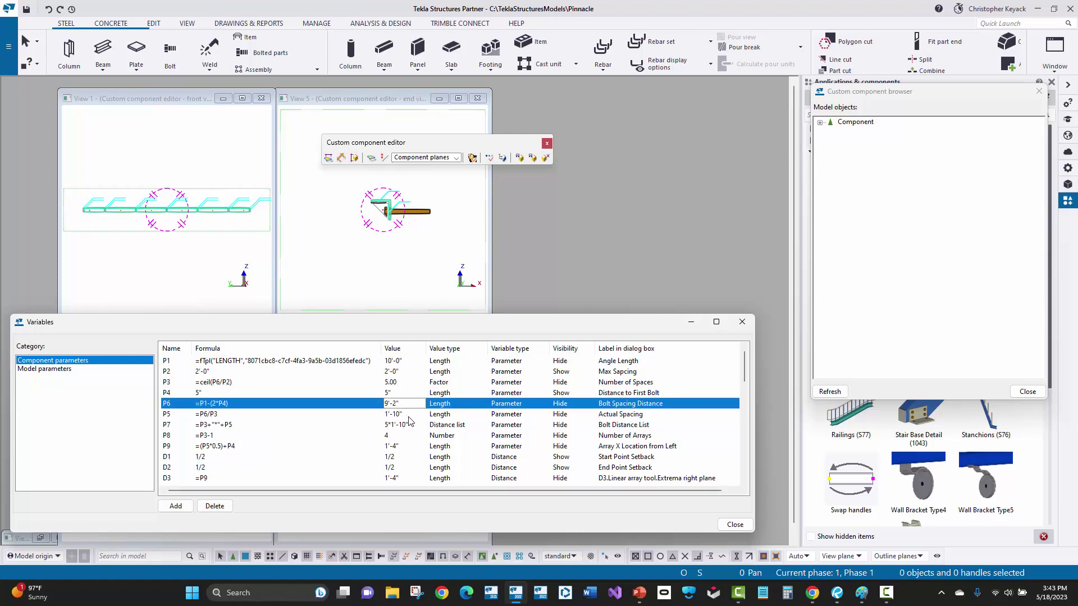
left_click(450, 383)
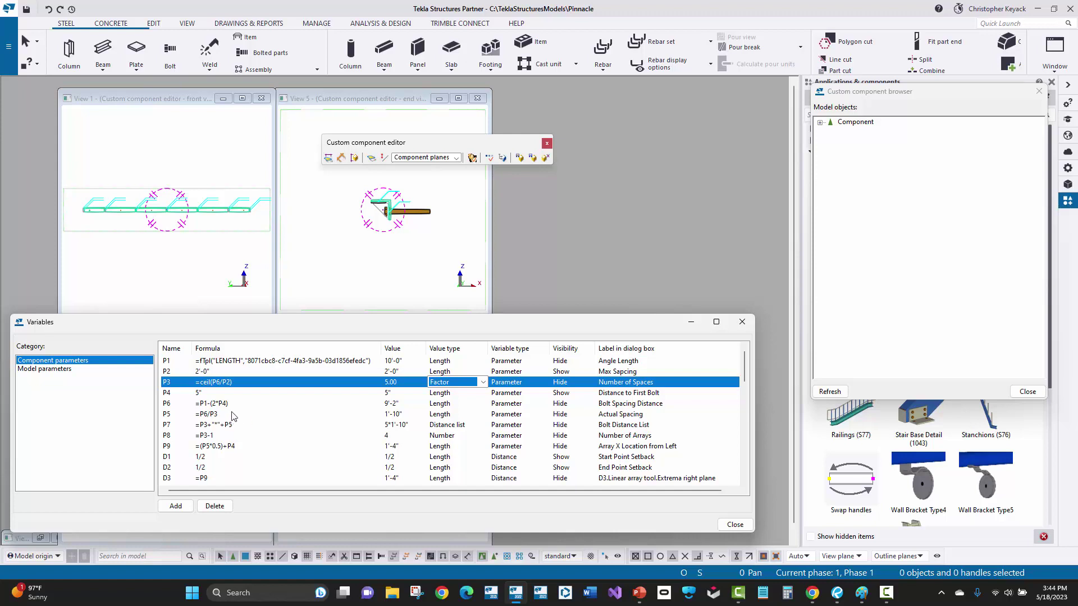
Examine how the Bolt Distance List formula of P7 combines Number of Spaces and Actual Spacing
left_click(610, 425)
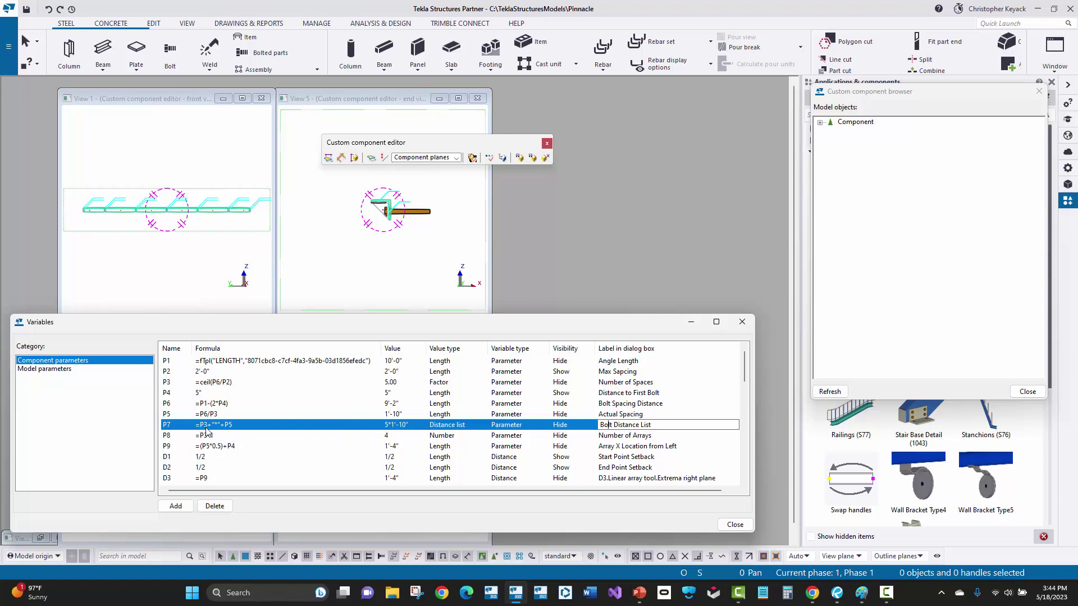
double_click(223, 384)
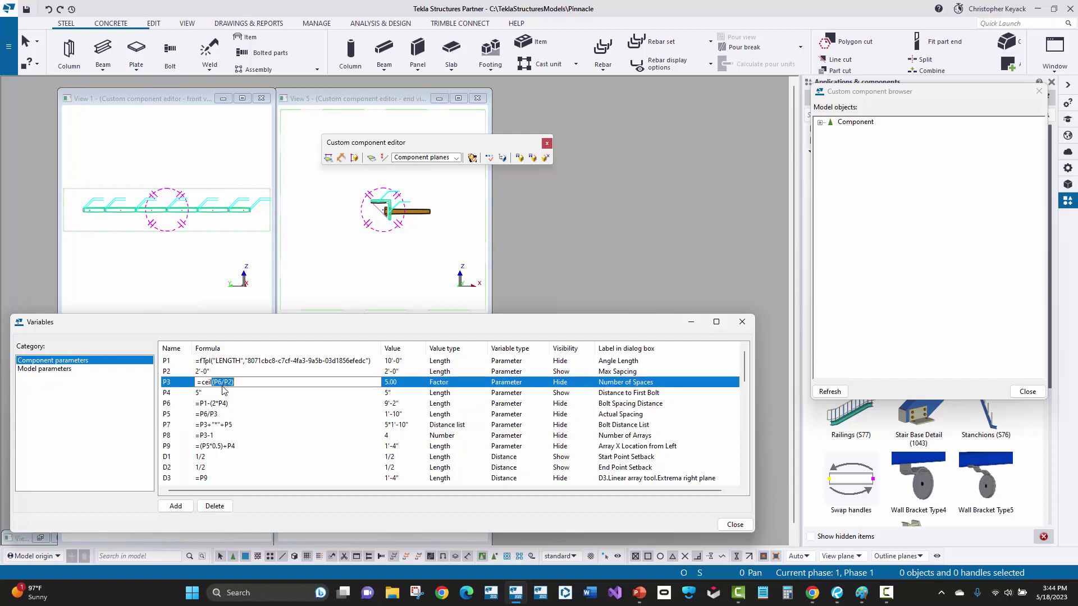
double_click(219, 428)
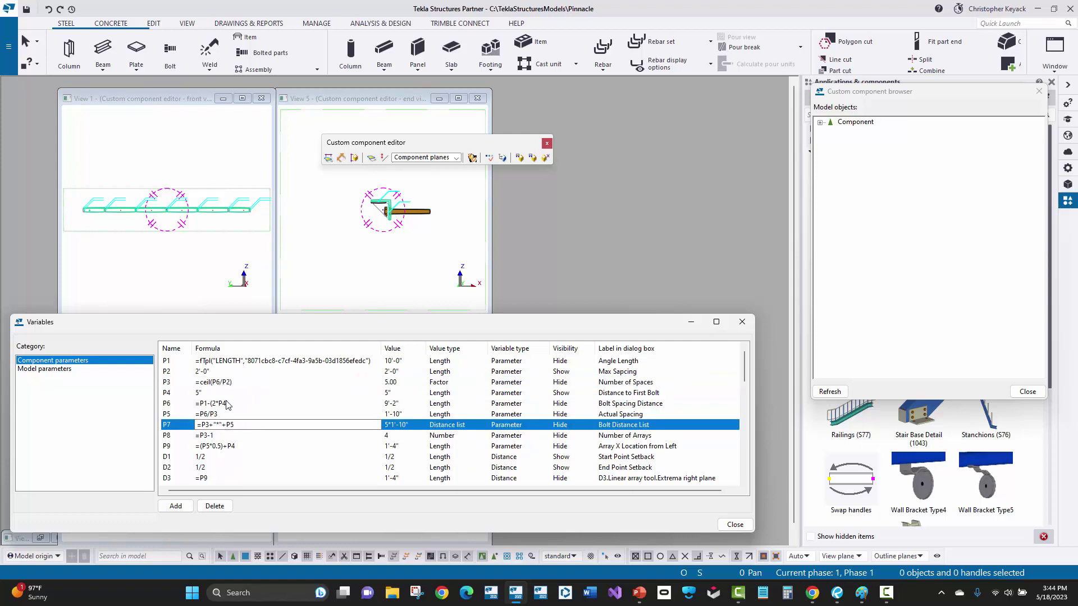
double_click(234, 415)
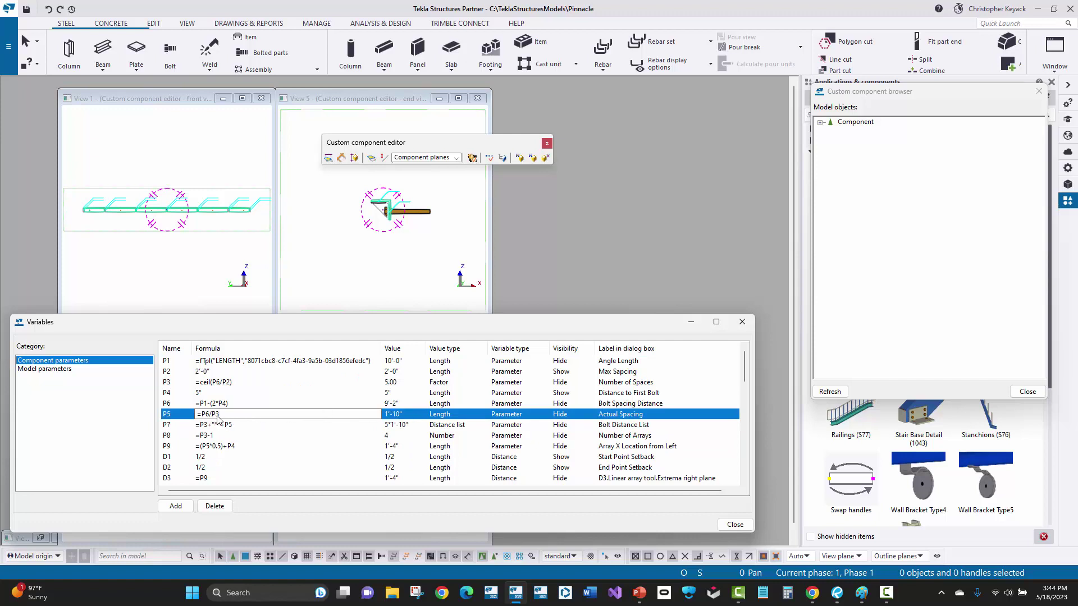
left_click(387, 383)
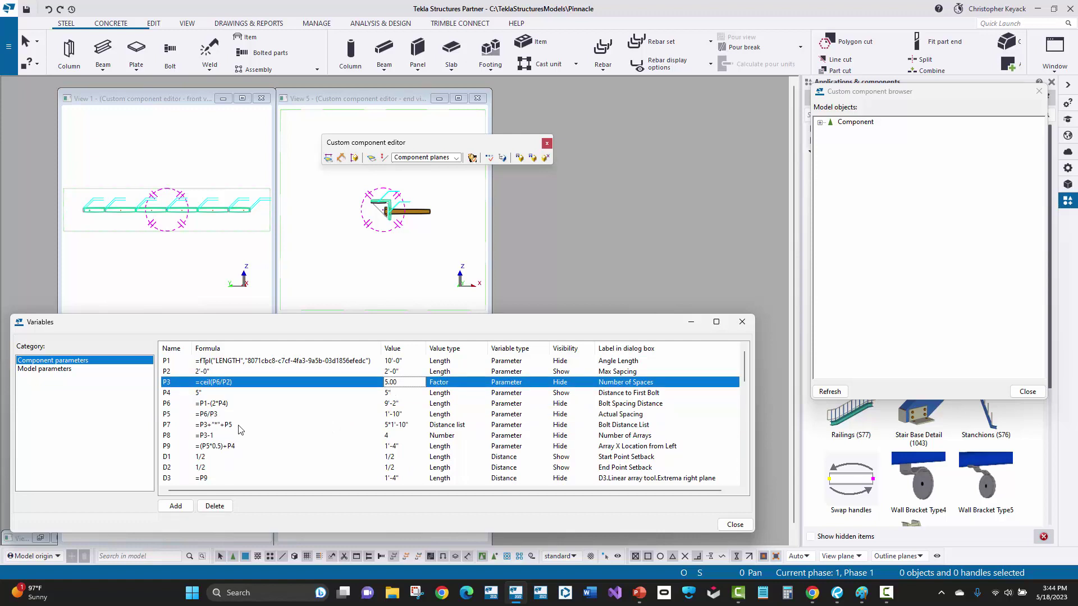
double_click(248, 426)
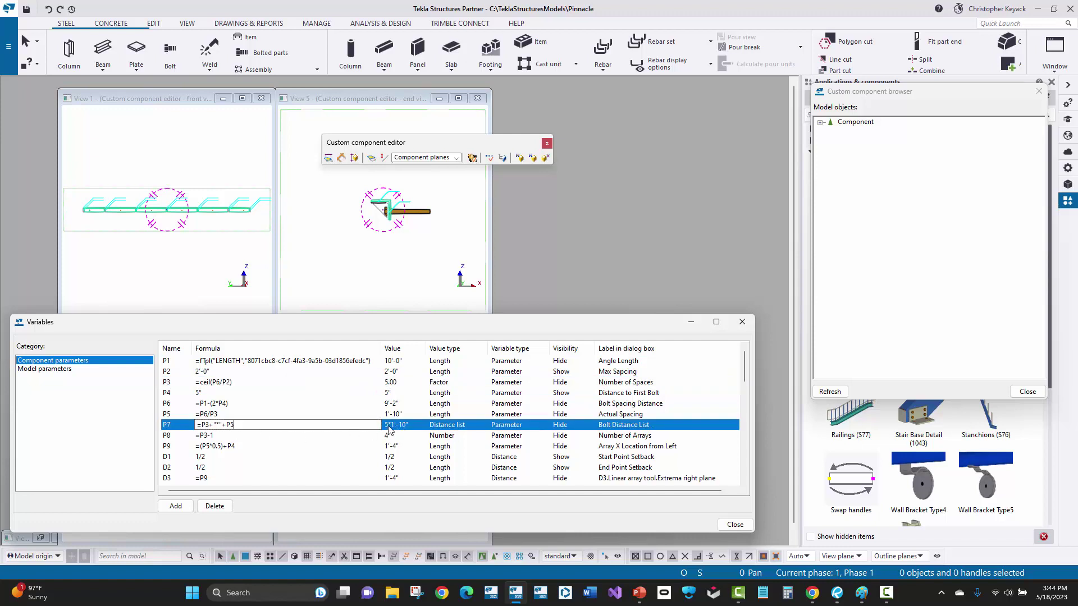
Inspect the bolt's general properties in the custom component browser for the variable linked to Bolt group distance x, then close the browser
double_click(339, 278)
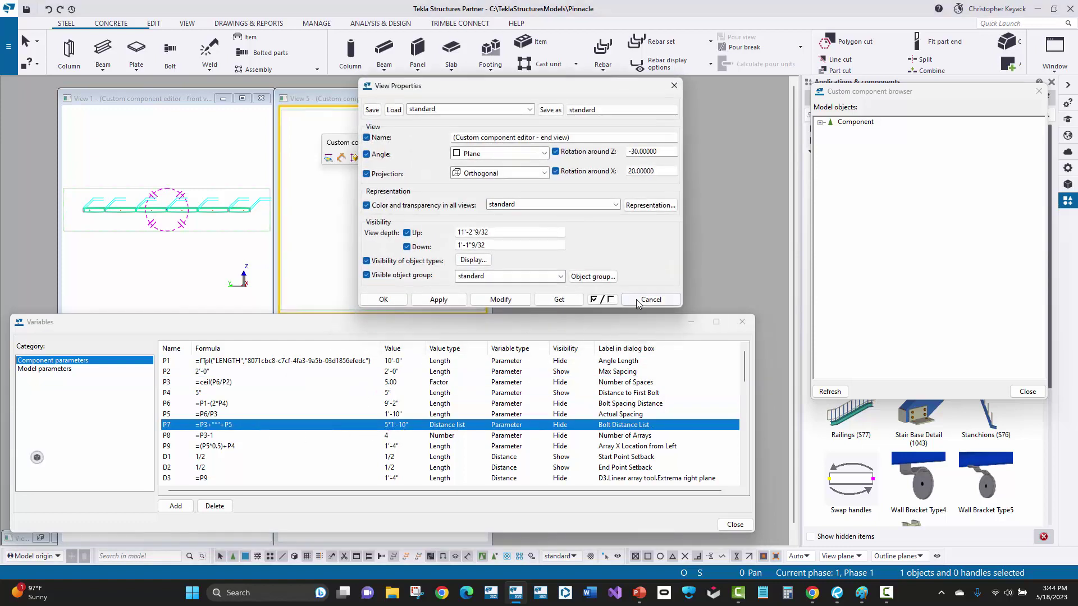
left_click(637, 301)
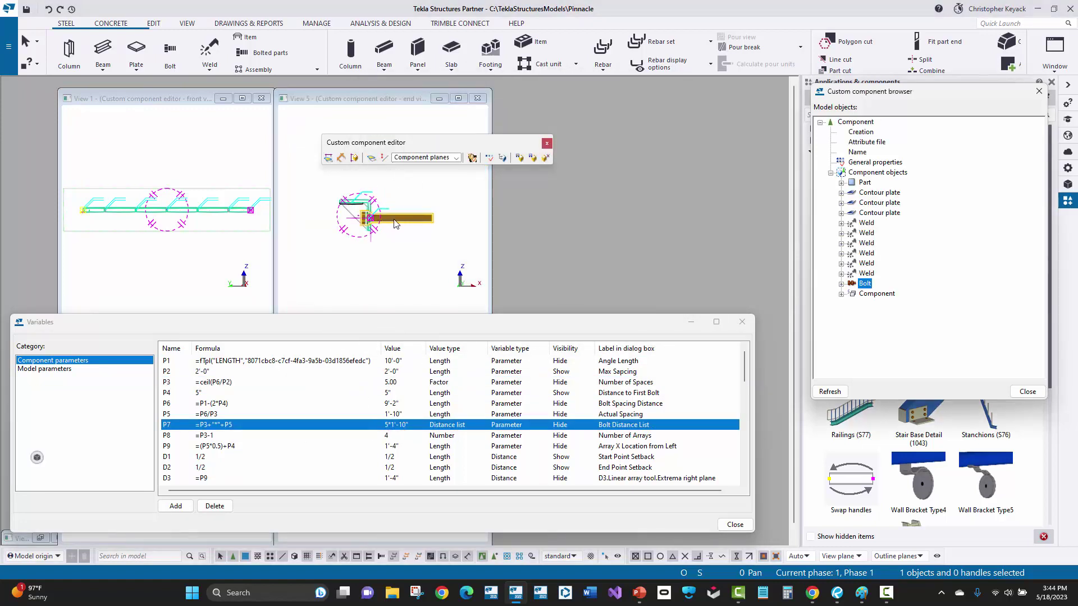
left_click_drag(864, 92, 726, 98)
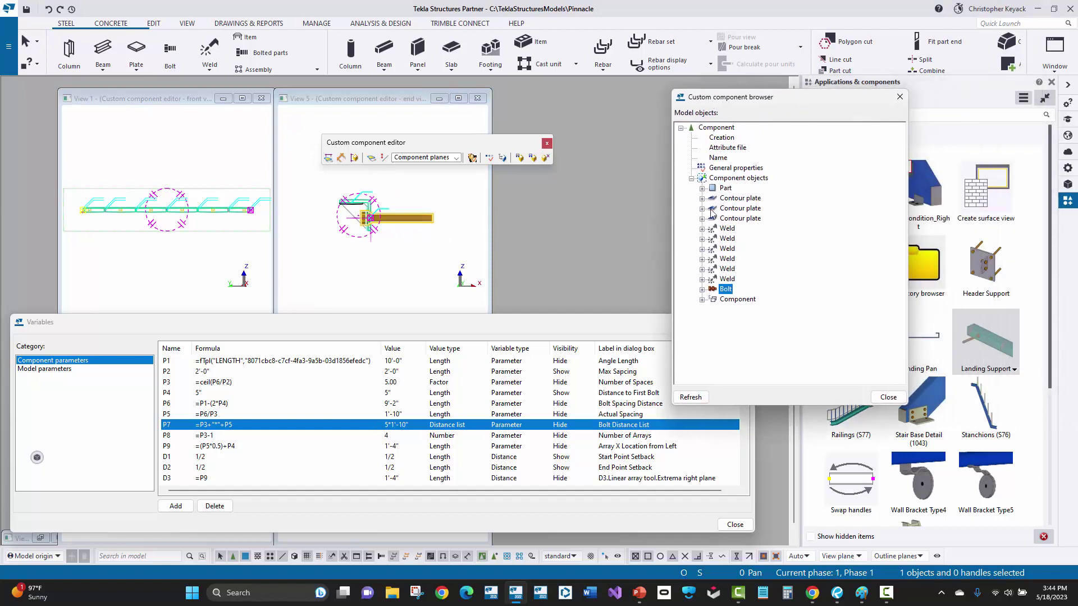
left_click(702, 289)
left_click(713, 300)
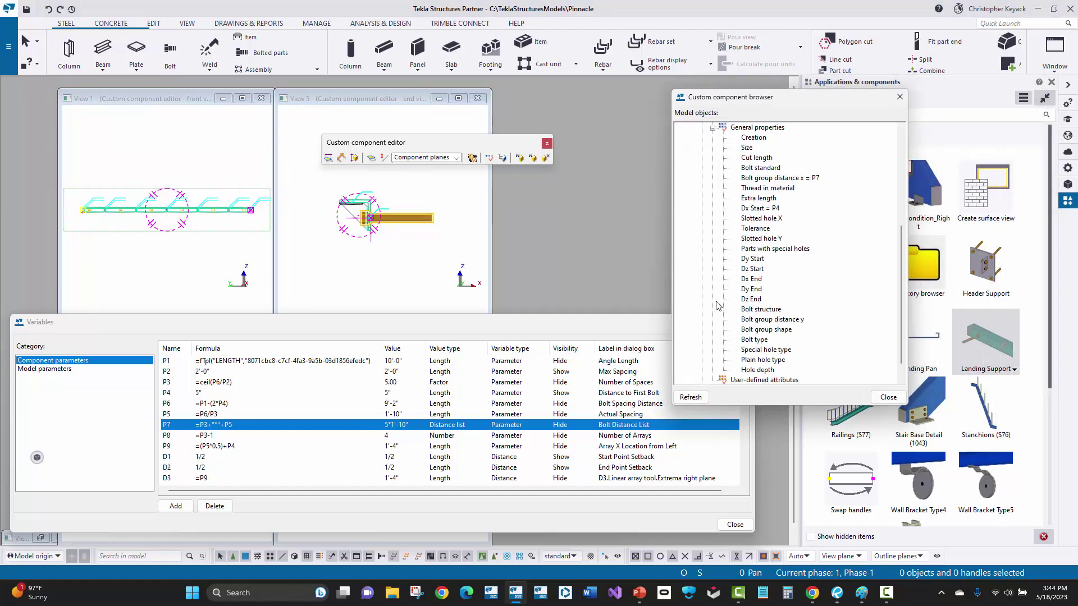
left_click(764, 178)
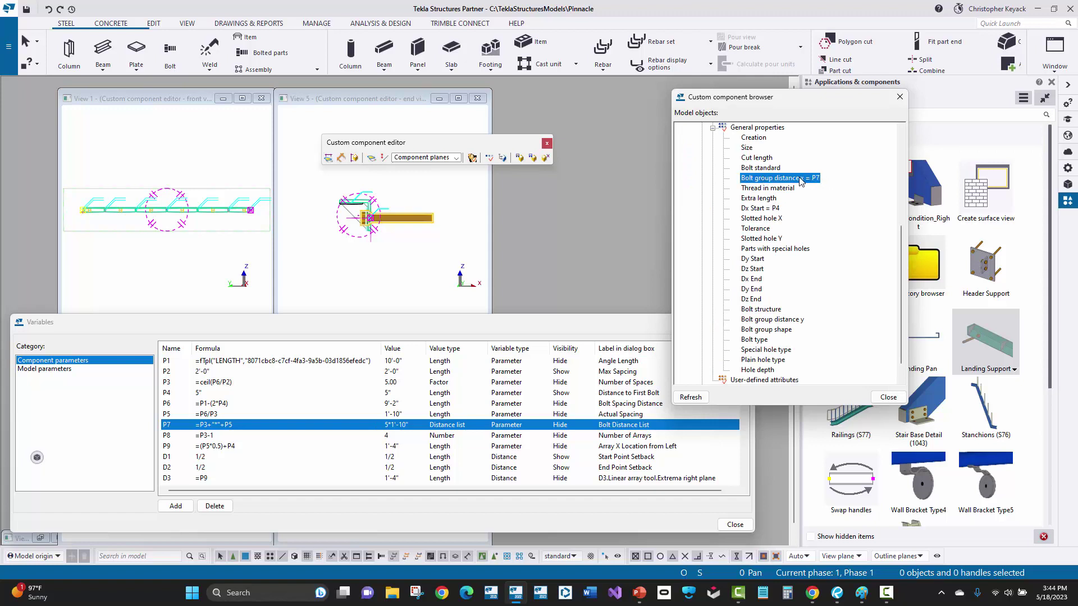
right_click(801, 181)
key("Escape")
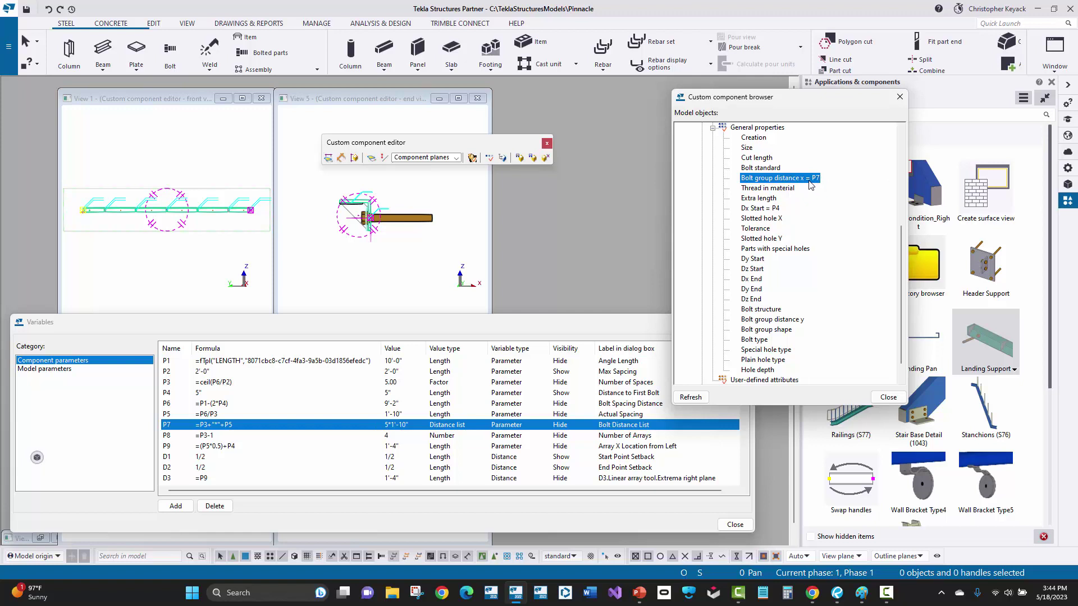
left_click(888, 398)
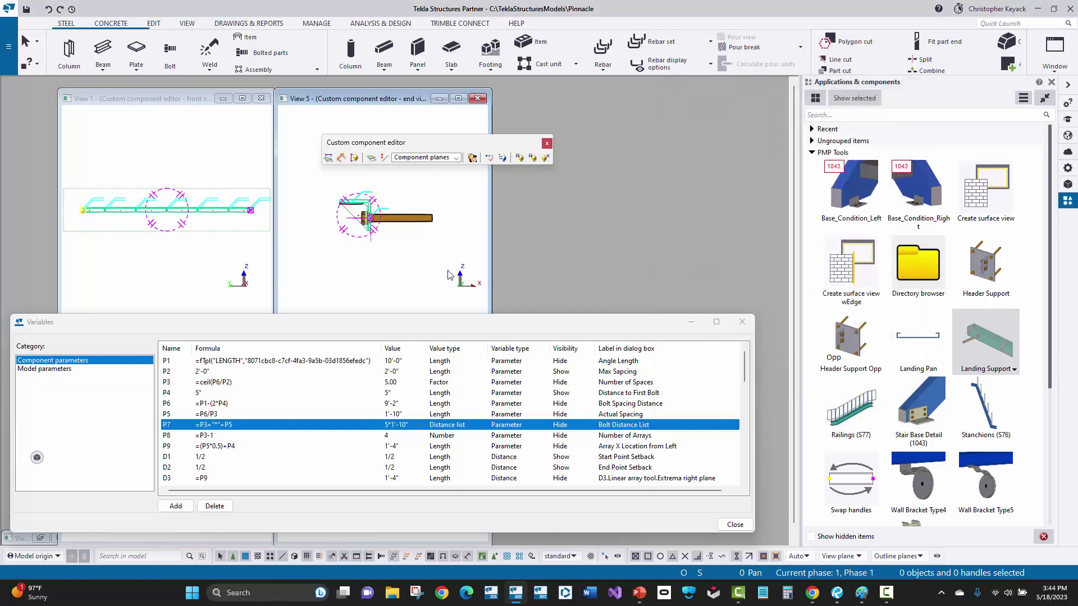
Open the bolt group's properties and check its Bolt dist X entry
double_click(414, 227)
left_click(922, 269)
type("5*1'-10'")
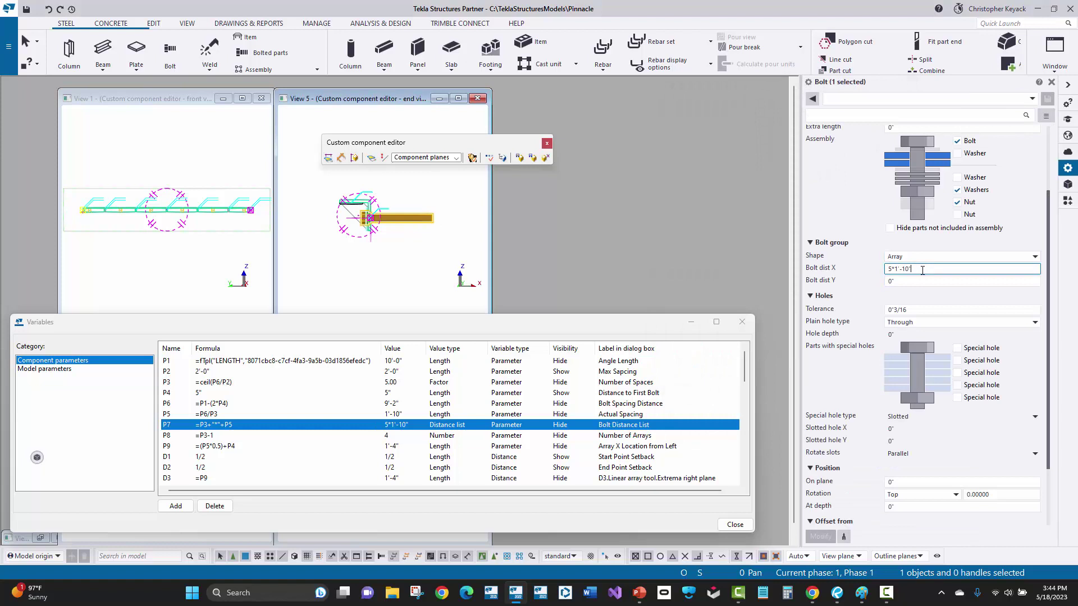